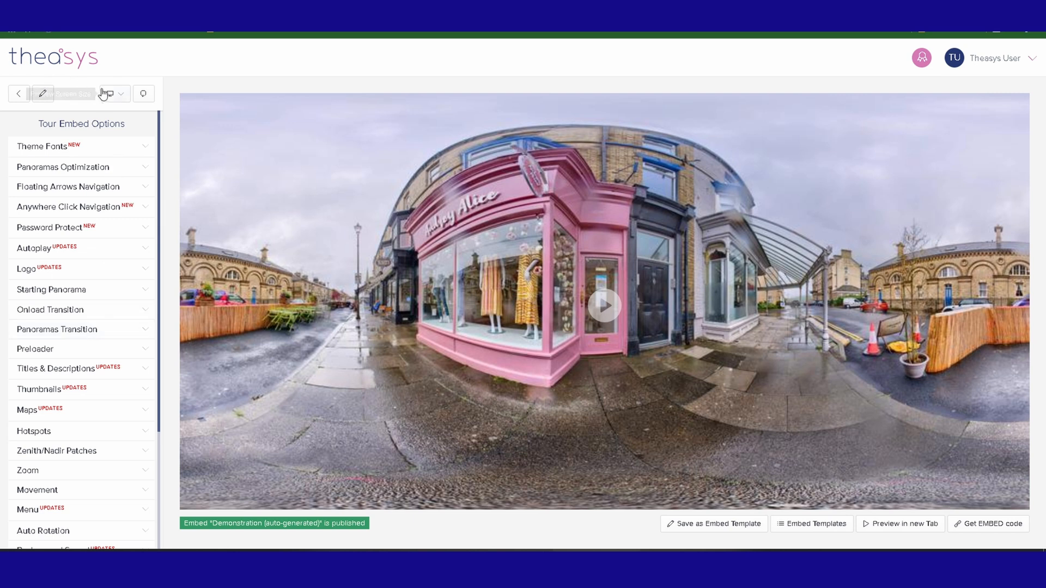
Step: Preview the tour at portrait phone size and switch the preview back to desktop size
{"action": "left_click", "coordinate": [121, 99]}
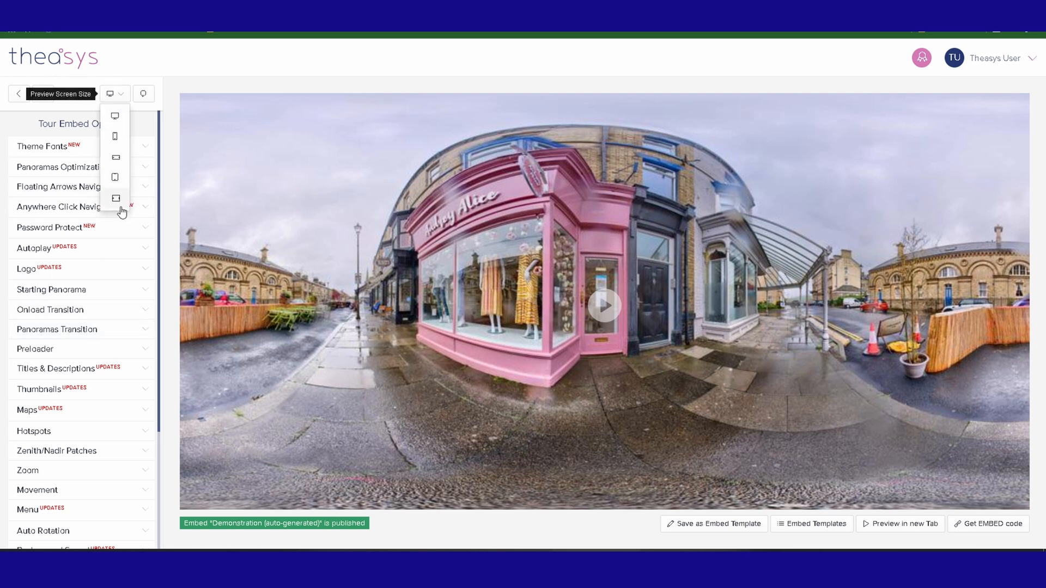
{"action": "left_click", "coordinate": [114, 137]}
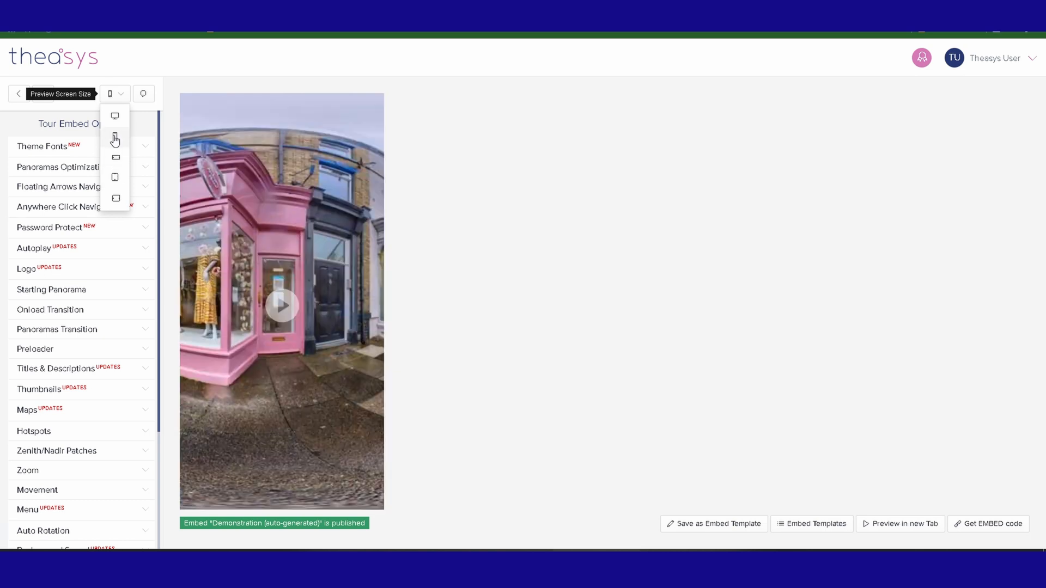
{"action": "left_click", "coordinate": [116, 117]}
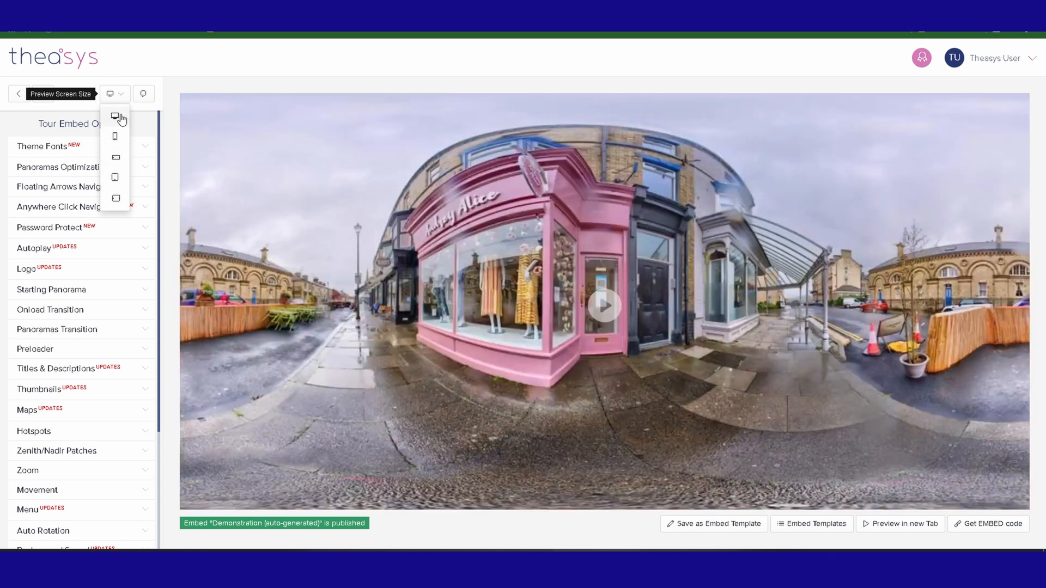
{"action": "left_click", "coordinate": [197, 74]}
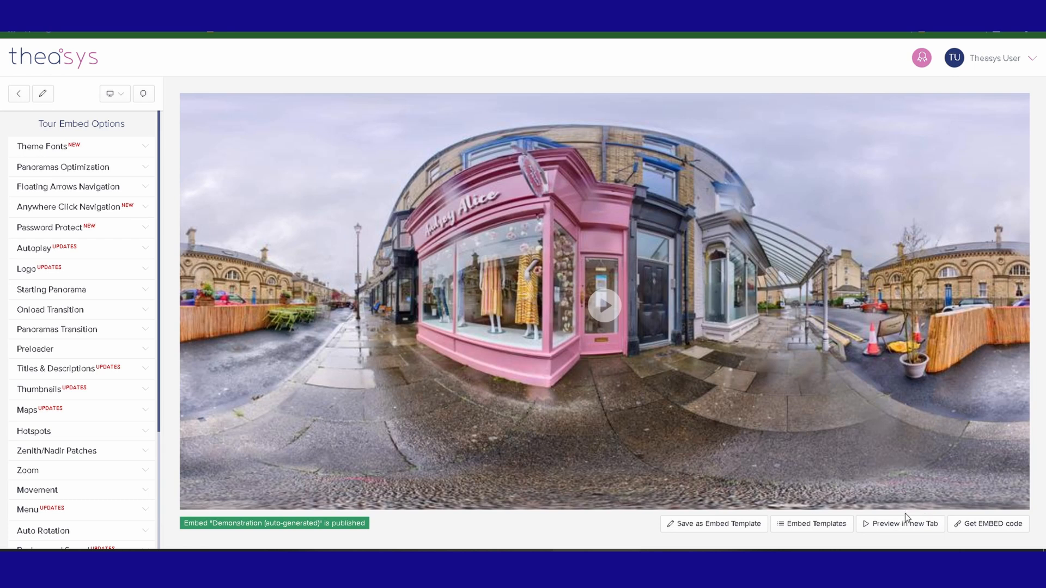
Step: Apply the Zilla Slab Highlight font as the tour's theme font and collapse the Theme Fonts options
{"action": "left_click", "coordinate": [145, 150]}
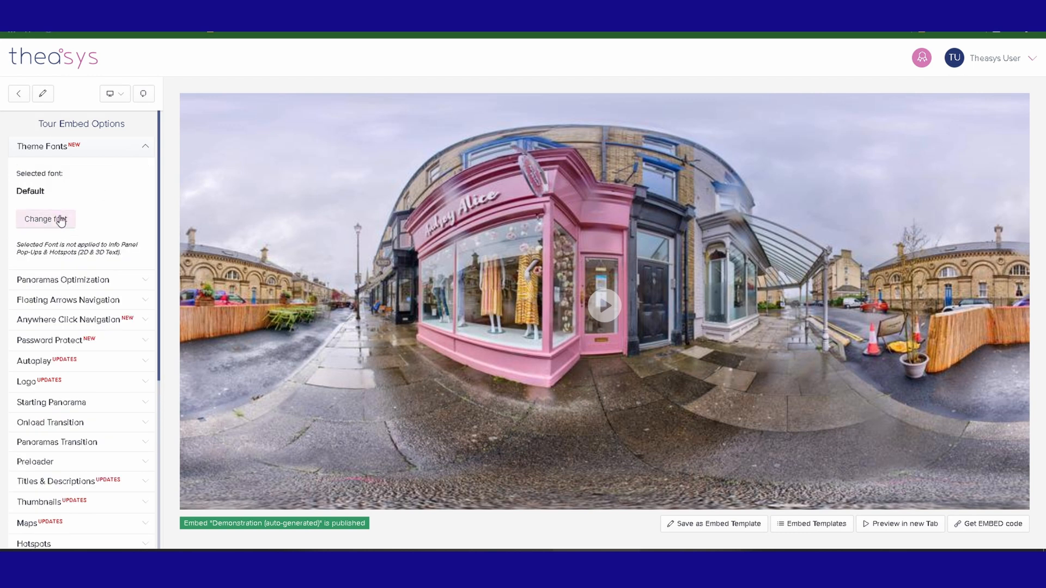
{"action": "left_click", "coordinate": [30, 222]}
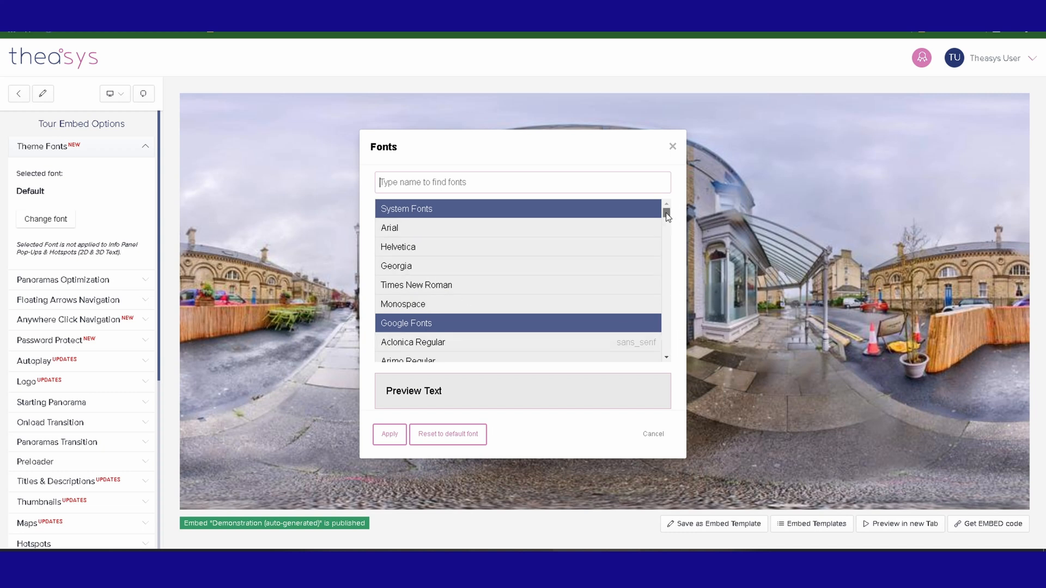
{"action": "left_click_drag", "start_coordinate": [667, 216], "coordinate": [674, 359]}
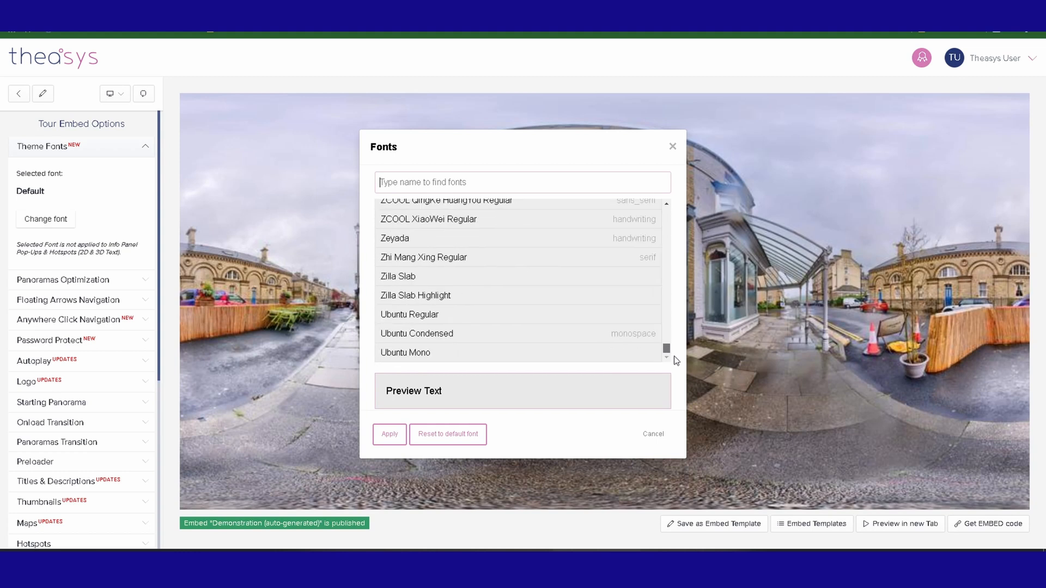
{"action": "left_click", "coordinate": [493, 341]}
{"action": "left_click", "coordinate": [384, 439]}
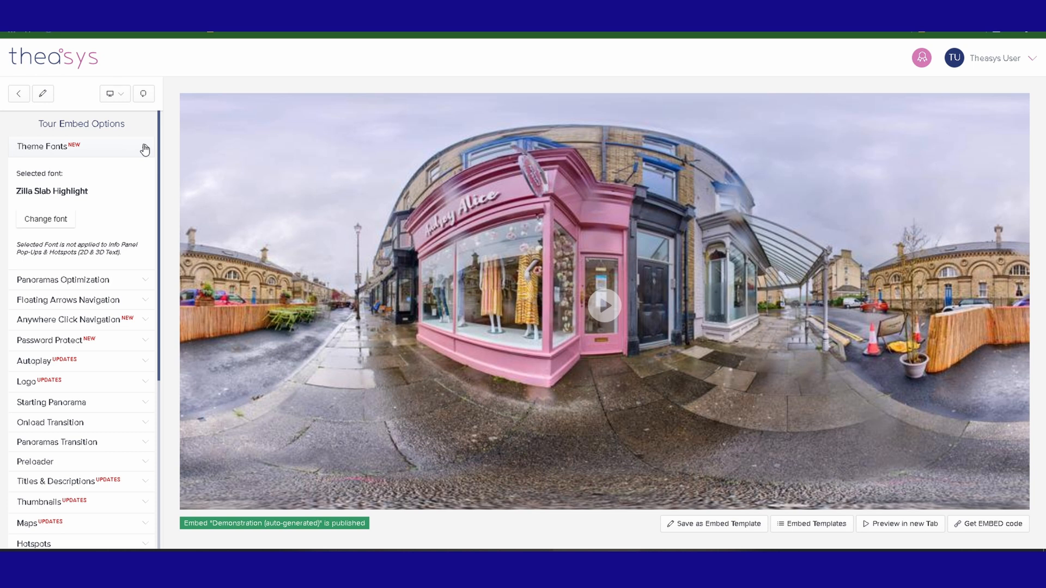
{"action": "left_click", "coordinate": [145, 148]}
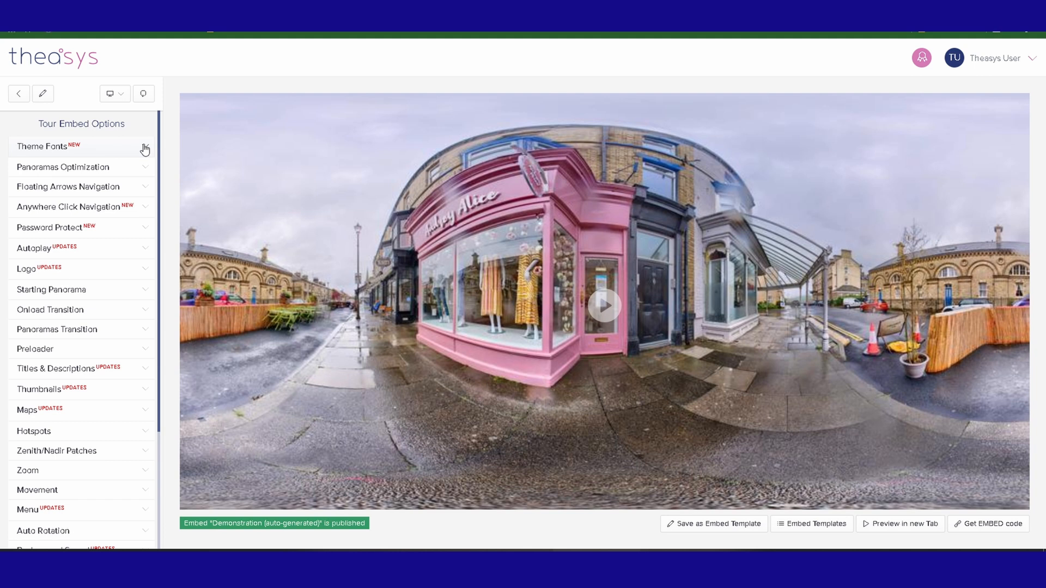
Step: Set the desktop panoramas optimization to Quality
{"action": "left_click", "coordinate": [146, 169]}
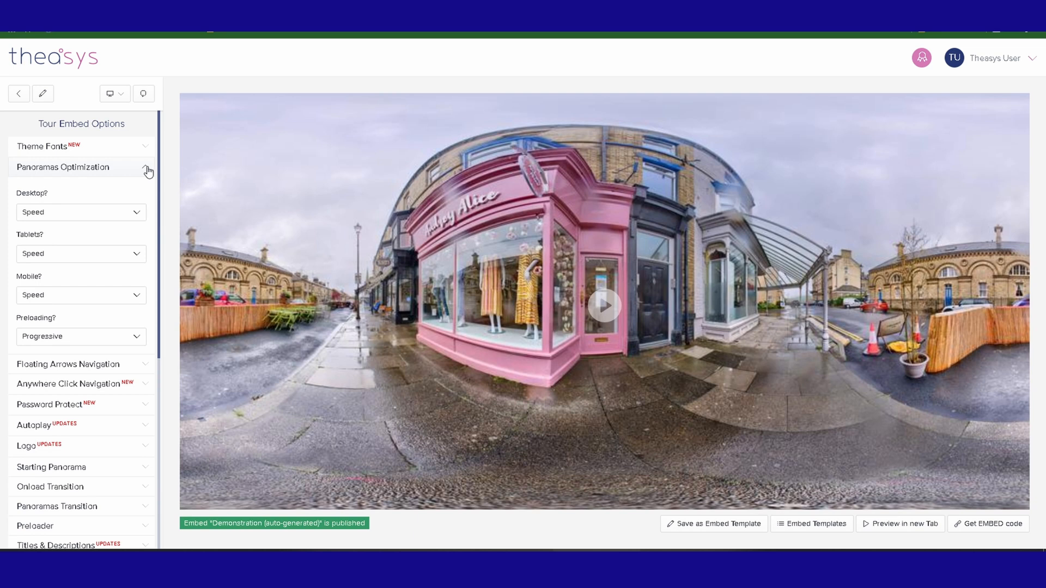
{"action": "left_click", "coordinate": [83, 212]}
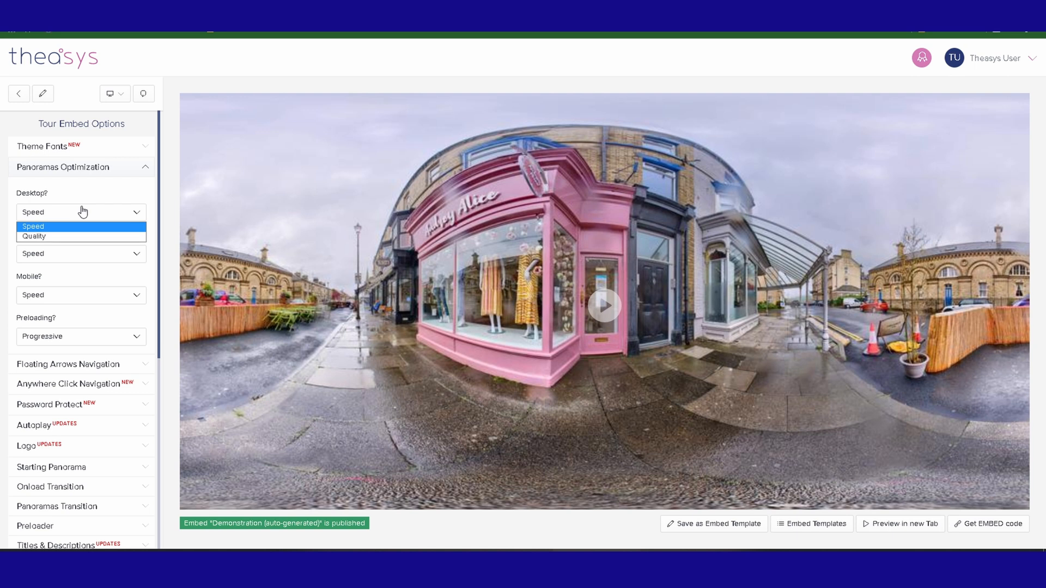
{"action": "left_click", "coordinate": [77, 235]}
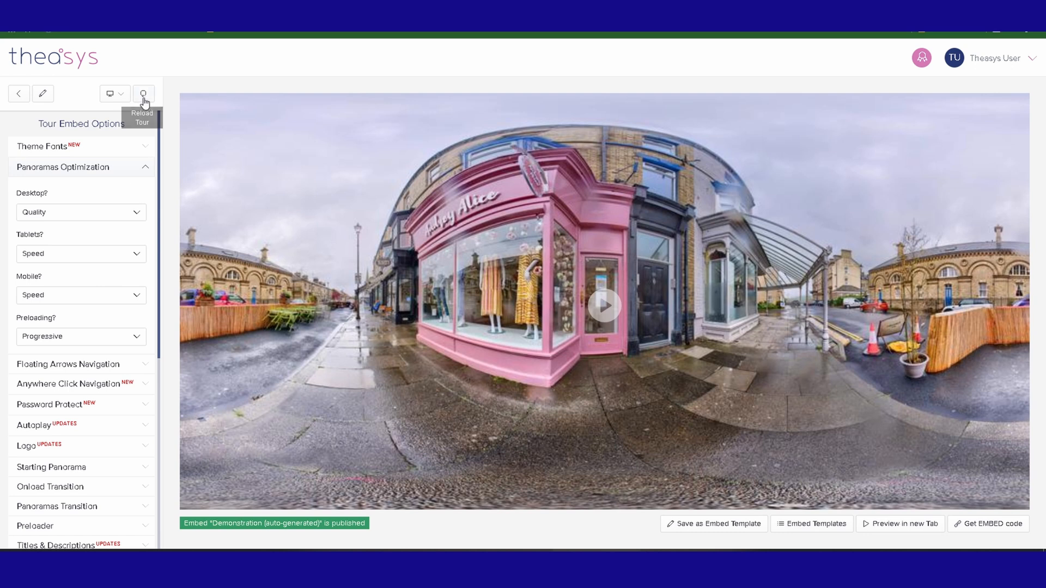
Step: Start the tour preview, dismiss the Demonstration pop-up and enter the shop to check the panorama quality
{"action": "left_click", "coordinate": [604, 306]}
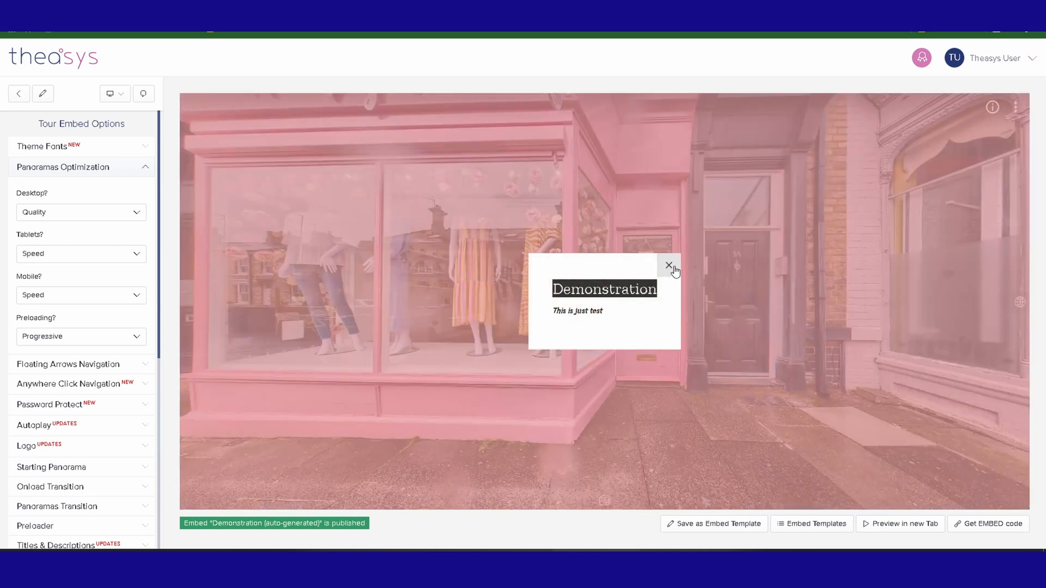
{"action": "left_click", "coordinate": [669, 265]}
{"action": "left_click", "coordinate": [644, 329]}
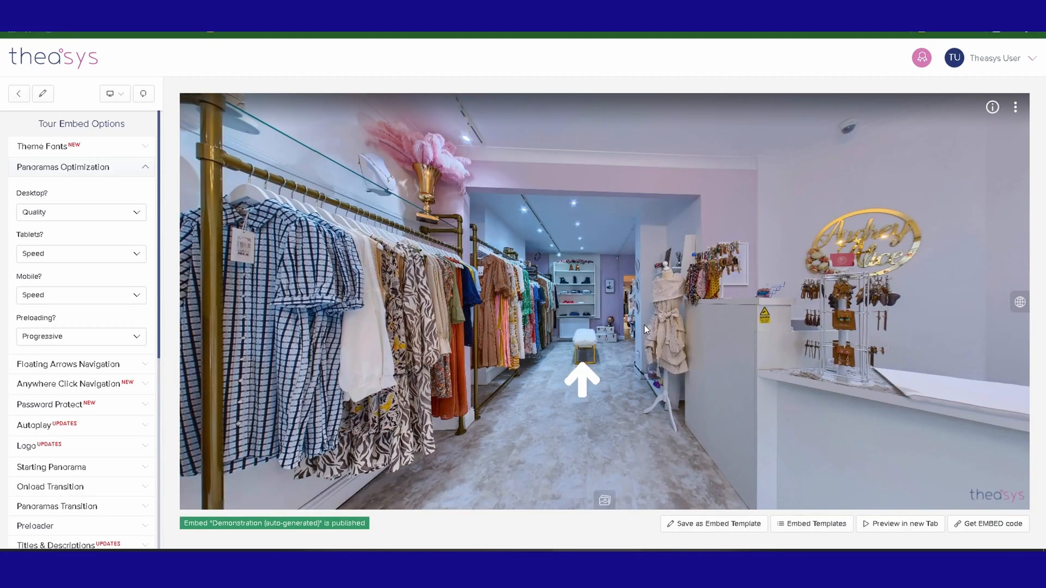
Step: Set panorama preloading to Full and test it by moving forward to the back of the shop
{"action": "left_click", "coordinate": [82, 336]}
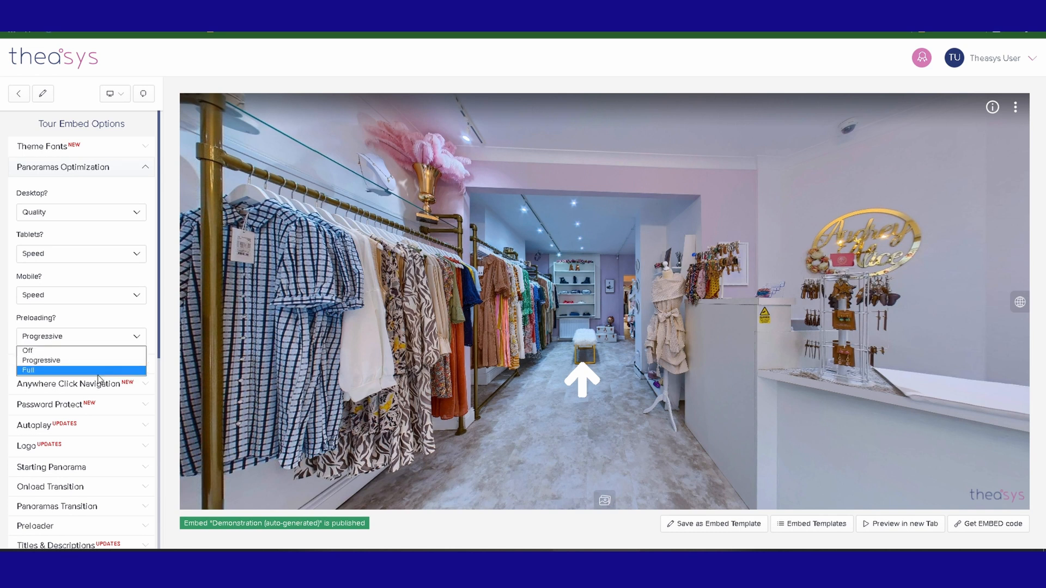
{"action": "left_click", "coordinate": [98, 371]}
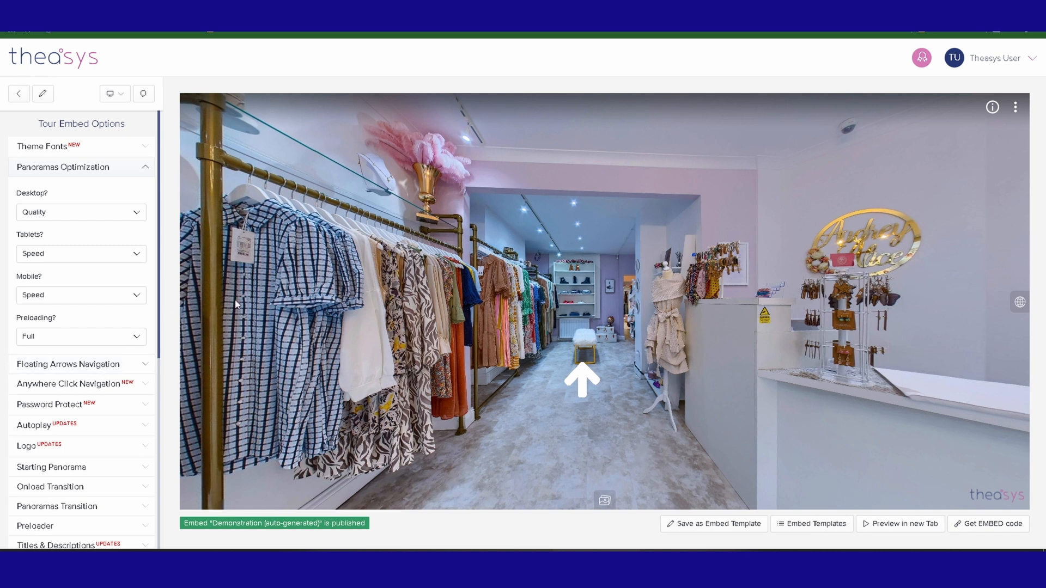
{"action": "left_click", "coordinate": [584, 377]}
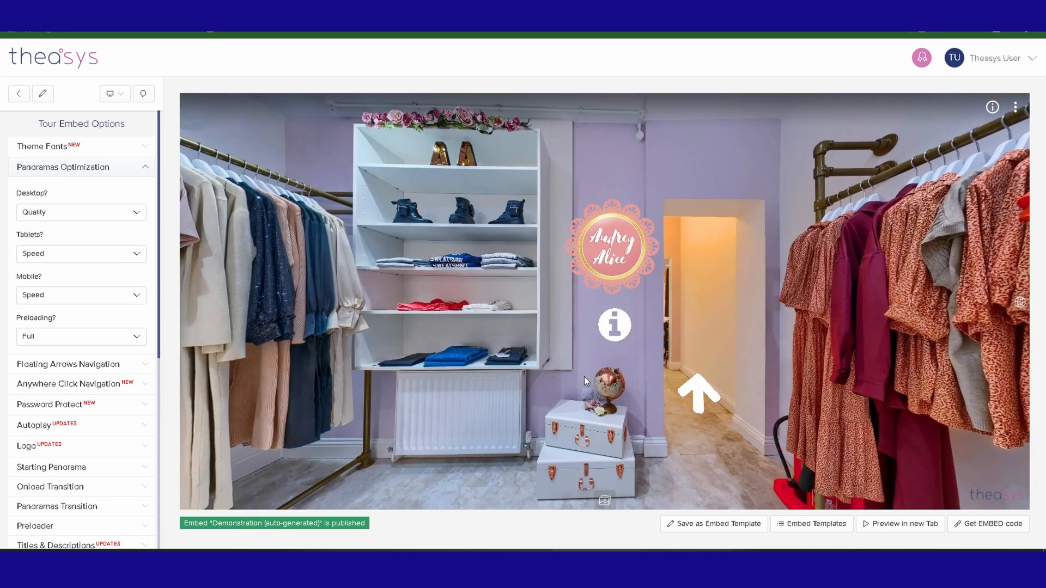
Step: Set panorama preloading to Progressive and open the Floating Arrows Navigation options
{"action": "left_click", "coordinate": [124, 338]}
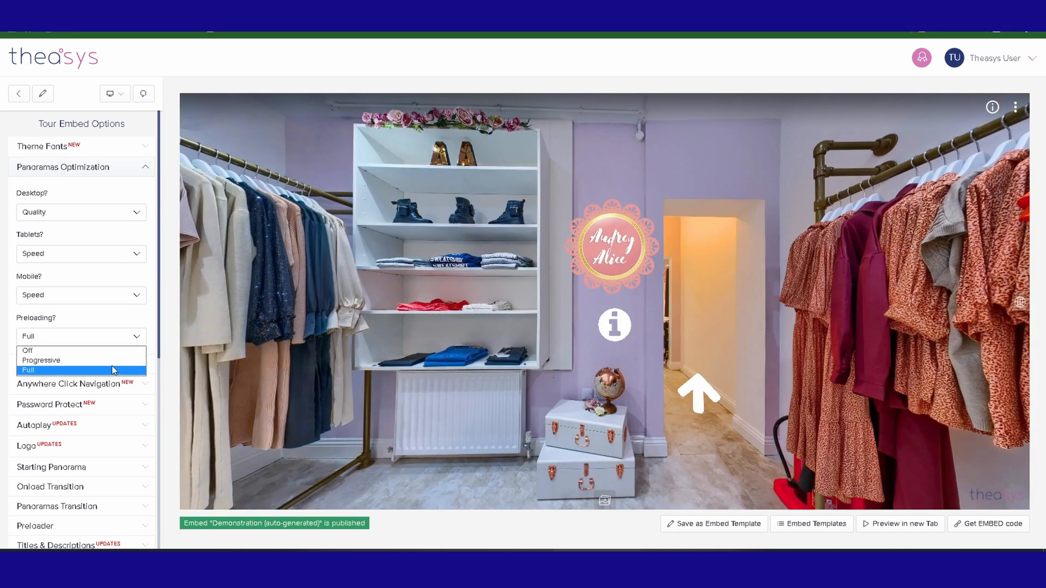
{"action": "left_click", "coordinate": [111, 360]}
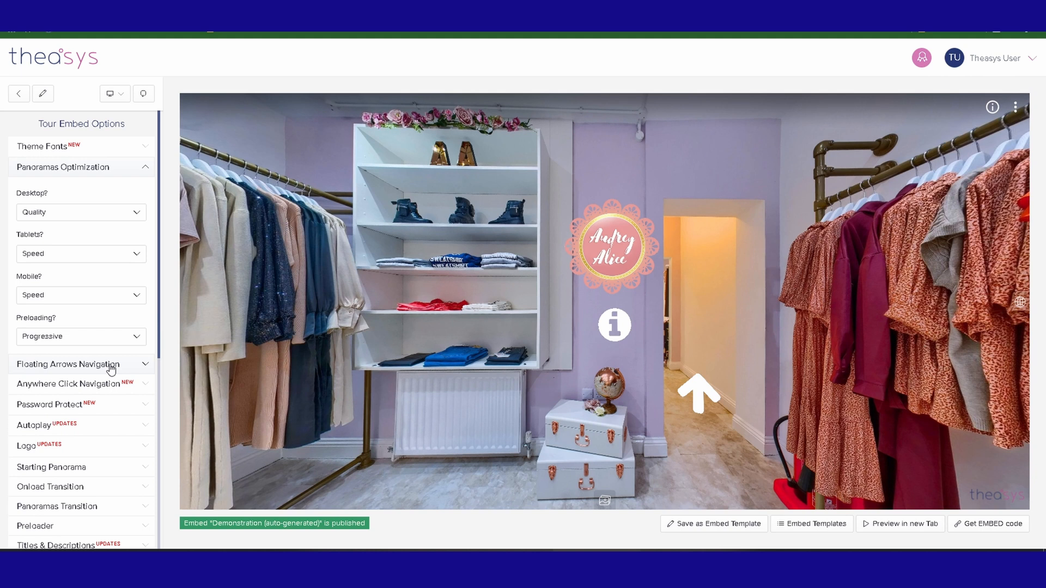
{"action": "left_click", "coordinate": [146, 169]}
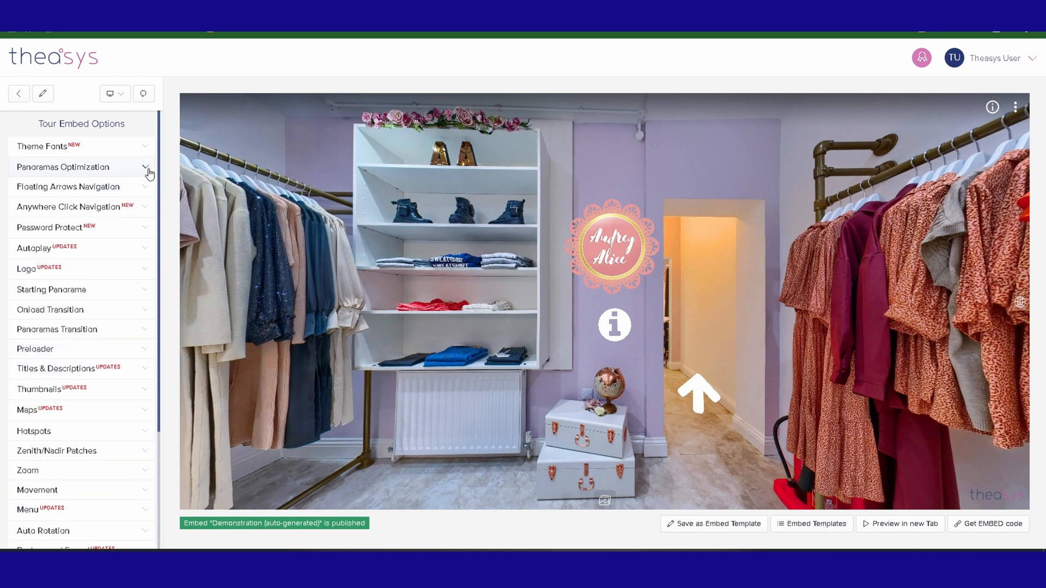
{"action": "left_click", "coordinate": [42, 188]}
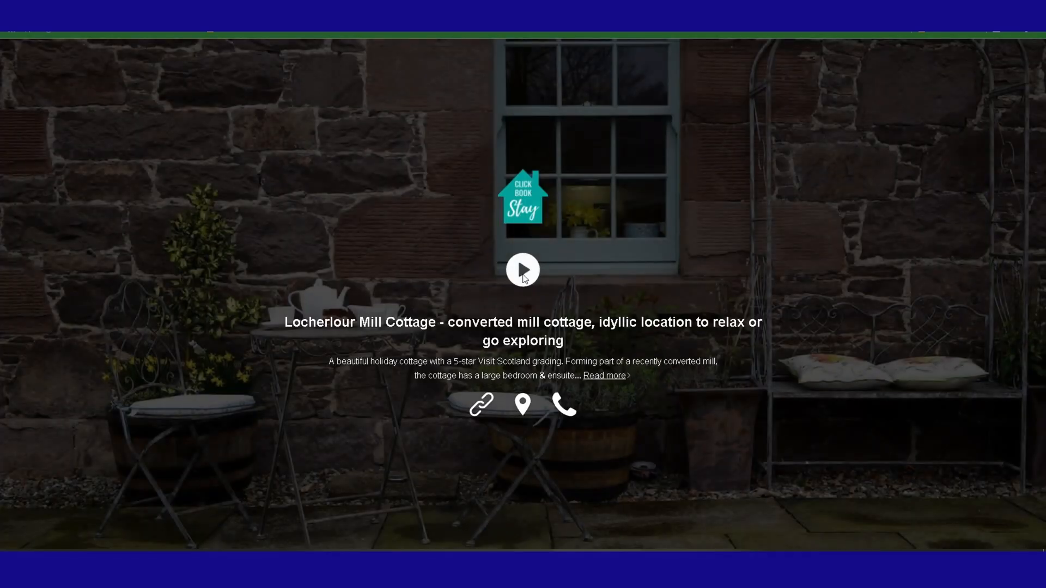
Step: Explore the floating arrows in the Locherlour Mill Cottage example tour, from the car parking through the courtyard into the cottage
{"action": "left_click", "coordinate": [522, 272]}
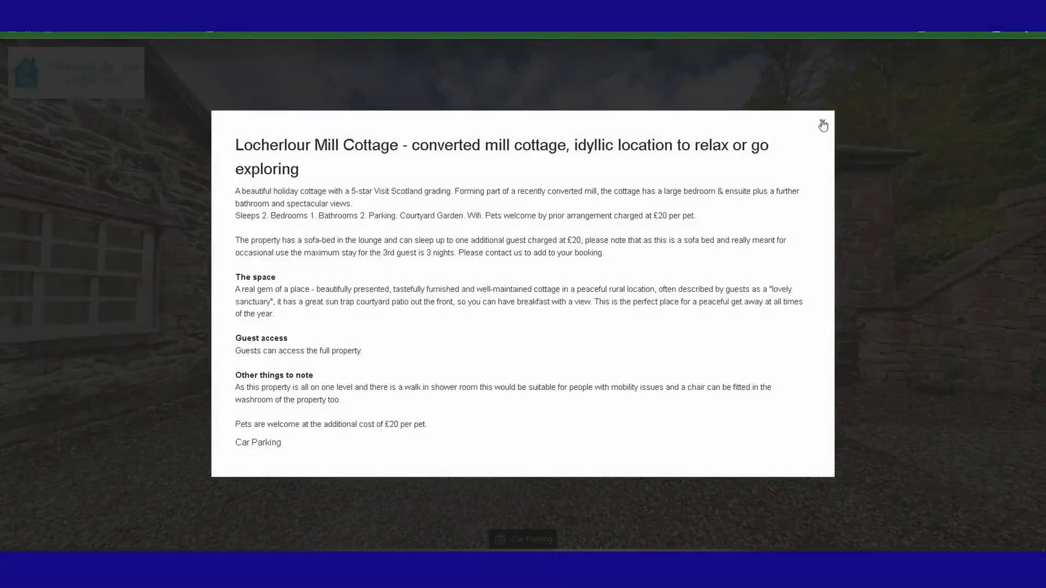
{"action": "left_click", "coordinate": [820, 121]}
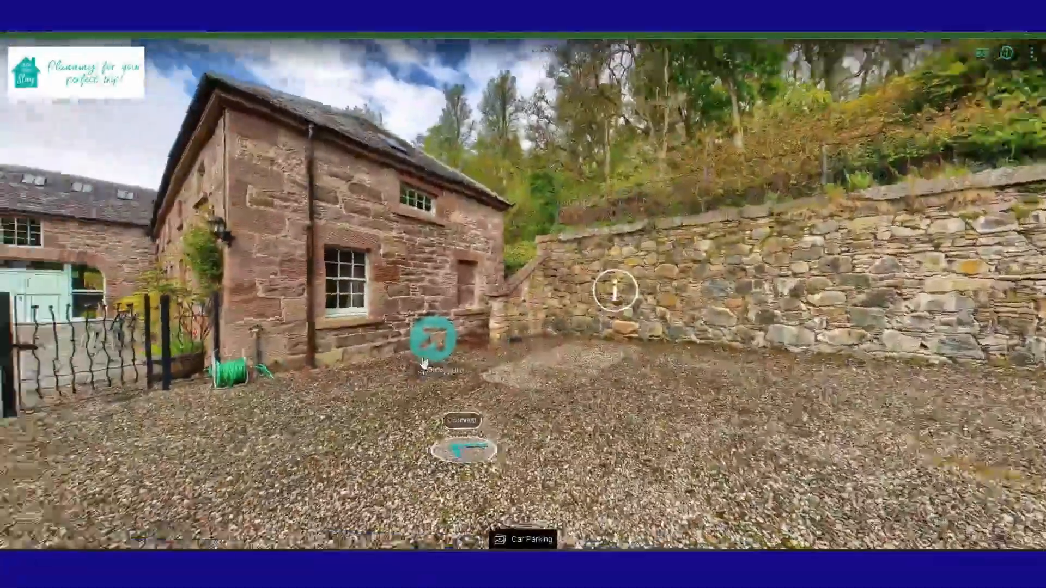
{"action": "left_click_drag", "start_coordinate": [424, 364], "coordinate": [612, 387]}
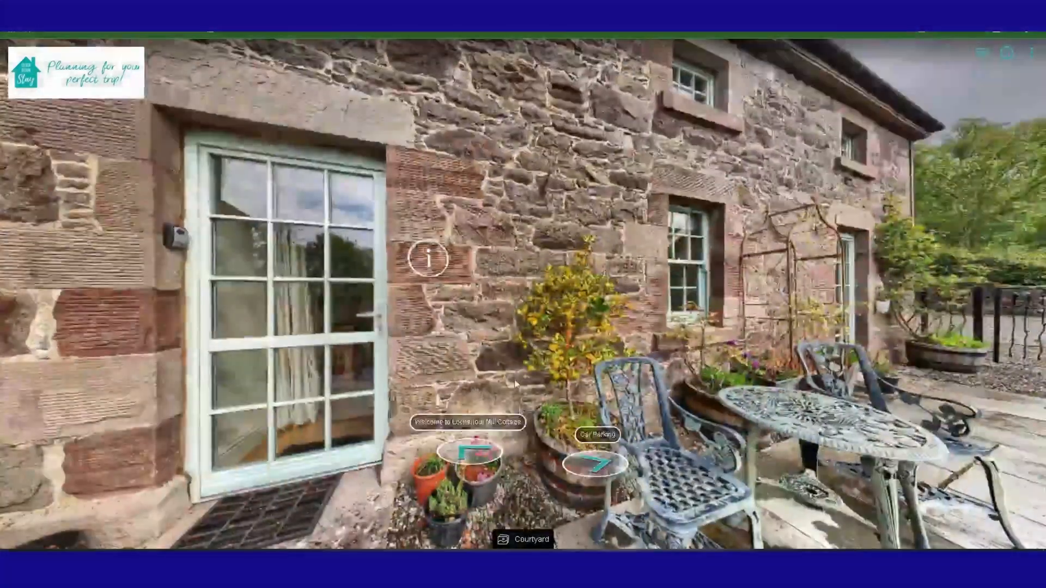
{"action": "left_click_drag", "start_coordinate": [517, 395], "coordinate": [615, 379]}
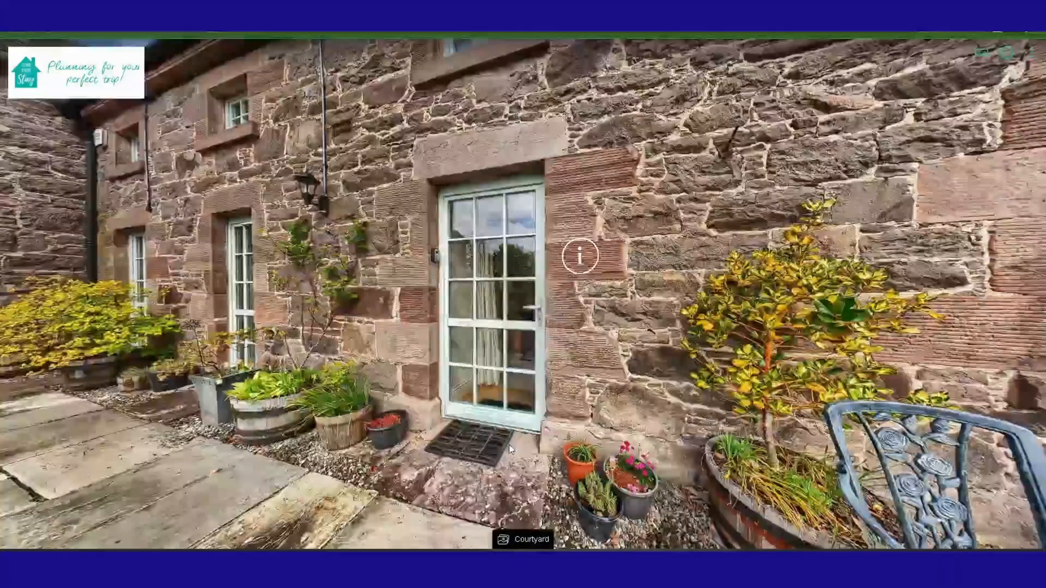
{"action": "left_click", "coordinate": [509, 444]}
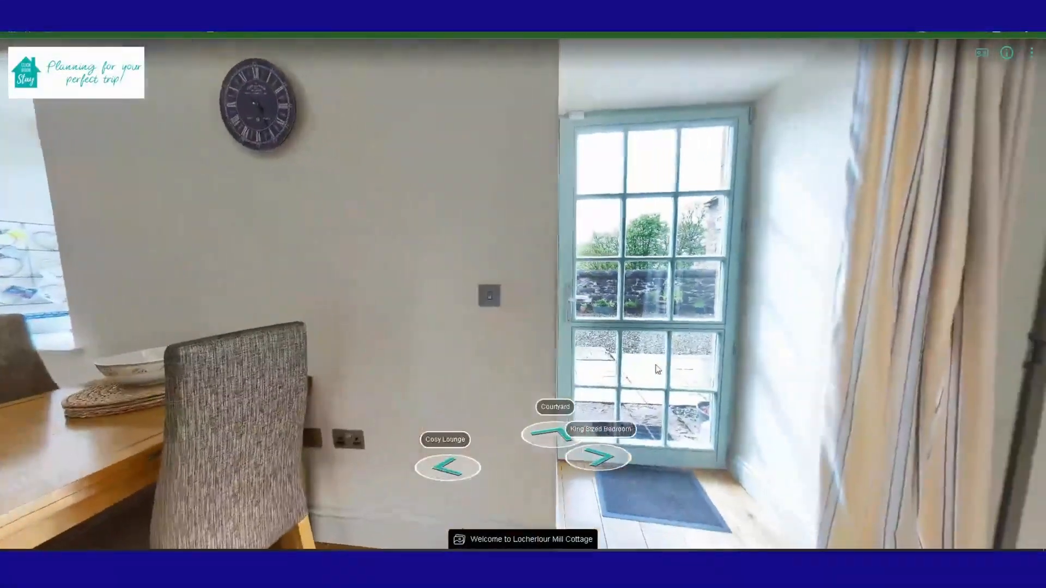
{"action": "left_click_drag", "start_coordinate": [656, 364], "coordinate": [521, 374]}
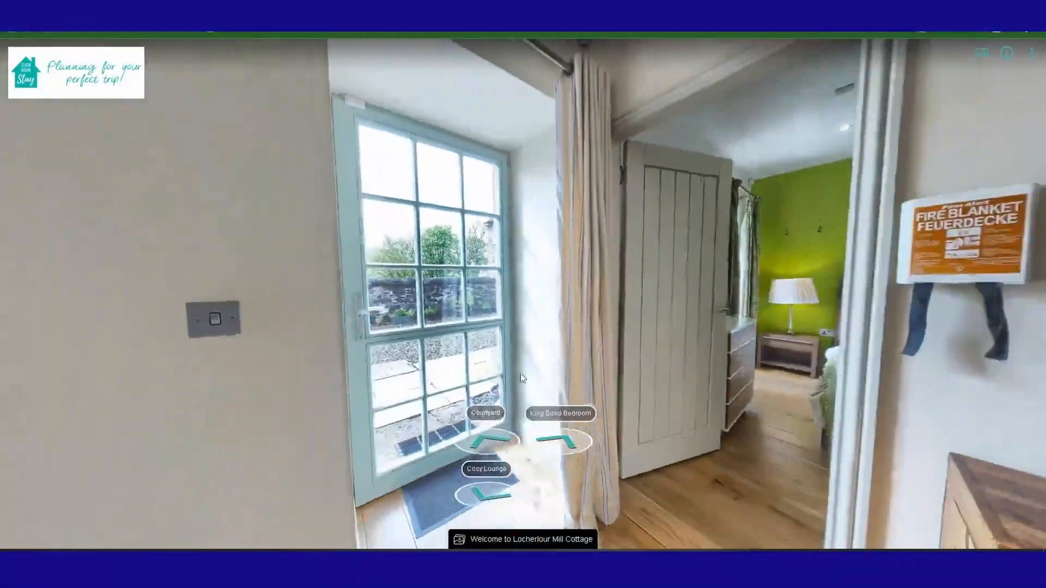
{"action": "left_click_drag", "start_coordinate": [595, 365], "coordinate": [397, 358]}
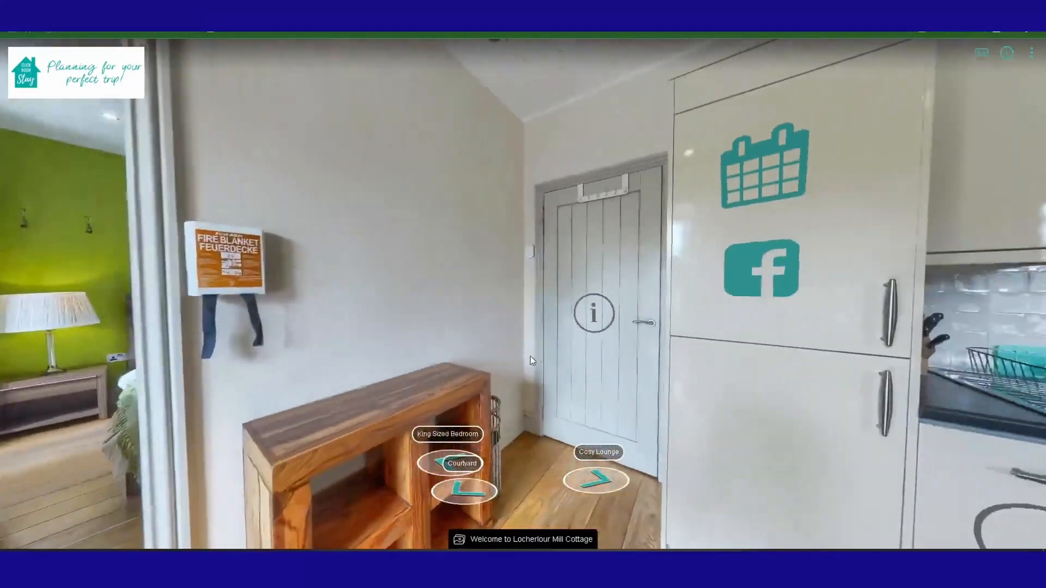
{"action": "left_click_drag", "start_coordinate": [545, 355], "coordinate": [394, 360]}
{"action": "left_click_drag", "start_coordinate": [507, 357], "coordinate": [382, 354]}
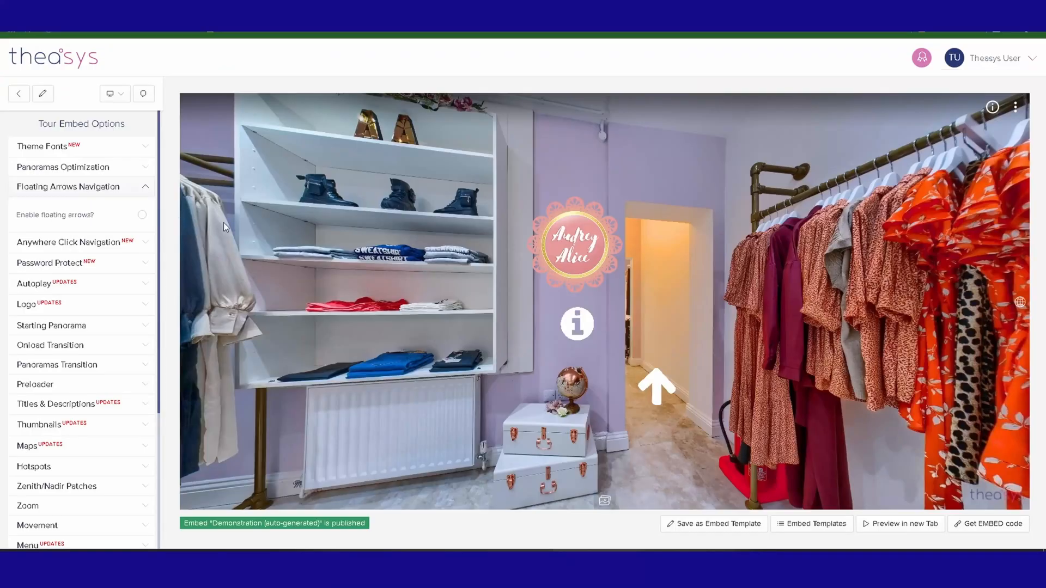
Step: Enable floating arrows for the tour and start the preview to check them at the shop front
{"action": "left_click", "coordinate": [142, 216]}
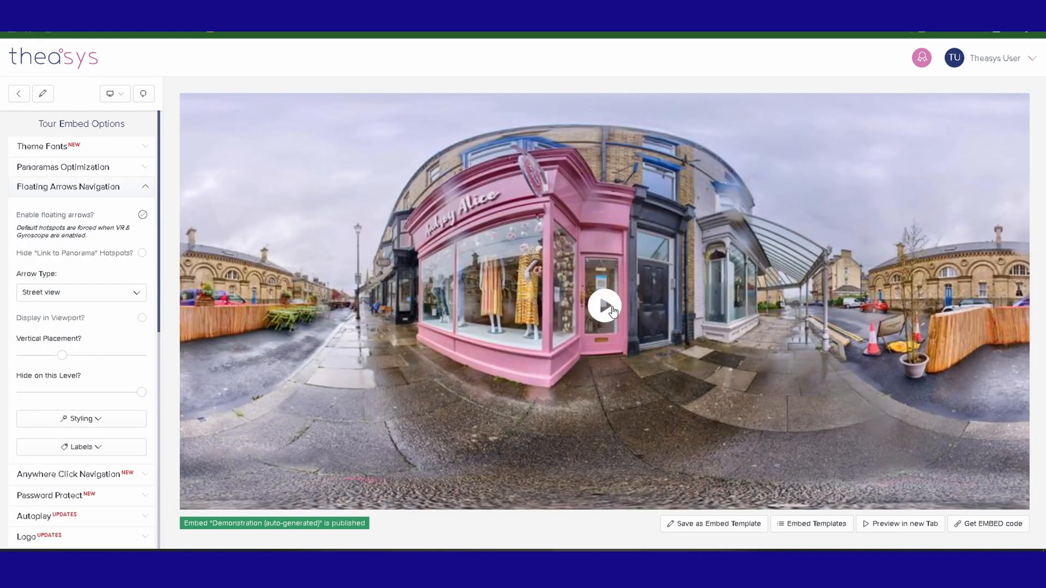
{"action": "left_click", "coordinate": [612, 311]}
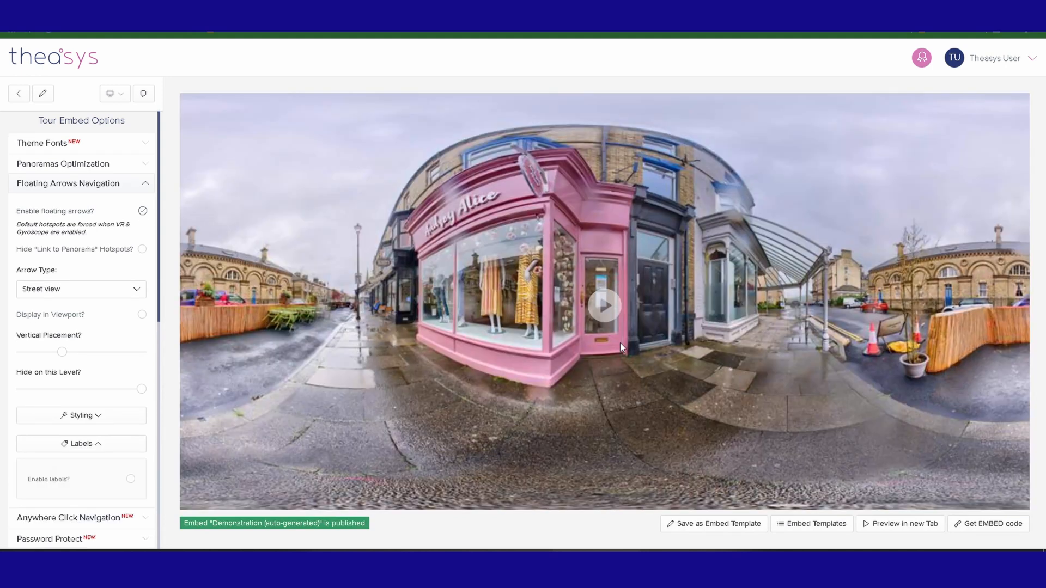
{"action": "left_click", "coordinate": [605, 304]}
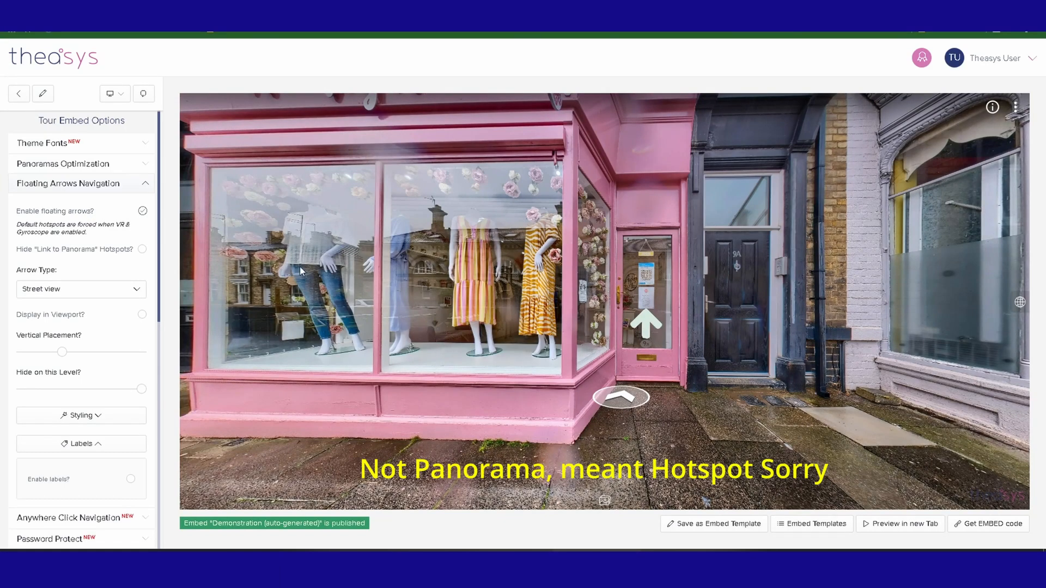
Step: Hide the "Link to Panorama" hotspots and raise the floating arrow's vertical placement slightly
{"action": "left_click", "coordinate": [142, 250]}
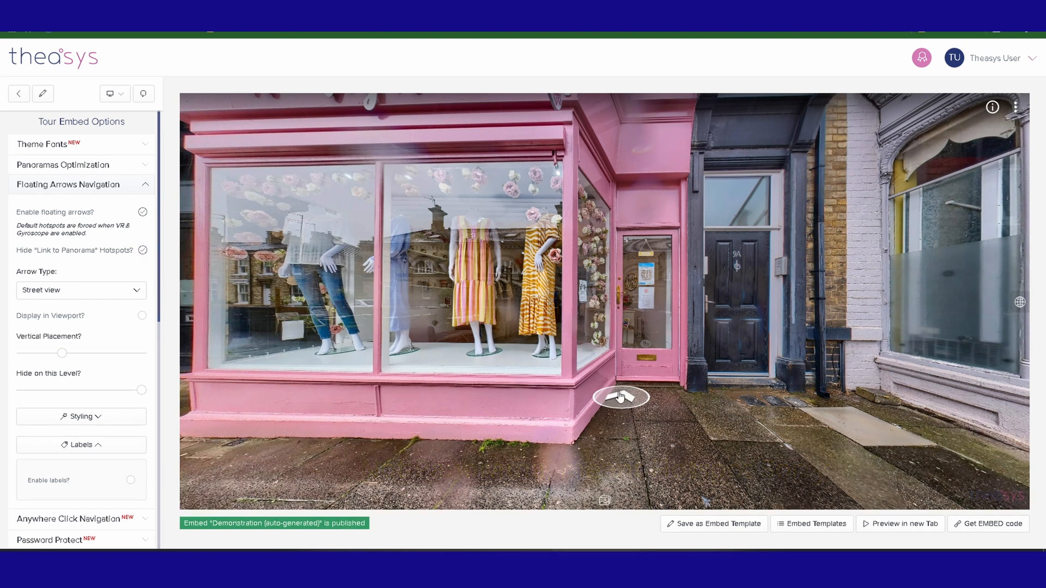
{"action": "left_click", "coordinate": [622, 399]}
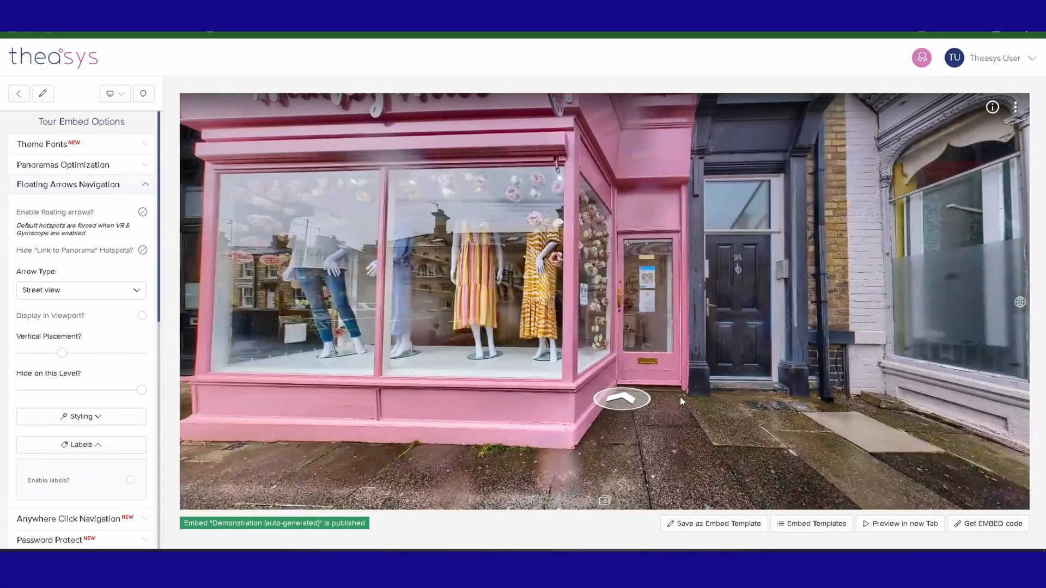
{"action": "mouse_move", "coordinate": [64, 357]}
{"action": "left_mouse_down"}
{"action": "mouse_move", "coordinate": [98, 354]}
{"action": "mouse_move", "coordinate": [79, 354]}
{"action": "left_mouse_up"}
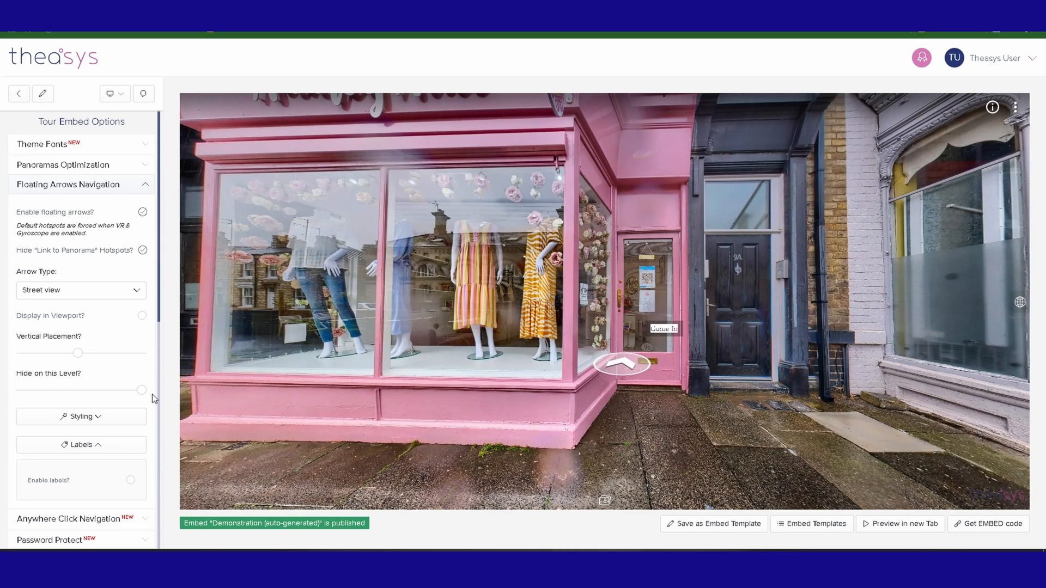
Step: Enable the floating arrow labels, expand the arrow styling options and change the arrow type to Compass
{"action": "mouse_move", "coordinate": [141, 391]}
{"action": "left_mouse_down"}
{"action": "mouse_move", "coordinate": [28, 395]}
{"action": "mouse_move", "coordinate": [153, 400]}
{"action": "left_mouse_up"}
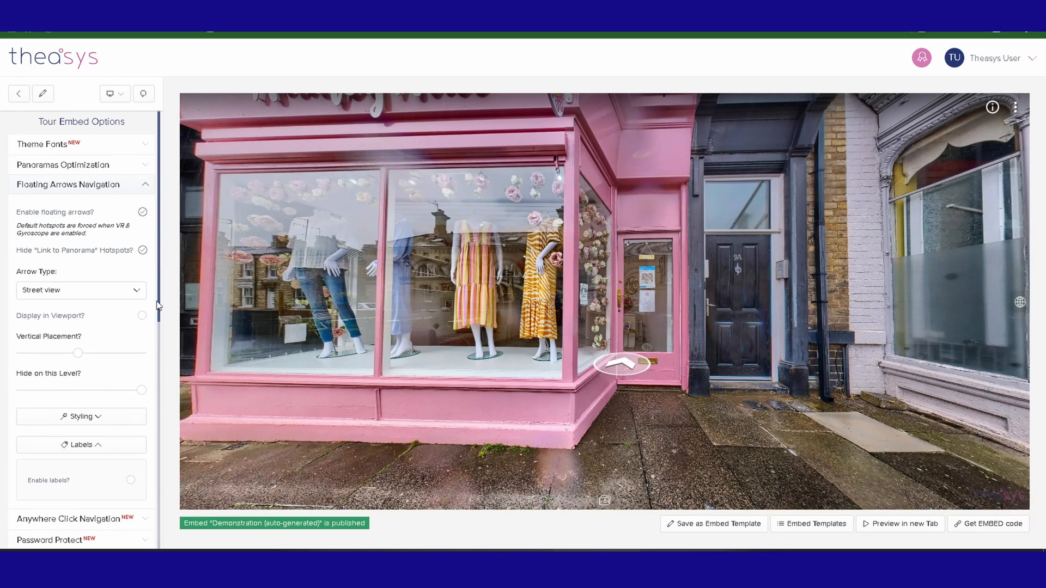
{"action": "left_click_drag", "start_coordinate": [160, 296], "coordinate": [167, 349]}
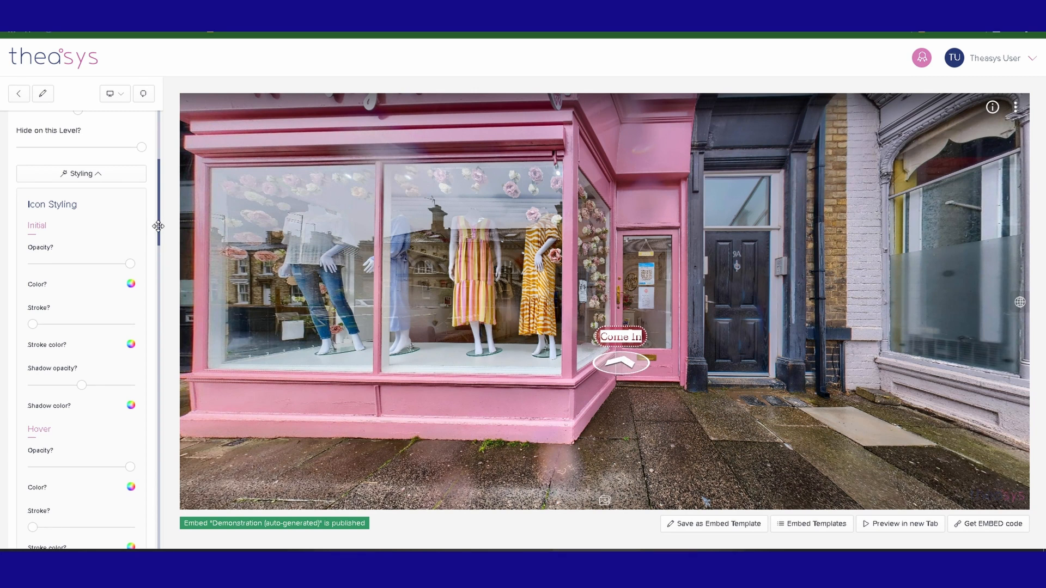
{"action": "left_click_drag", "start_coordinate": [158, 226], "coordinate": [154, 196]}
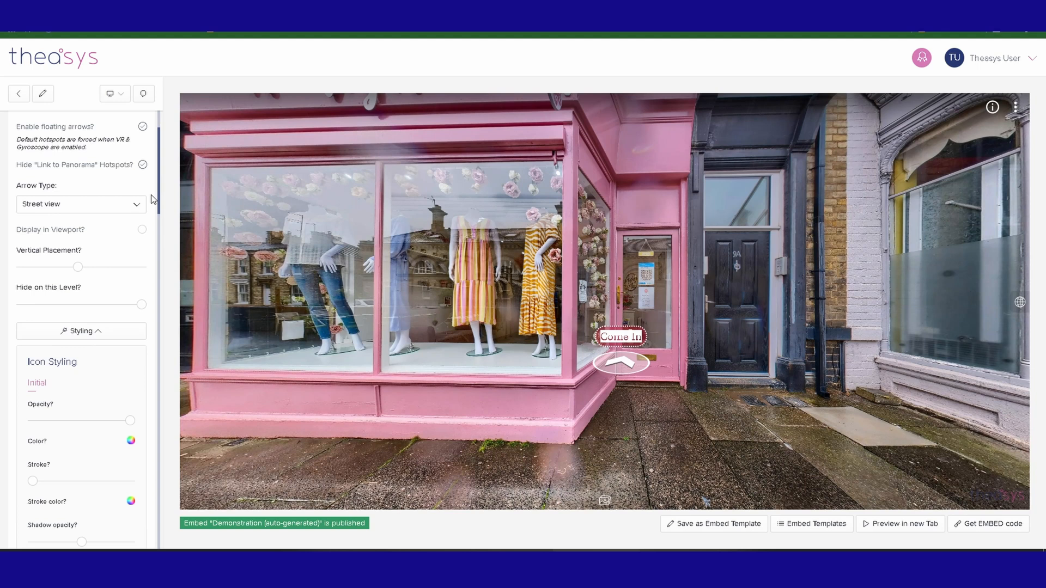
{"action": "left_click", "coordinate": [114, 206]}
{"action": "left_click", "coordinate": [91, 289]}
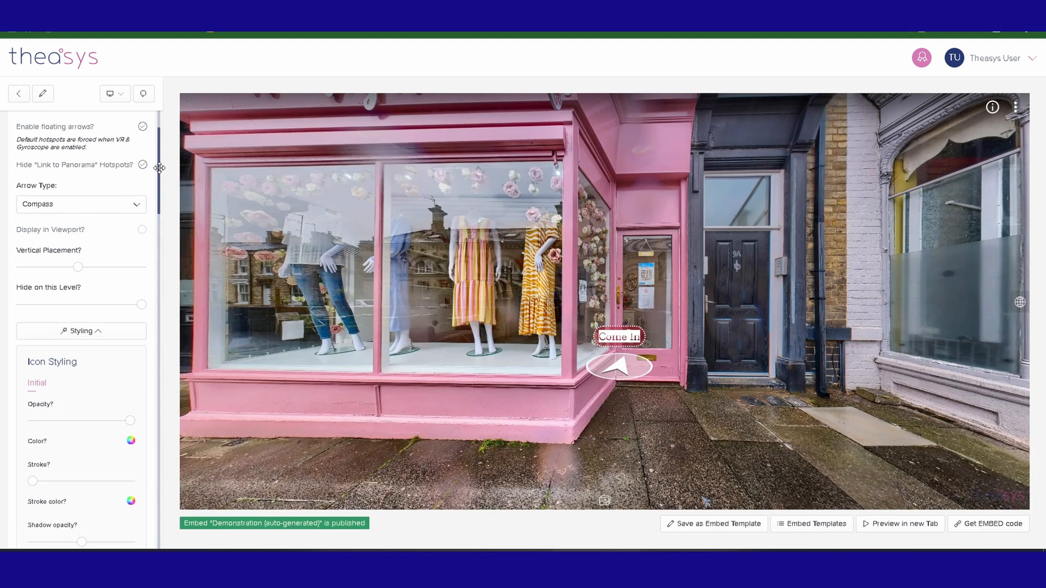
Step: Set the arrow icon's initial color to turquoise, save it, and set its shadow opacity slightly above the midpoint
{"action": "left_click_drag", "start_coordinate": [159, 169], "coordinate": [159, 220]}
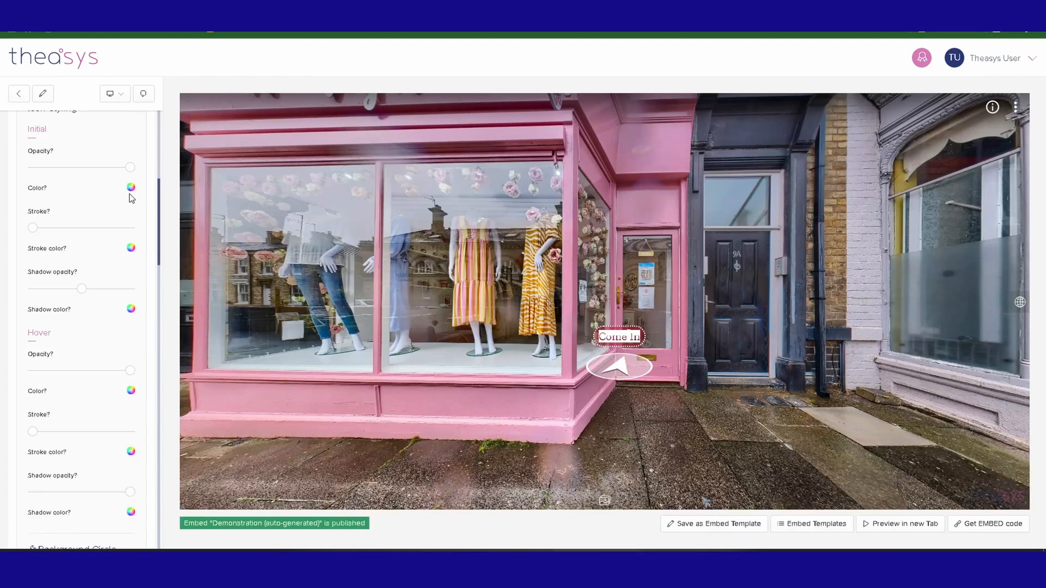
{"action": "left_click", "coordinate": [131, 188]}
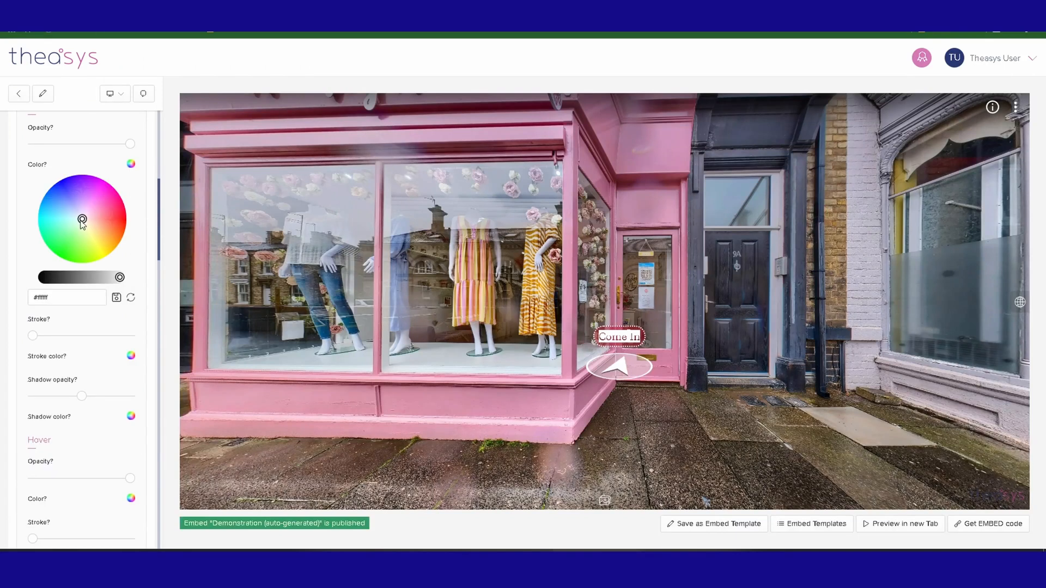
{"action": "left_click_drag", "start_coordinate": [82, 220], "coordinate": [49, 221]}
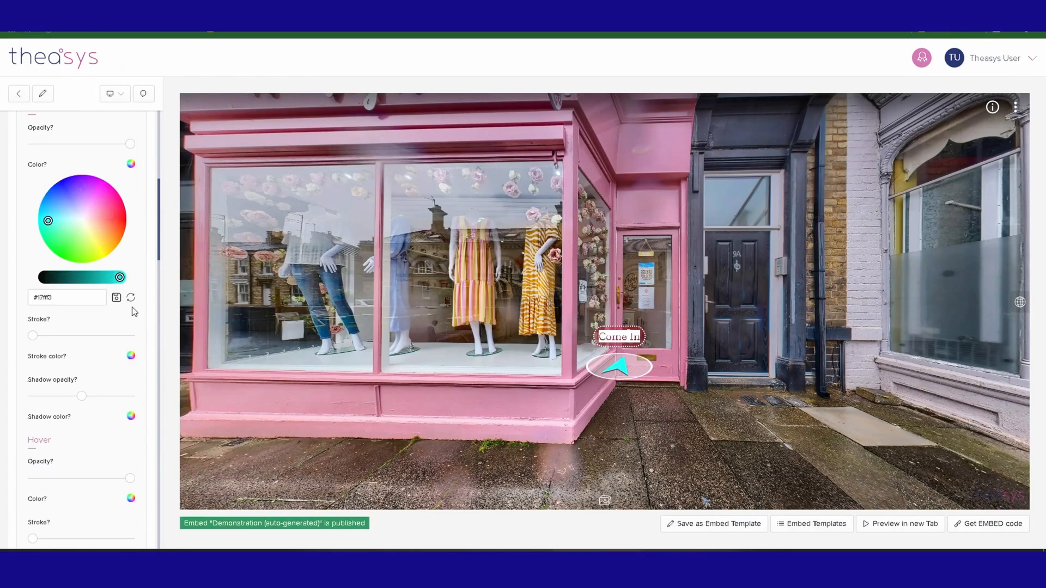
{"action": "left_click", "coordinate": [116, 298]}
{"action": "left_click_drag", "start_coordinate": [88, 398], "coordinate": [161, 400]}
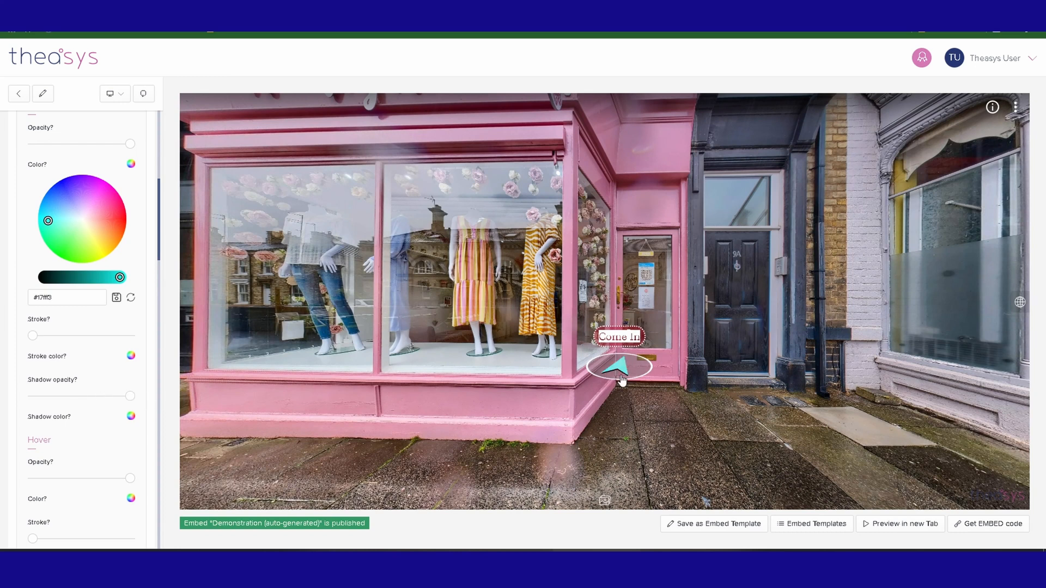
{"action": "left_click_drag", "start_coordinate": [130, 403], "coordinate": [96, 398]}
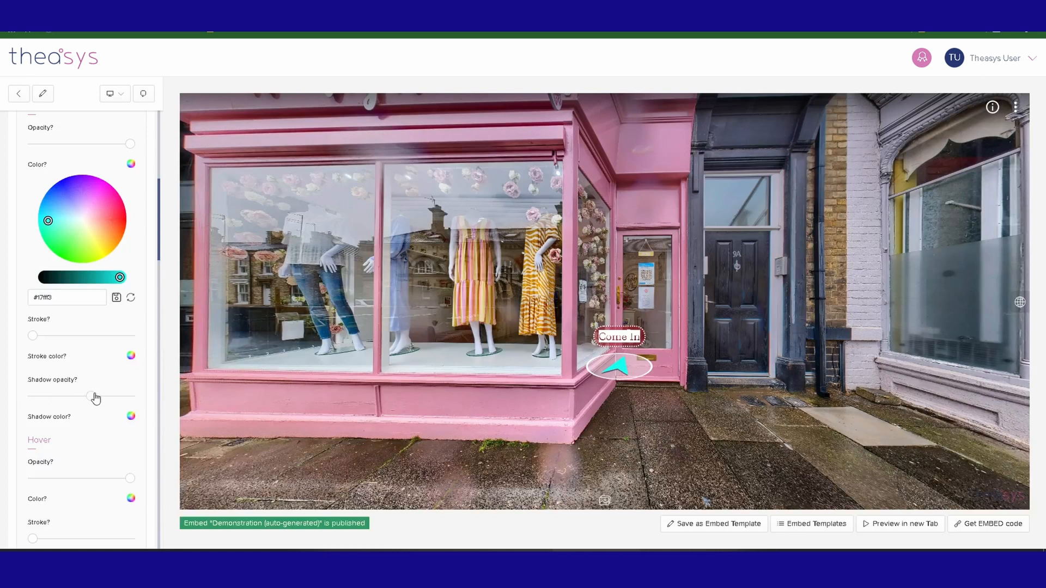
Step: Try a white shadow color for the arrow icon's initial state and reset it to black (#000000)
{"action": "left_click", "coordinate": [130, 416]}
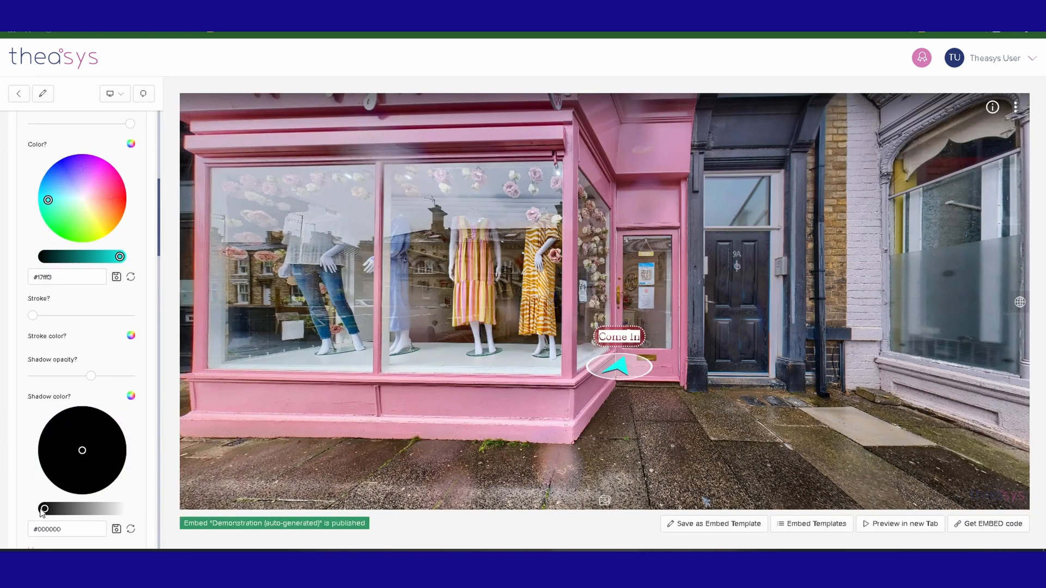
{"action": "left_click_drag", "start_coordinate": [52, 511], "coordinate": [142, 512]}
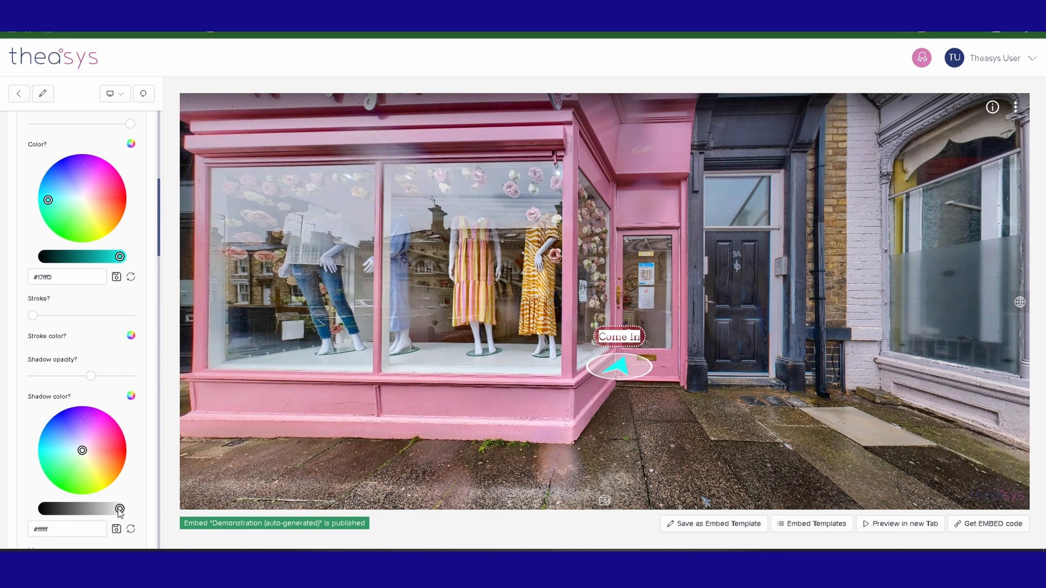
{"action": "left_click_drag", "start_coordinate": [119, 511], "coordinate": [23, 511]}
{"action": "left_click", "coordinate": [131, 530]}
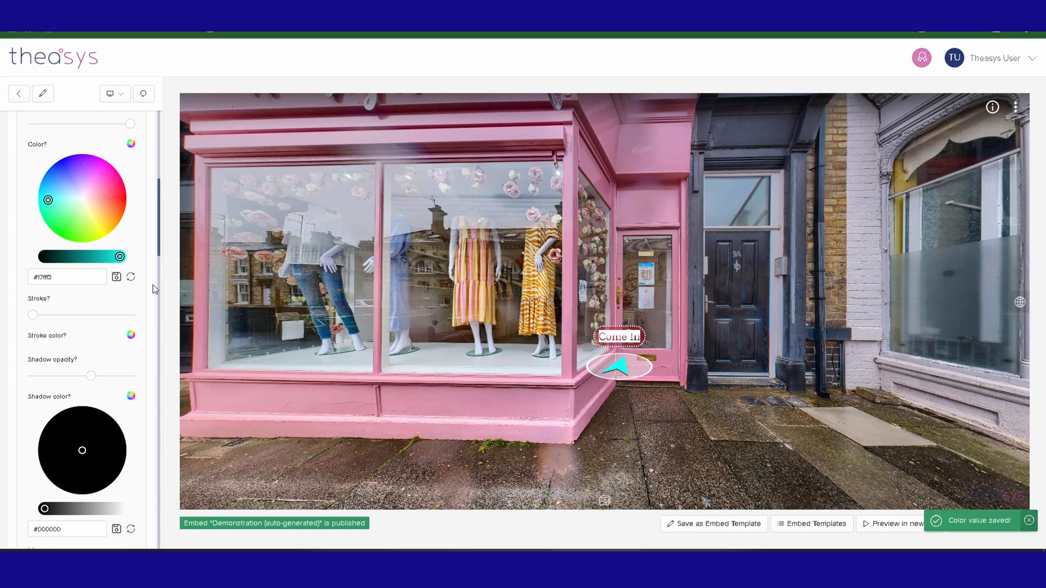
Step: Try minimum opacity and a green color (#26d44c) for the arrow icon's hover state, restoring full opacity and resetting the color
{"action": "scroll", "coordinate": [159, 245], "scroll_direction": "down", "scroll_amount": 6}
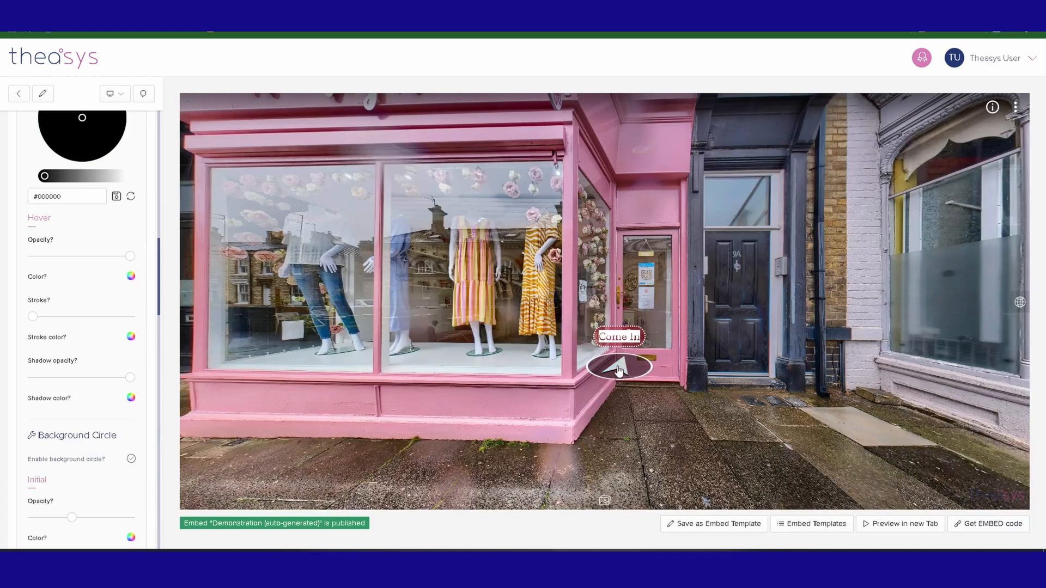
{"action": "left_click_drag", "start_coordinate": [131, 256], "coordinate": [34, 262]}
{"action": "left_click_drag", "start_coordinate": [32, 257], "coordinate": [145, 259]}
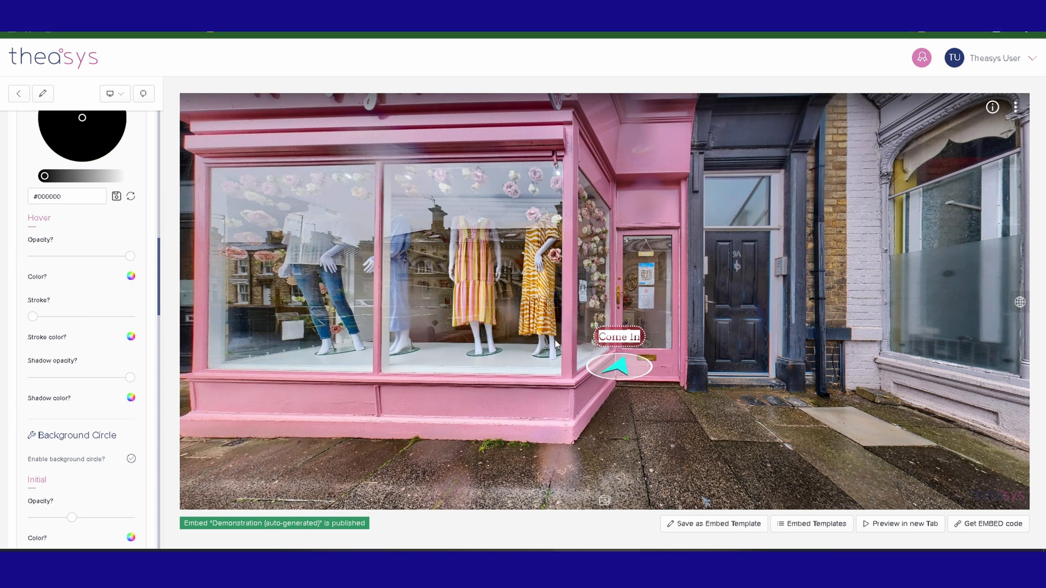
{"action": "left_click", "coordinate": [131, 277]}
{"action": "left_click_drag", "start_coordinate": [88, 294], "coordinate": [63, 315]}
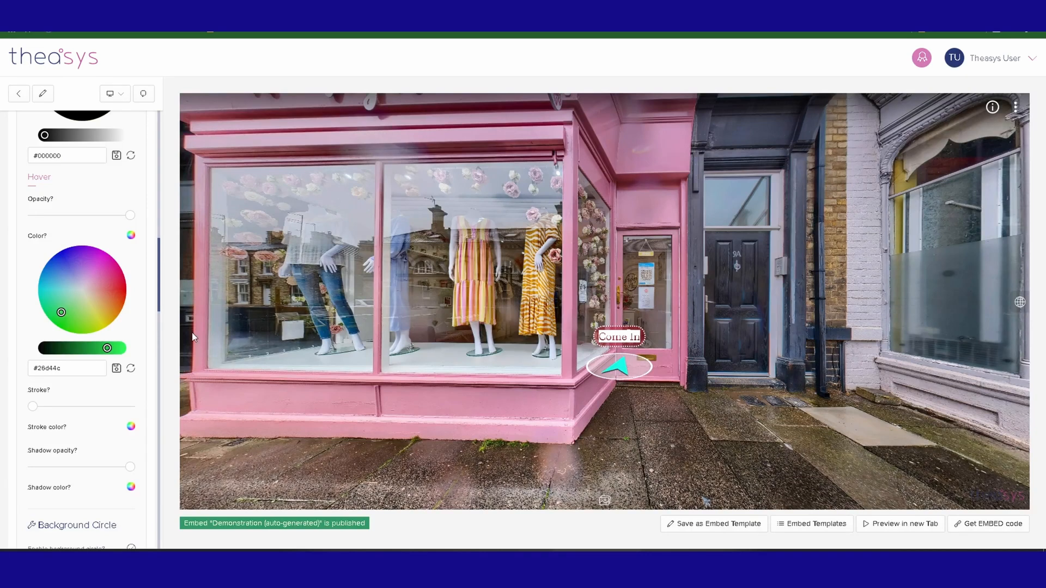
{"action": "left_click", "coordinate": [131, 365]}
Step: Try a higher opacity and a red color for the initial background circle, and toggle the circle
{"action": "left_click_drag", "start_coordinate": [158, 249], "coordinate": [157, 300]}
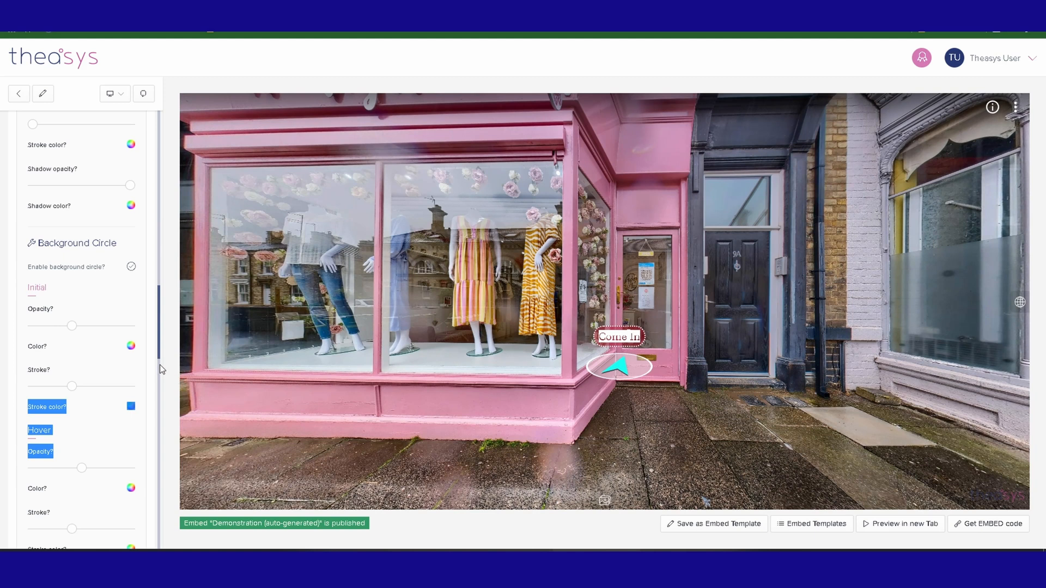
{"action": "left_click_drag", "start_coordinate": [160, 351], "coordinate": [159, 349]}
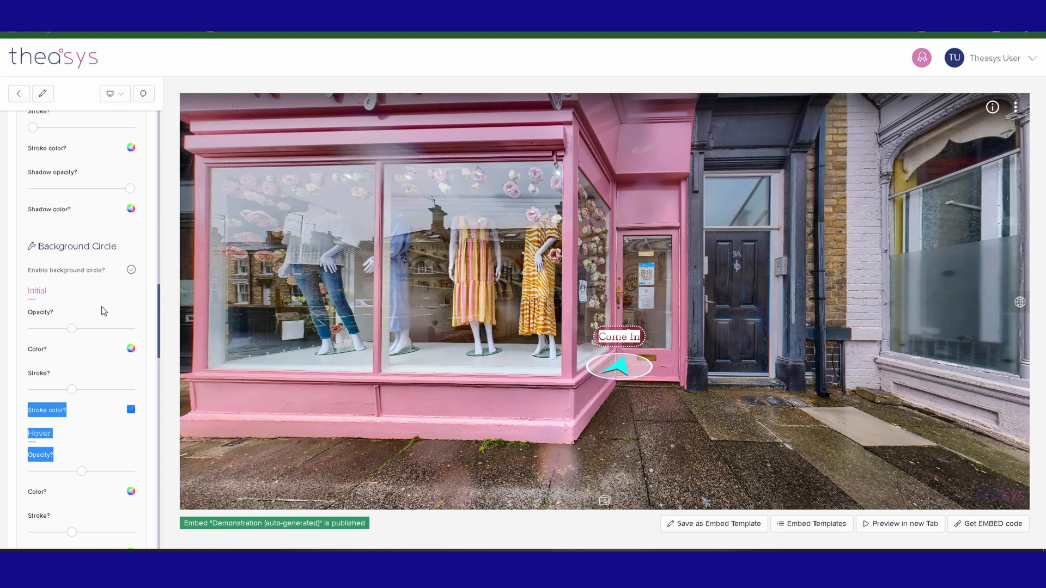
{"action": "left_click", "coordinate": [101, 306]}
{"action": "mouse_move", "coordinate": [72, 334]}
{"action": "left_mouse_down"}
{"action": "mouse_move", "coordinate": [35, 334]}
{"action": "mouse_move", "coordinate": [145, 334]}
{"action": "mouse_move", "coordinate": [47, 334]}
{"action": "mouse_move", "coordinate": [123, 357]}
{"action": "left_mouse_up"}
{"action": "left_click", "coordinate": [130, 349]}
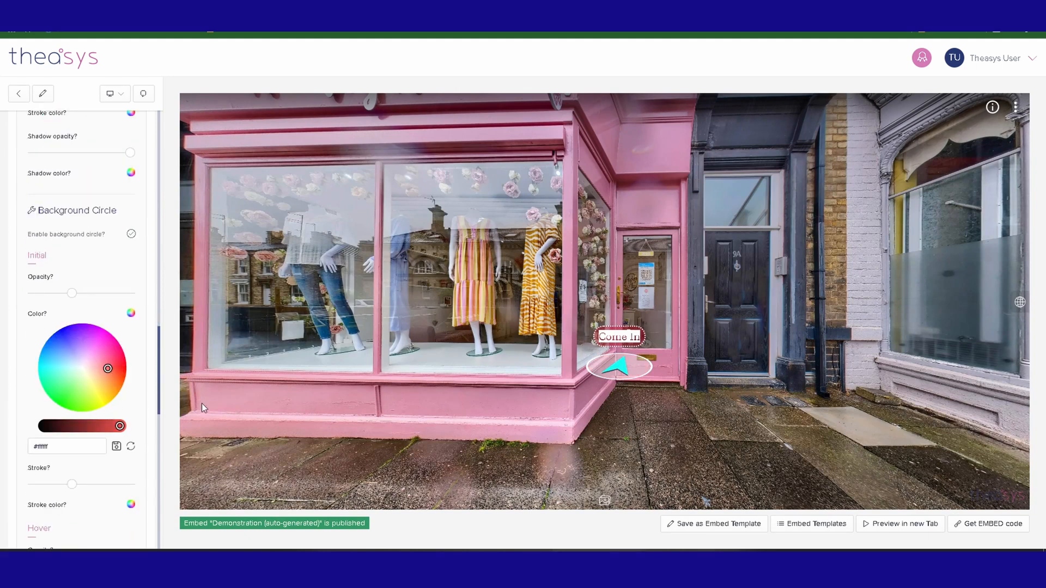
{"action": "left_click", "coordinate": [159, 336]}
{"action": "left_click", "coordinate": [131, 235]}
Step: Switch the floating arrow labels off and back on to compare the preview with and without them
{"action": "mouse_move", "coordinate": [158, 337]}
{"action": "left_mouse_down"}
{"action": "mouse_move", "coordinate": [161, 409]}
{"action": "mouse_move", "coordinate": [160, 357]}
{"action": "left_mouse_up"}
{"action": "left_click", "coordinate": [93, 338]}
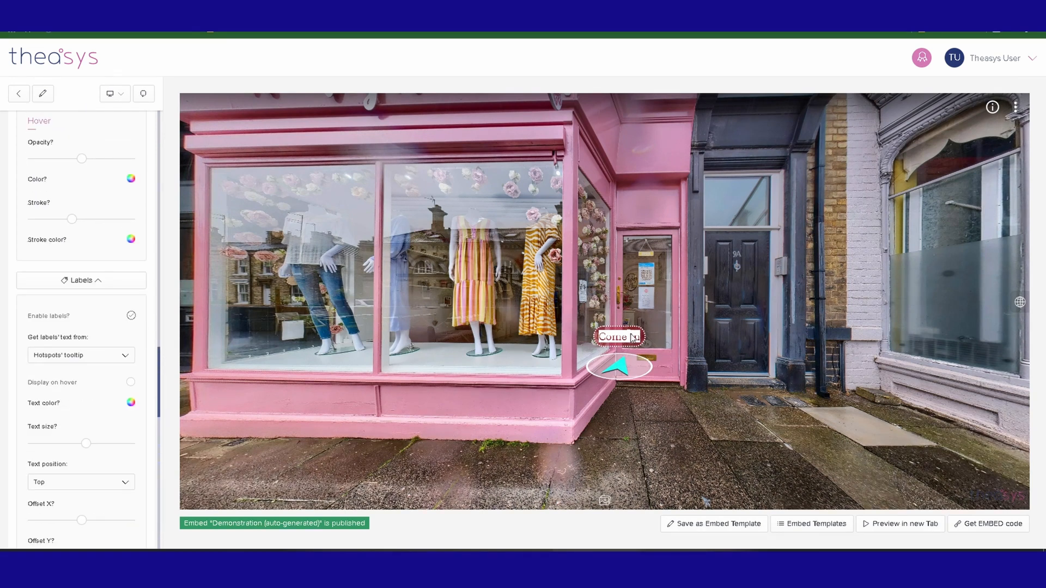
{"action": "left_click", "coordinate": [132, 317]}
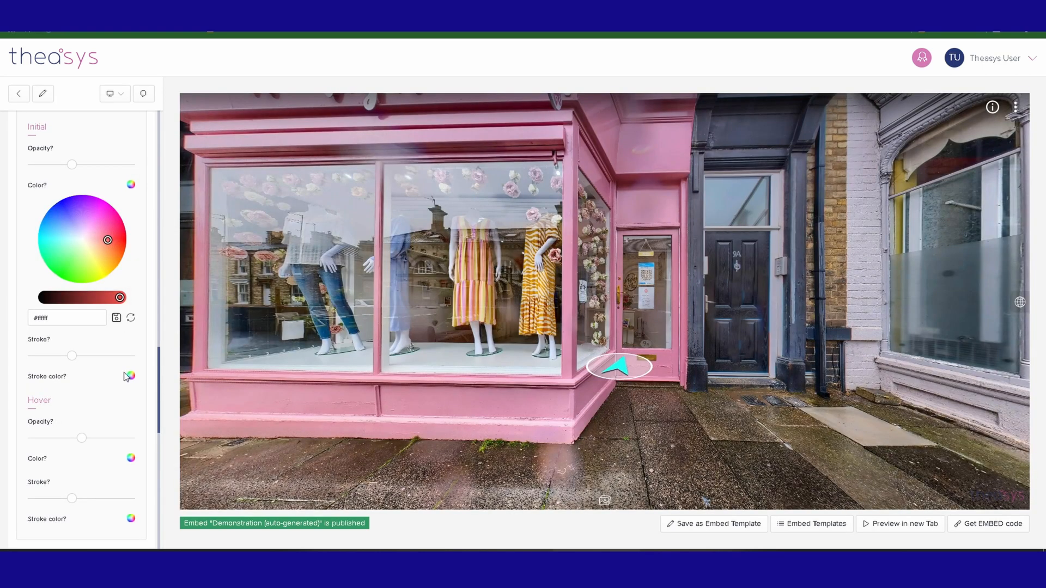
{"action": "scroll", "coordinate": [158, 365], "scroll_direction": "down", "scroll_amount": 4}
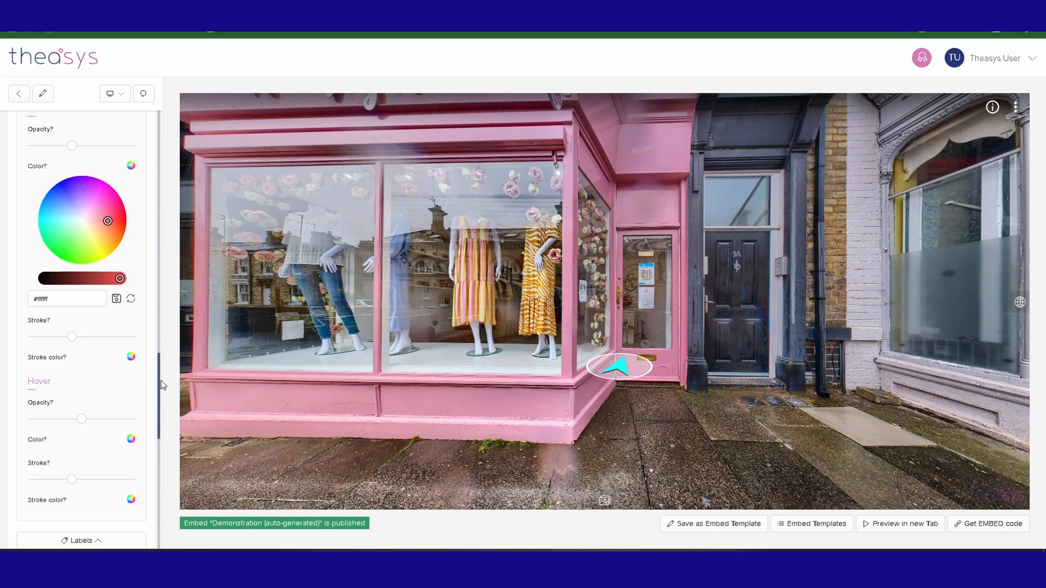
{"action": "left_click", "coordinate": [131, 395]}
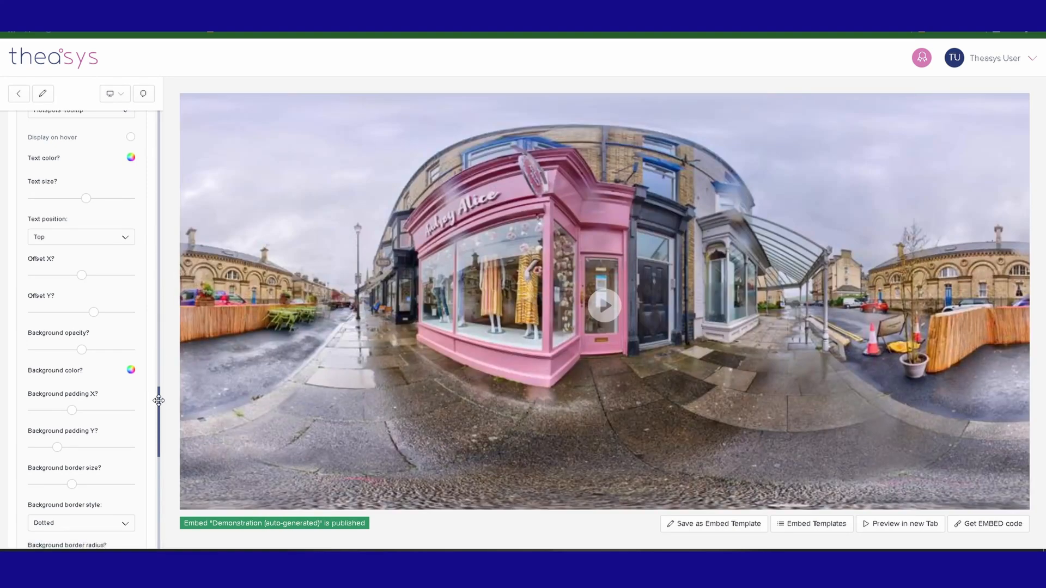
Step: Try displaying the arrow label only on hover, check it in the restarted preview, and switch the option off again
{"action": "left_click_drag", "start_coordinate": [158, 401], "coordinate": [164, 366]}
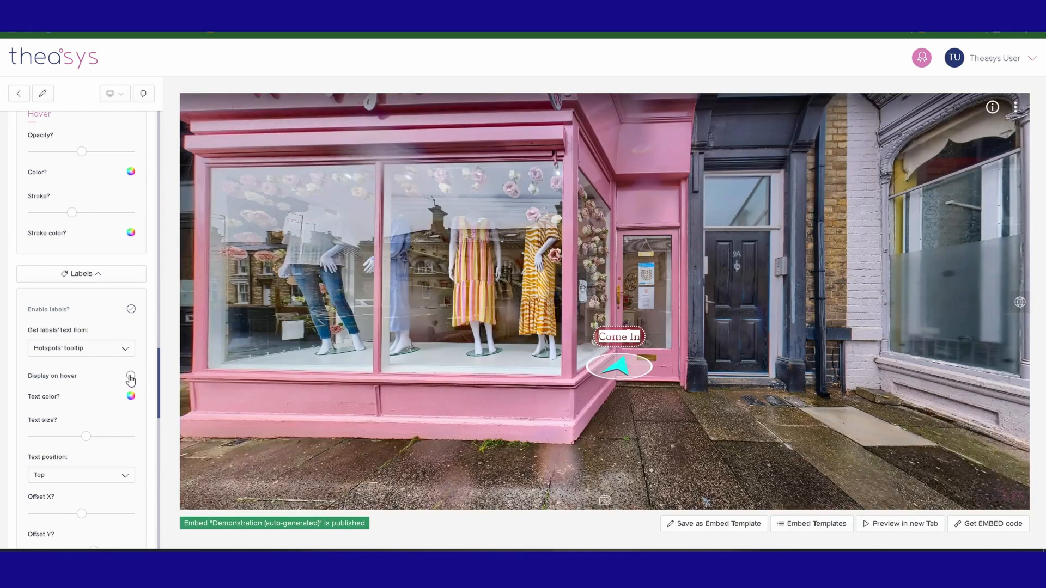
{"action": "left_click", "coordinate": [131, 376]}
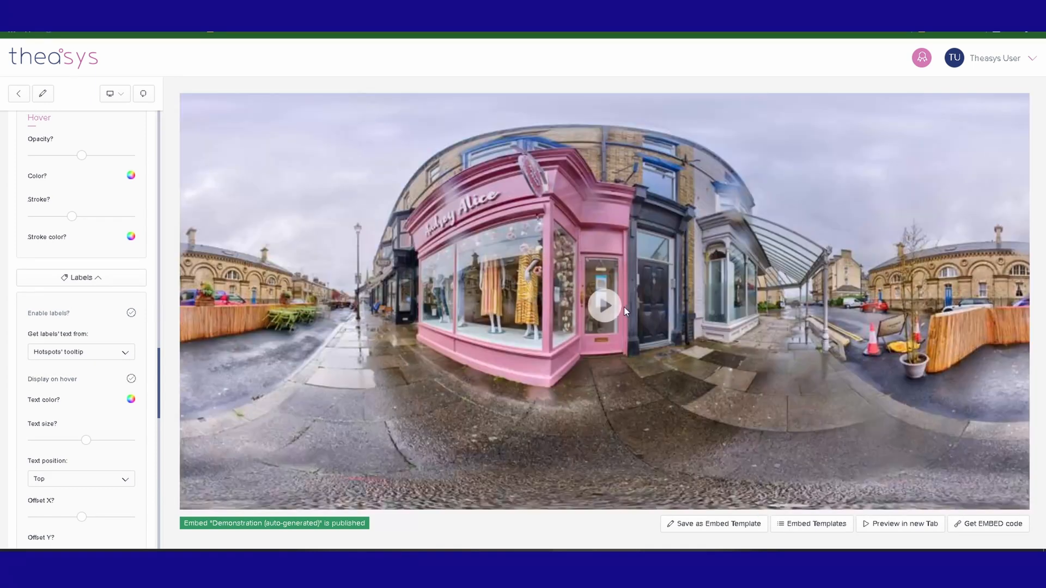
{"action": "left_click", "coordinate": [603, 306]}
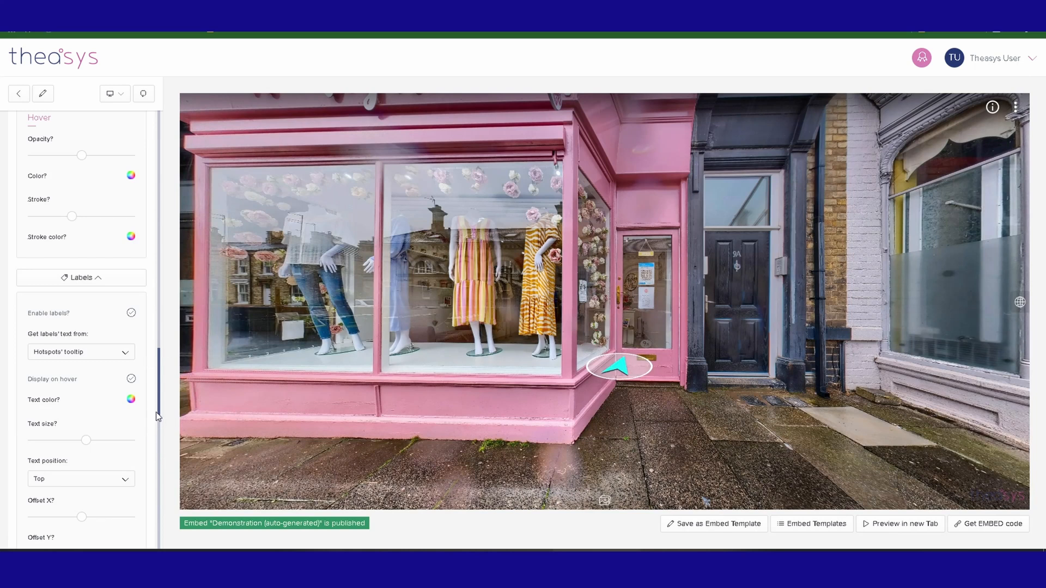
{"action": "left_click_drag", "start_coordinate": [159, 398], "coordinate": [159, 416]}
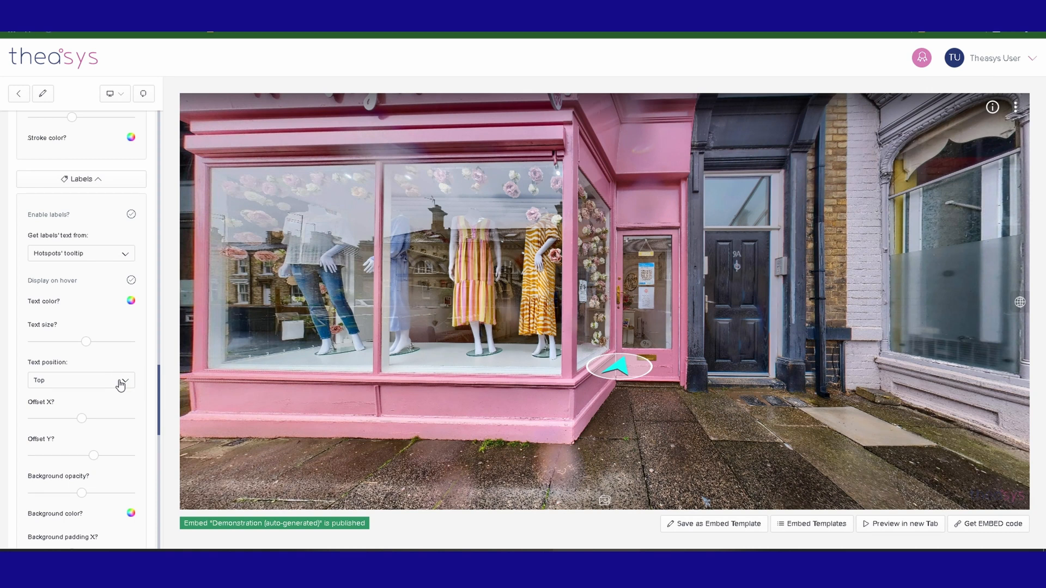
{"action": "left_click", "coordinate": [131, 281]}
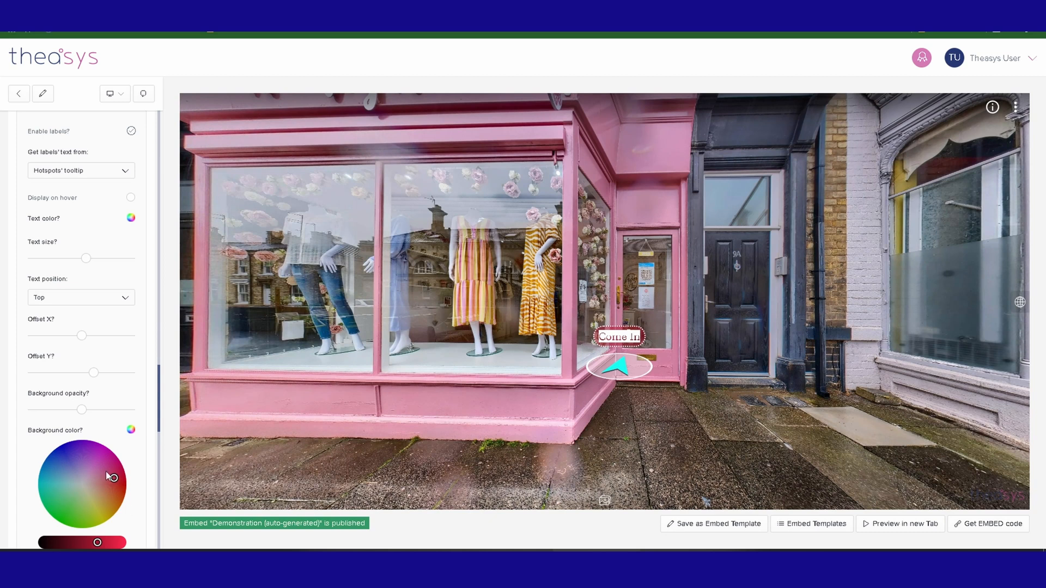
Step: Change the arrow label's background color to grey (#b3ada6)
{"action": "left_click_drag", "start_coordinate": [114, 480], "coordinate": [83, 486]}
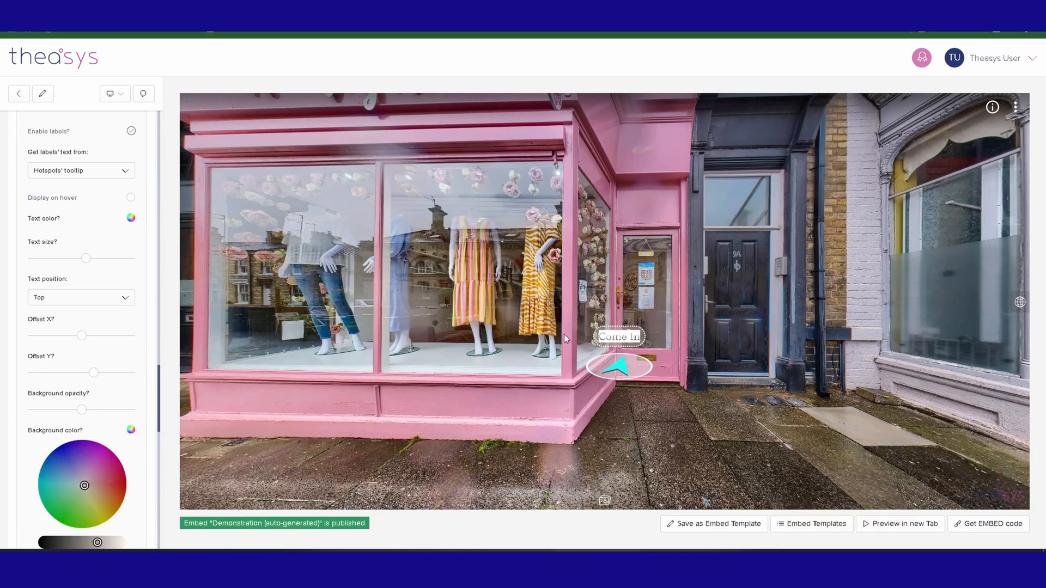
Step: Try the Bottom and Left text positions for the arrow label and return it to Top
{"action": "left_click", "coordinate": [125, 297]}
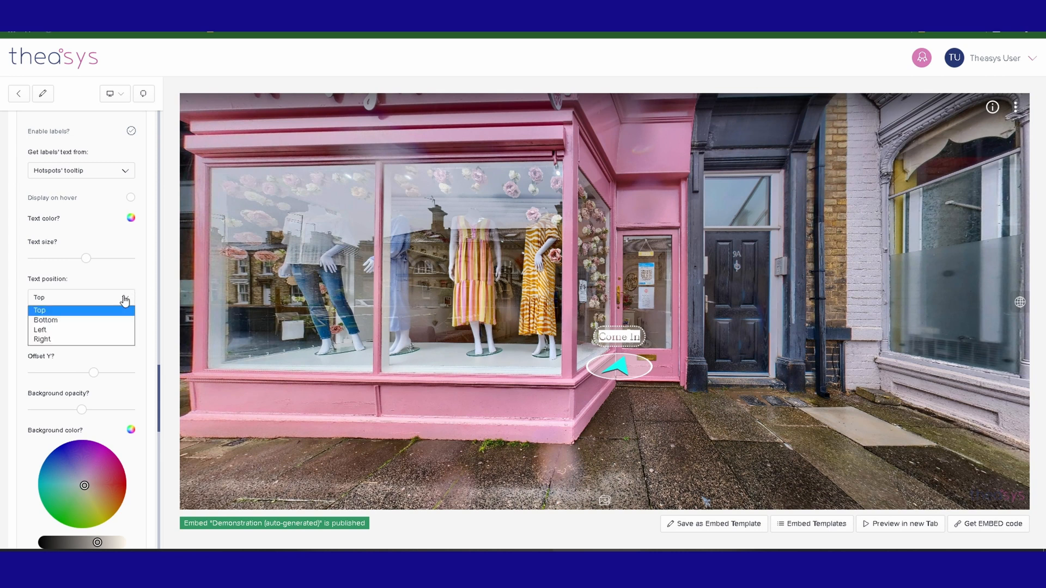
{"action": "left_click", "coordinate": [110, 321]}
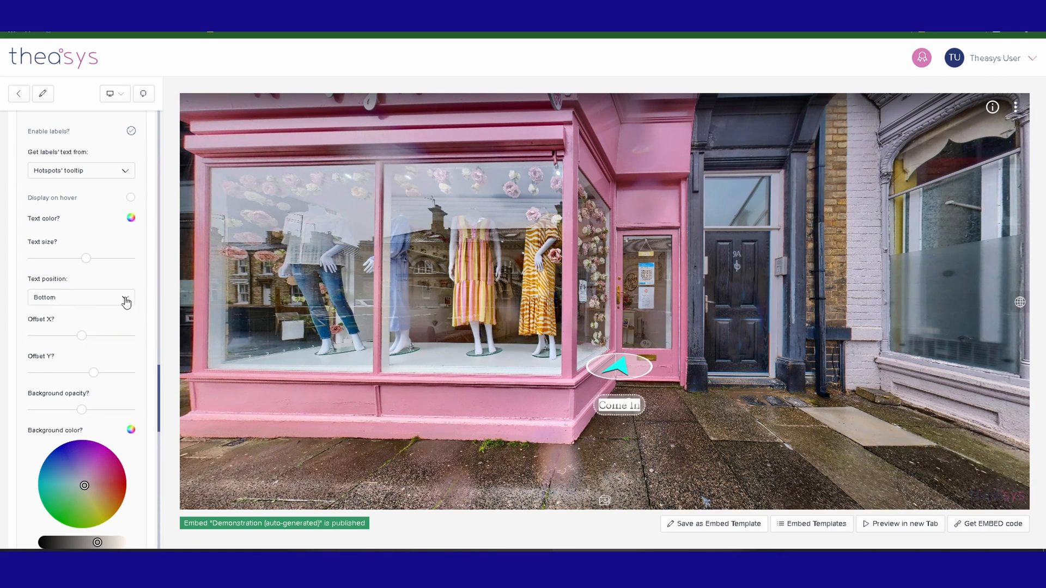
{"action": "left_click", "coordinate": [125, 298]}
{"action": "left_click", "coordinate": [118, 333]}
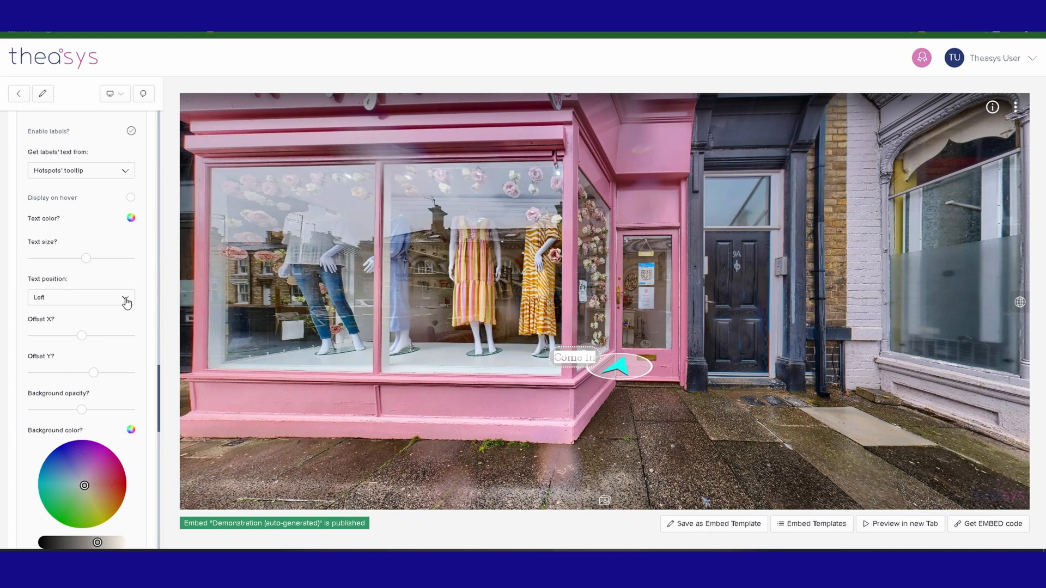
{"action": "left_click", "coordinate": [125, 301]}
{"action": "left_click", "coordinate": [109, 311]}
Step: Reduce the arrow label's text size slightly and set its background border style to Solid
{"action": "mouse_move", "coordinate": [87, 259]}
{"action": "left_mouse_down"}
{"action": "mouse_move", "coordinate": [56, 261]}
{"action": "mouse_move", "coordinate": [132, 260]}
{"action": "mouse_move", "coordinate": [80, 264]}
{"action": "left_mouse_up"}
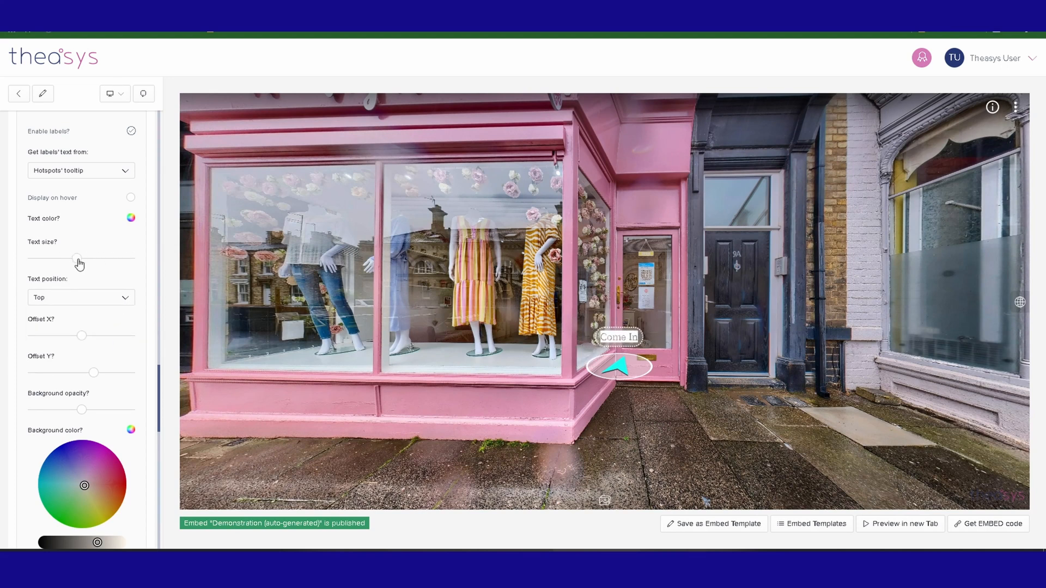
{"action": "left_click_drag", "start_coordinate": [159, 397], "coordinate": [165, 449]}
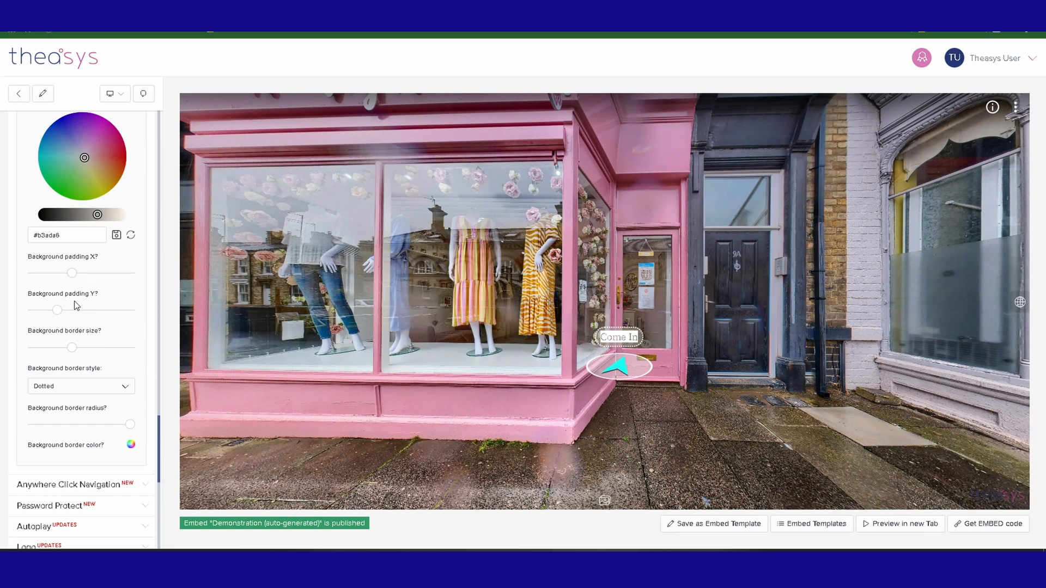
{"action": "left_click", "coordinate": [126, 389]}
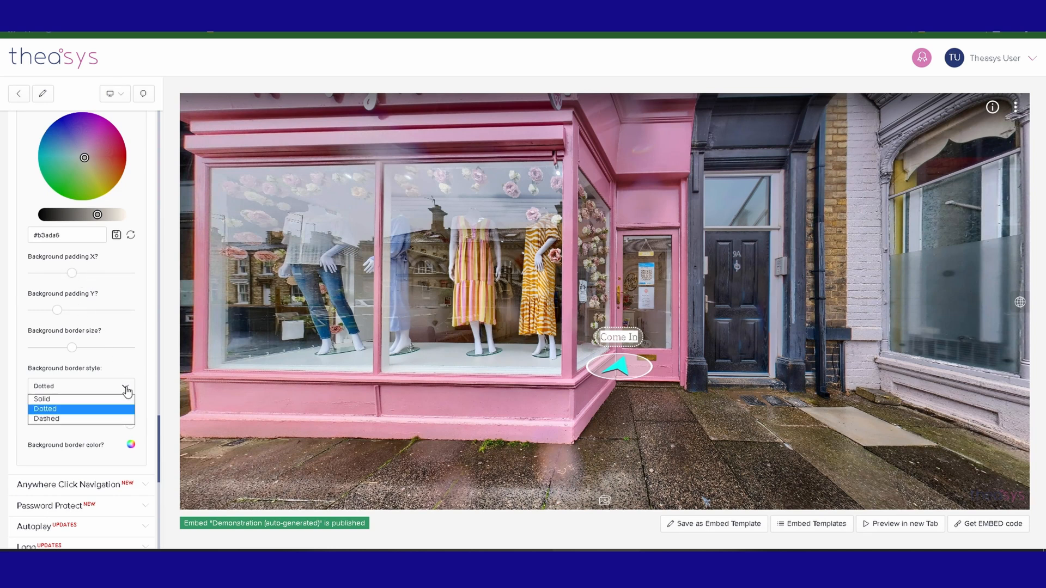
{"action": "left_click", "coordinate": [117, 401]}
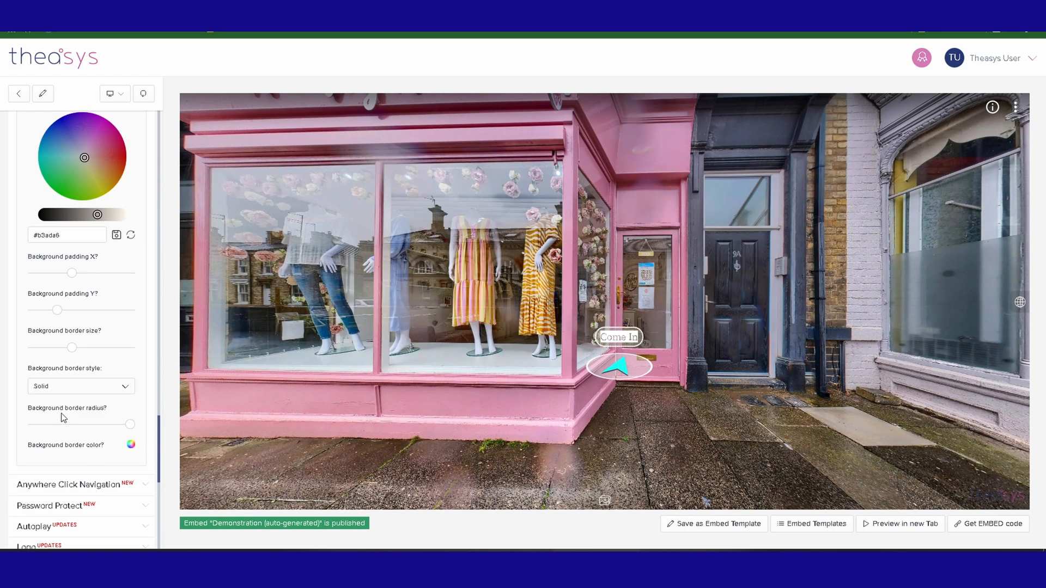
Step: Reduce the arrow label's background border radius and reset the arrow icon's initial color to its default
{"action": "left_click_drag", "start_coordinate": [130, 425], "coordinate": [93, 426]}
{"action": "left_click_drag", "start_coordinate": [159, 428], "coordinate": [165, 148]}
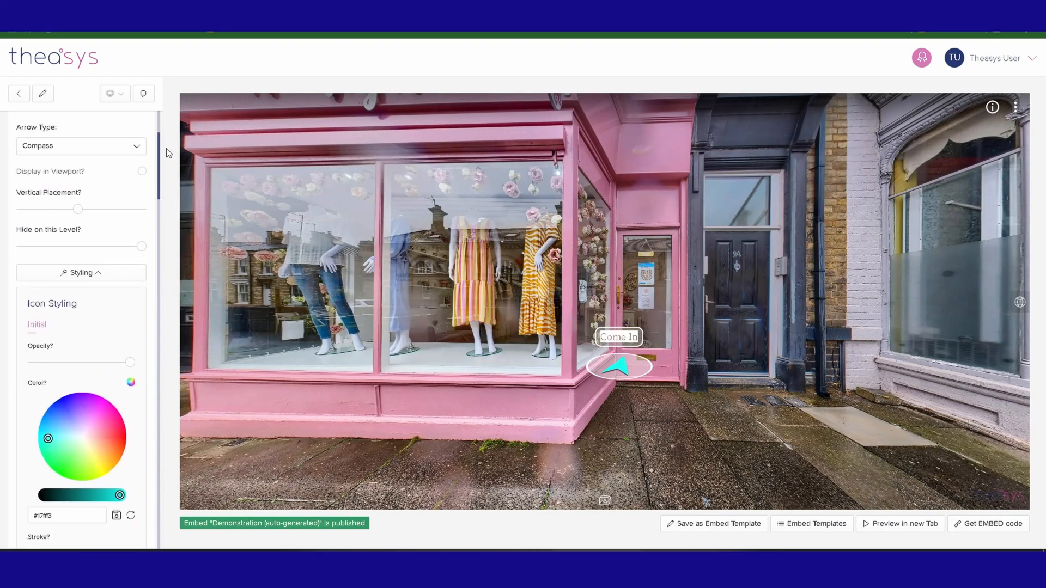
{"action": "left_click", "coordinate": [131, 516]}
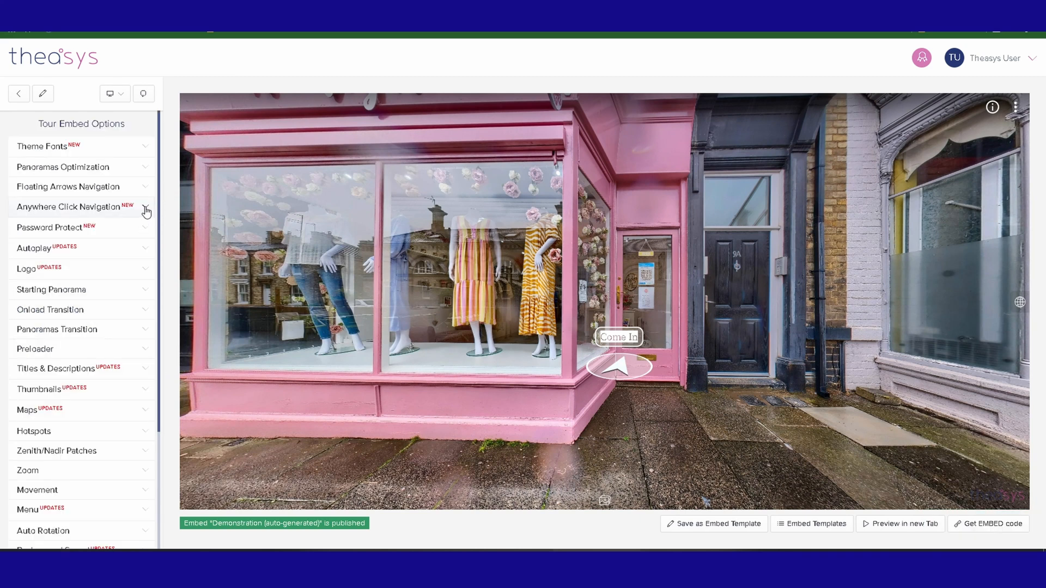
Step: Open the Anywhere Click Navigation options and explore the Six Pier Point example tour with audio declined
{"action": "left_click", "coordinate": [146, 209]}
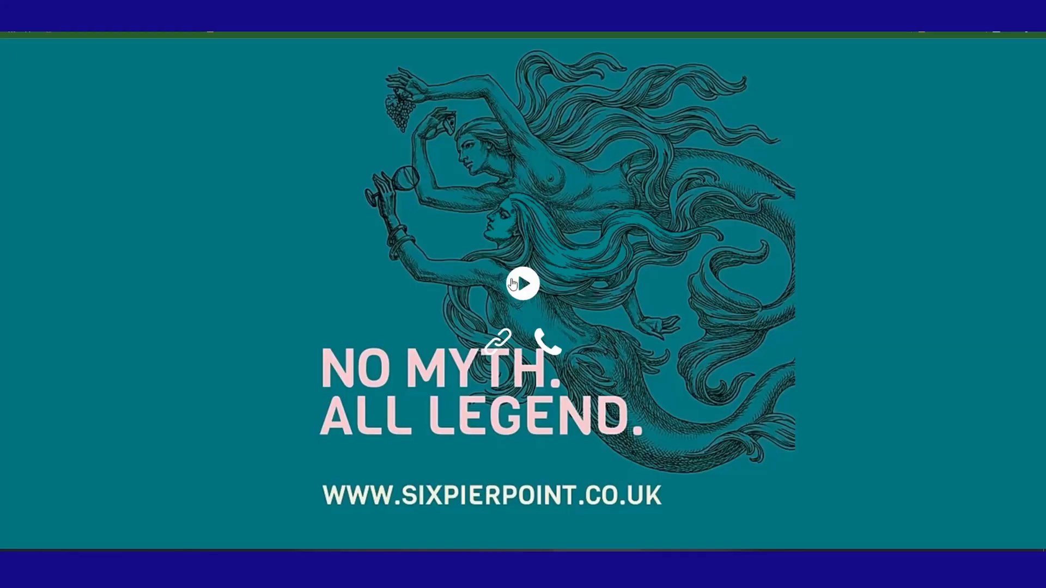
{"action": "left_click", "coordinate": [526, 287]}
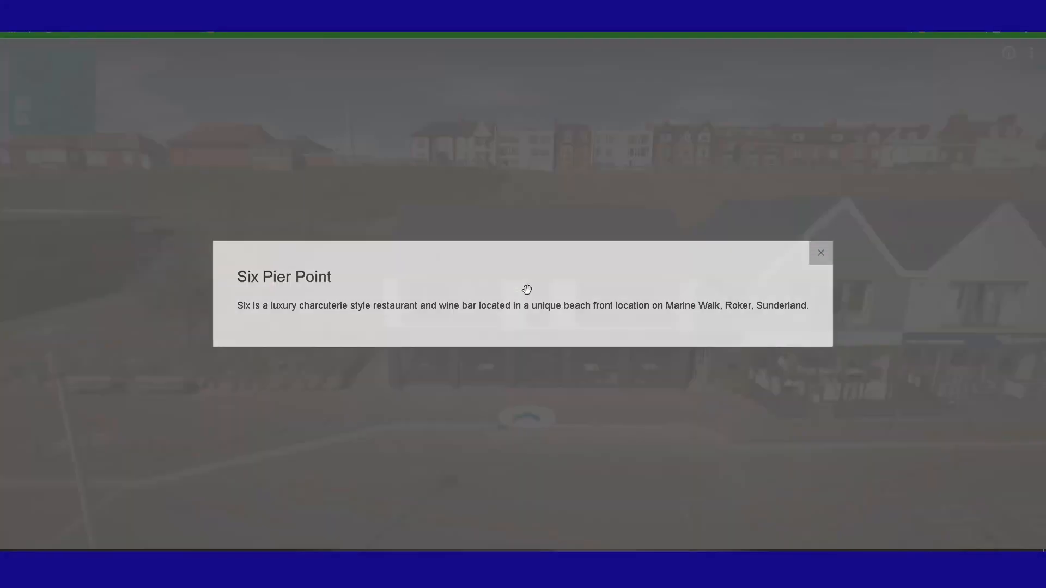
{"action": "left_click", "coordinate": [818, 251]}
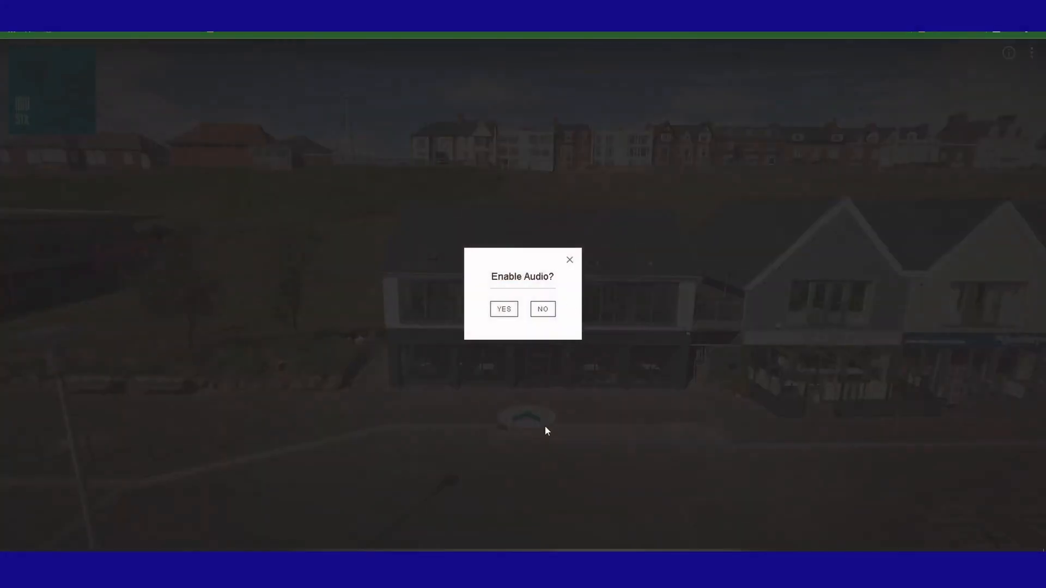
{"action": "left_click", "coordinate": [550, 307]}
{"action": "left_click", "coordinate": [542, 424]}
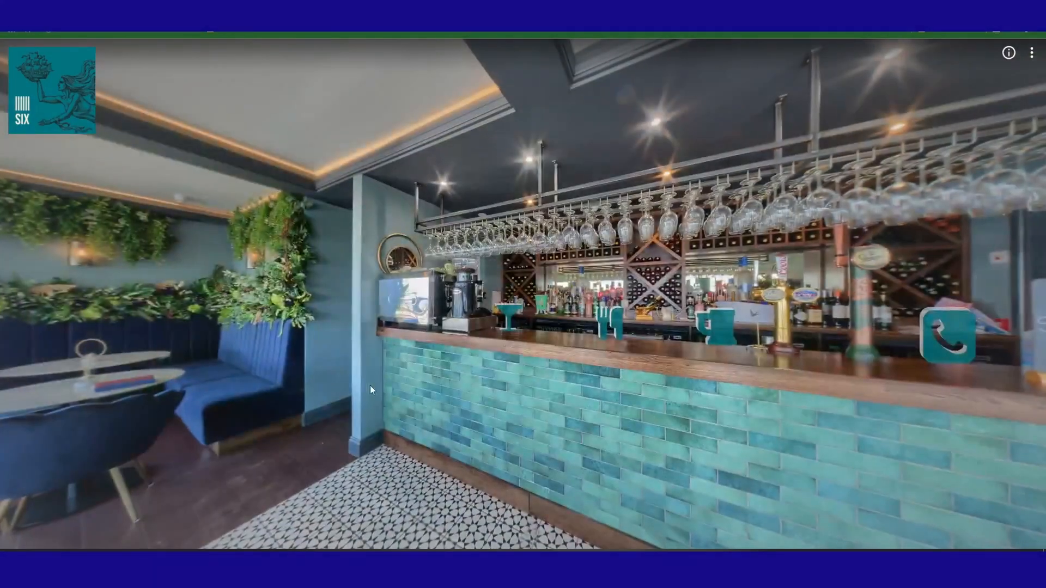
{"action": "left_click", "coordinate": [361, 385]}
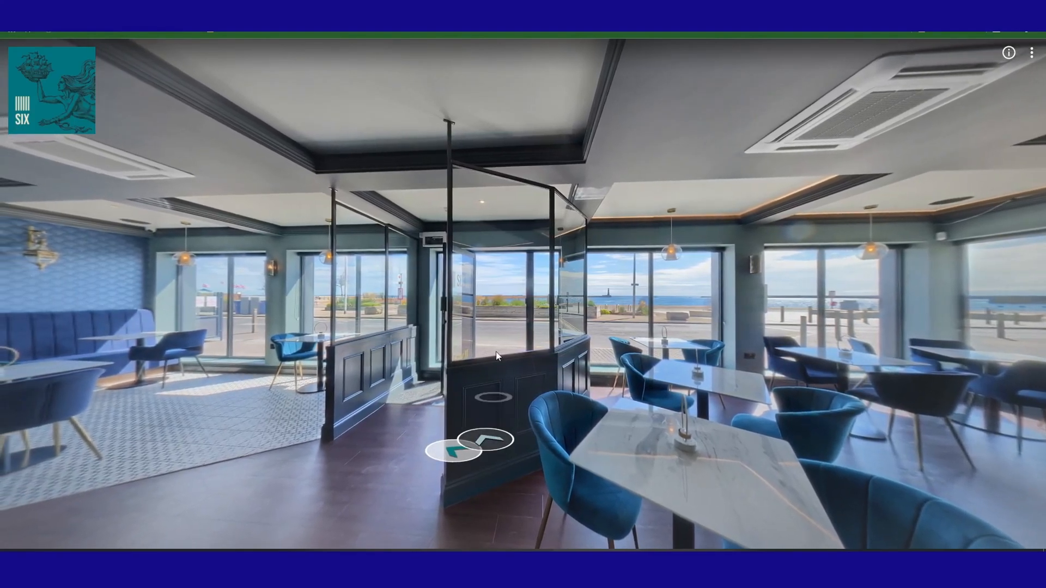
{"action": "left_click_drag", "start_coordinate": [495, 334], "coordinate": [459, 334]}
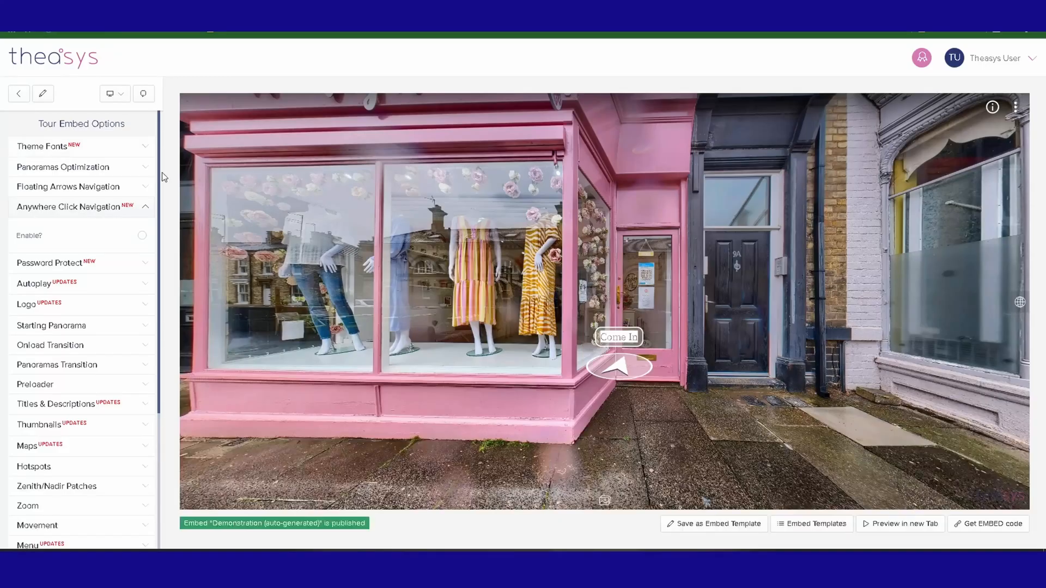
Step: Enable Anywhere Click Navigation and set its icon type to Rocket
{"action": "left_click", "coordinate": [142, 237]}
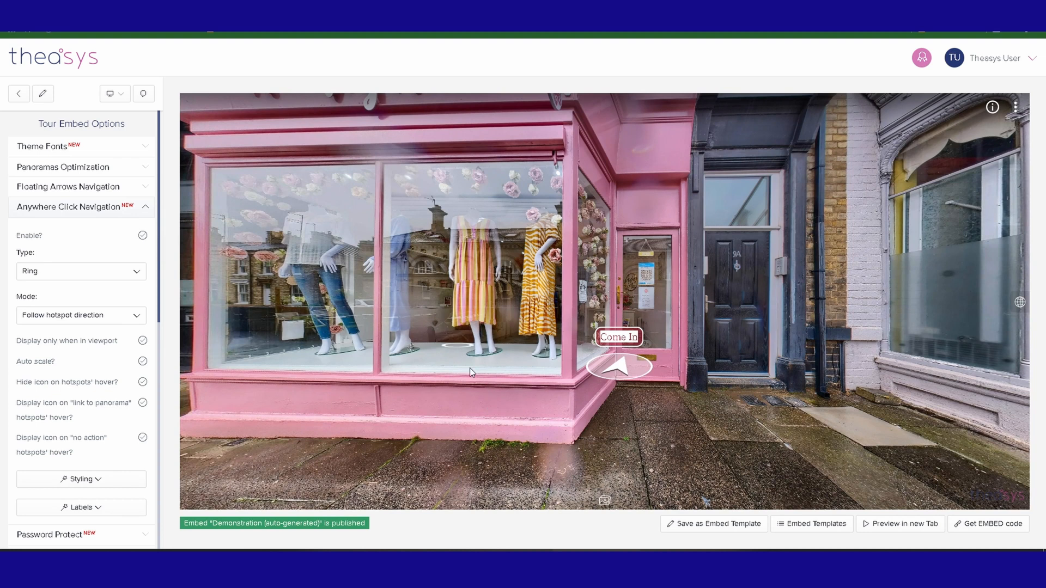
{"action": "left_click", "coordinate": [133, 272]}
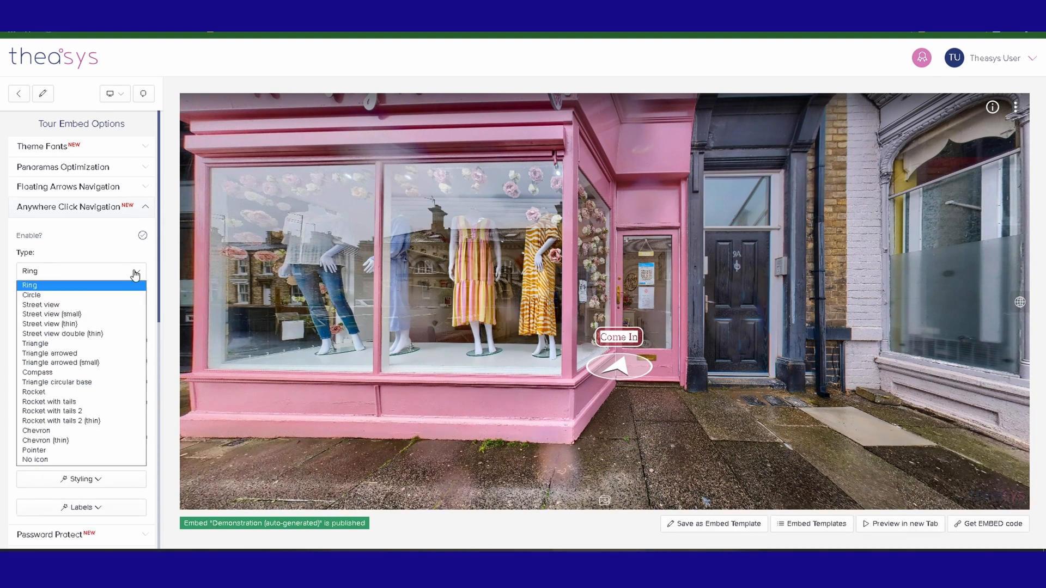
{"action": "left_click", "coordinate": [125, 323]}
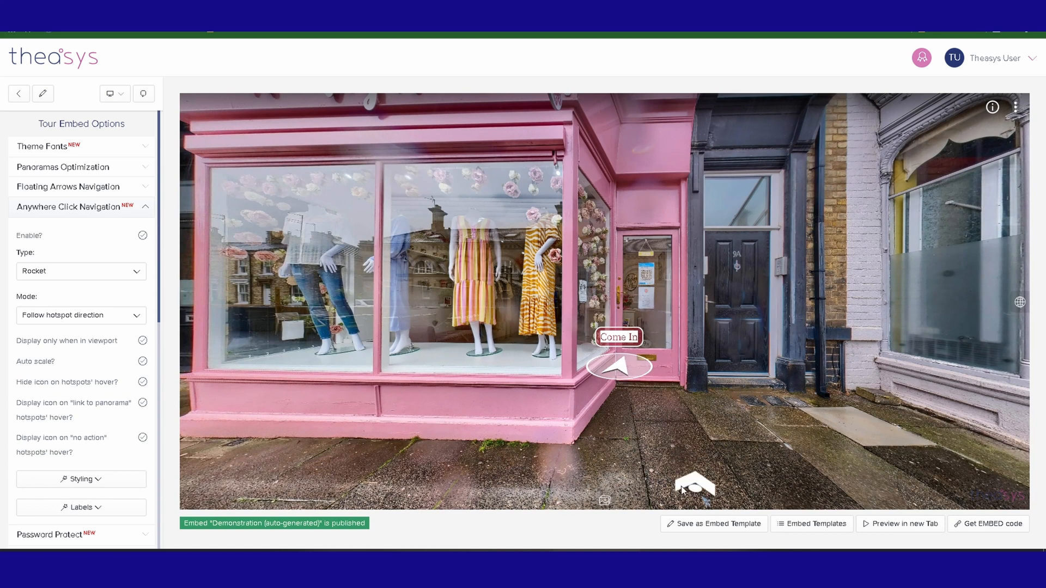
Step: Try the Follow hotspot position mode and disabling icon hiding on hotspot hover, restoring Follow hotspot direction and the hiding option
{"action": "left_click", "coordinate": [81, 321]}
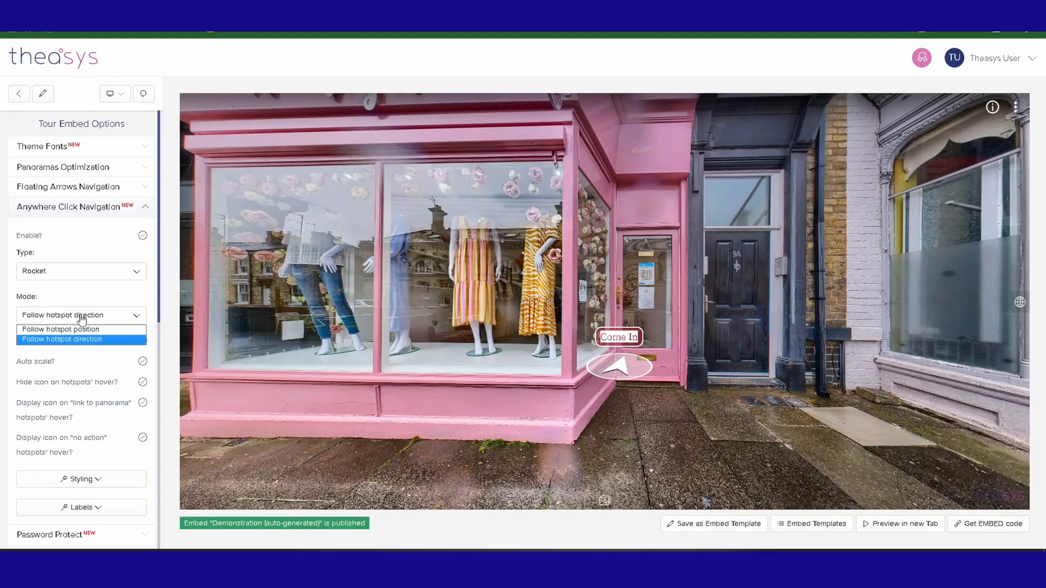
{"action": "left_click", "coordinate": [82, 334]}
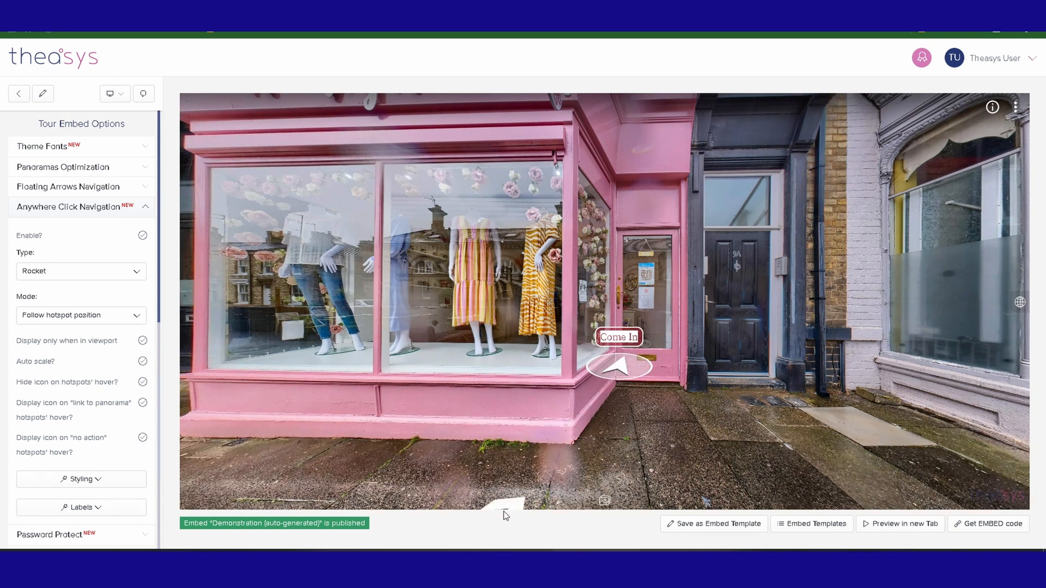
{"action": "left_click", "coordinate": [102, 318]}
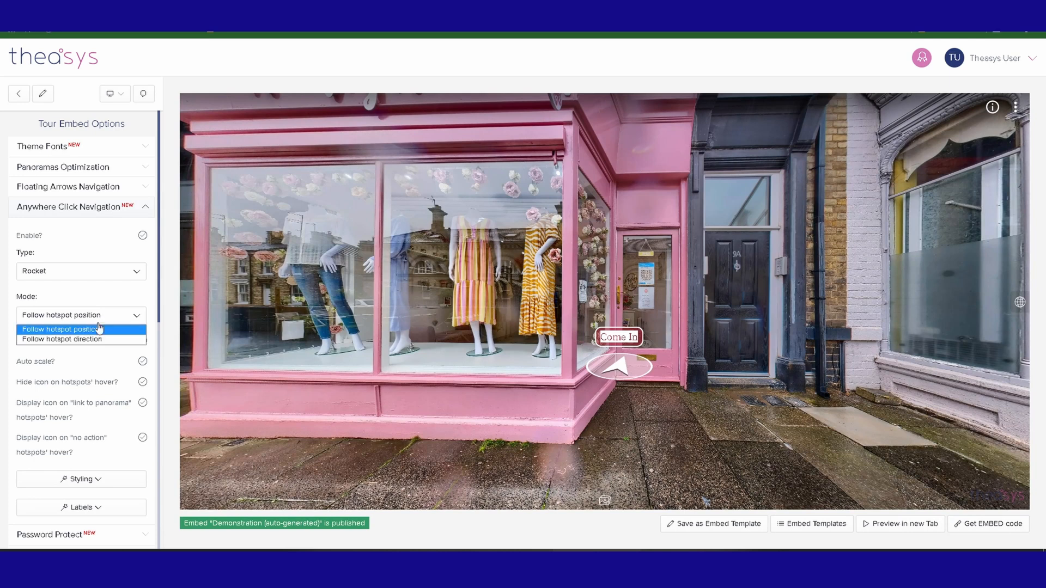
{"action": "left_click", "coordinate": [98, 341]}
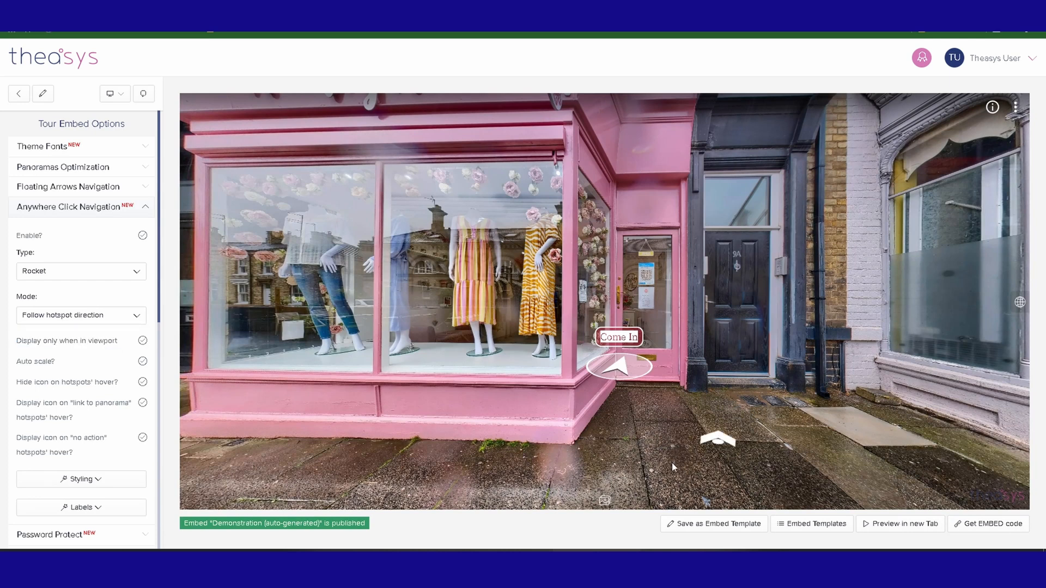
{"action": "left_click", "coordinate": [143, 382]}
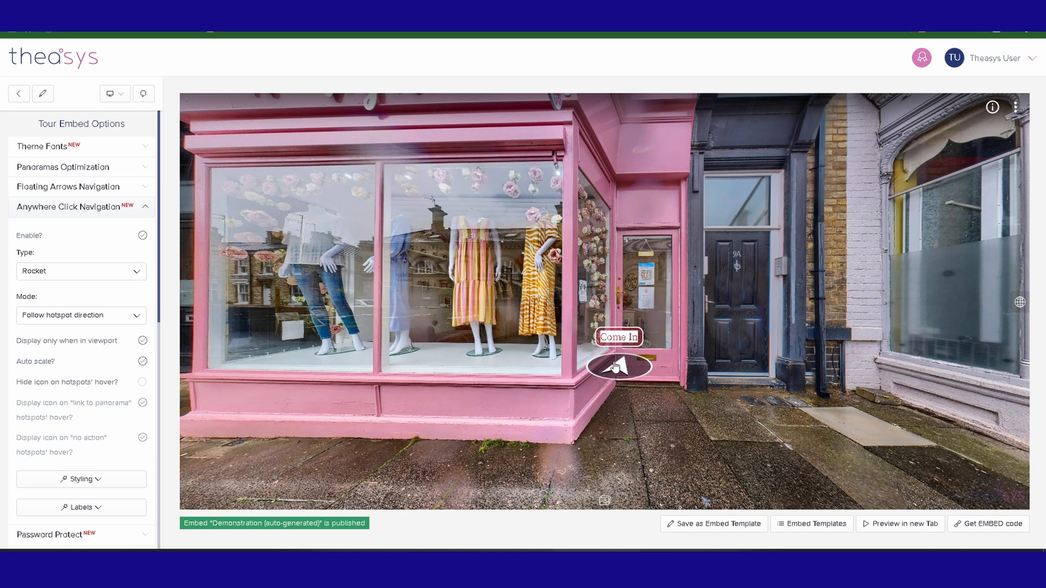
{"action": "left_click", "coordinate": [142, 382]}
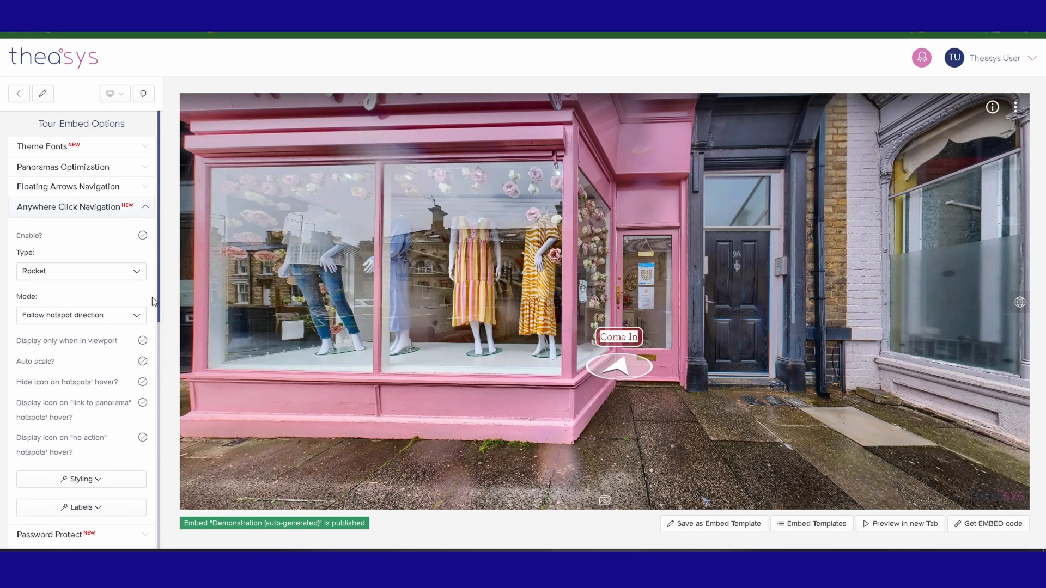
Step: Try a lower opacity and a different color for the click navigation icon, returning the opacity to full
{"action": "scroll", "coordinate": [158, 296], "scroll_direction": "down", "scroll_amount": 1}
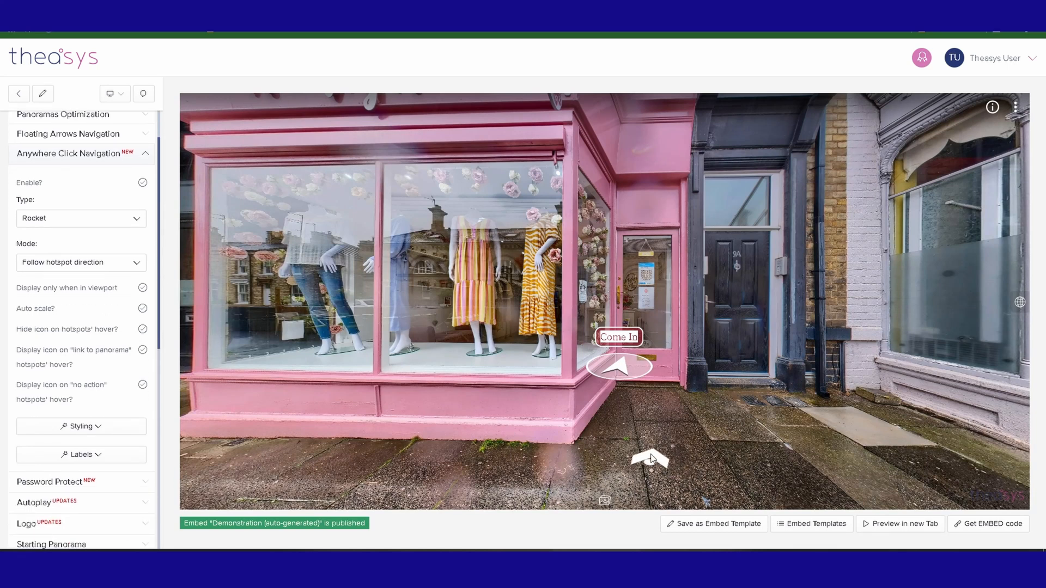
{"action": "left_click", "coordinate": [71, 427]}
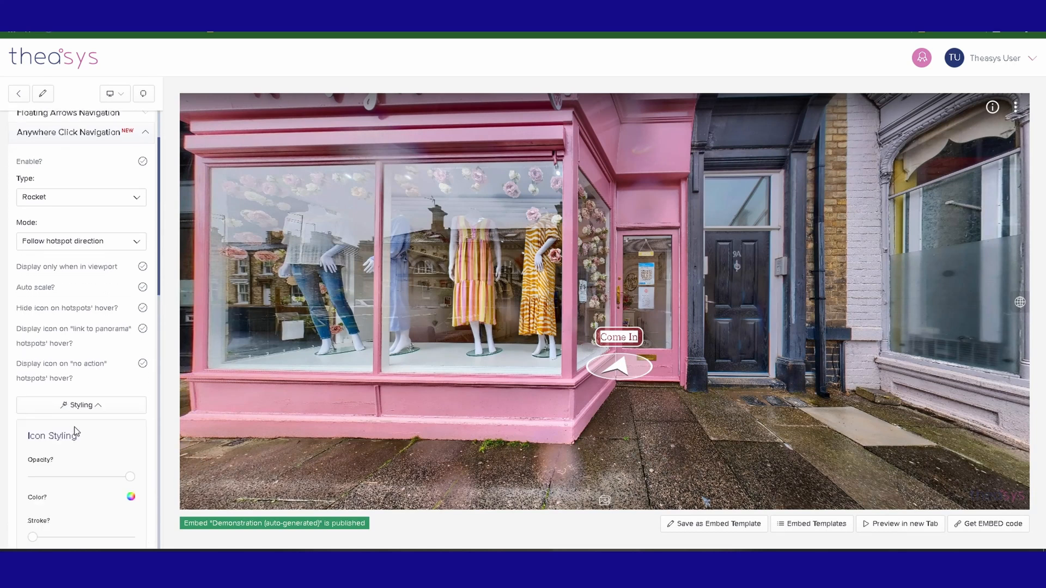
{"action": "left_click_drag", "start_coordinate": [131, 478], "coordinate": [66, 475]}
{"action": "left_click_drag", "start_coordinate": [39, 478], "coordinate": [131, 479]}
{"action": "left_click", "coordinate": [131, 496]}
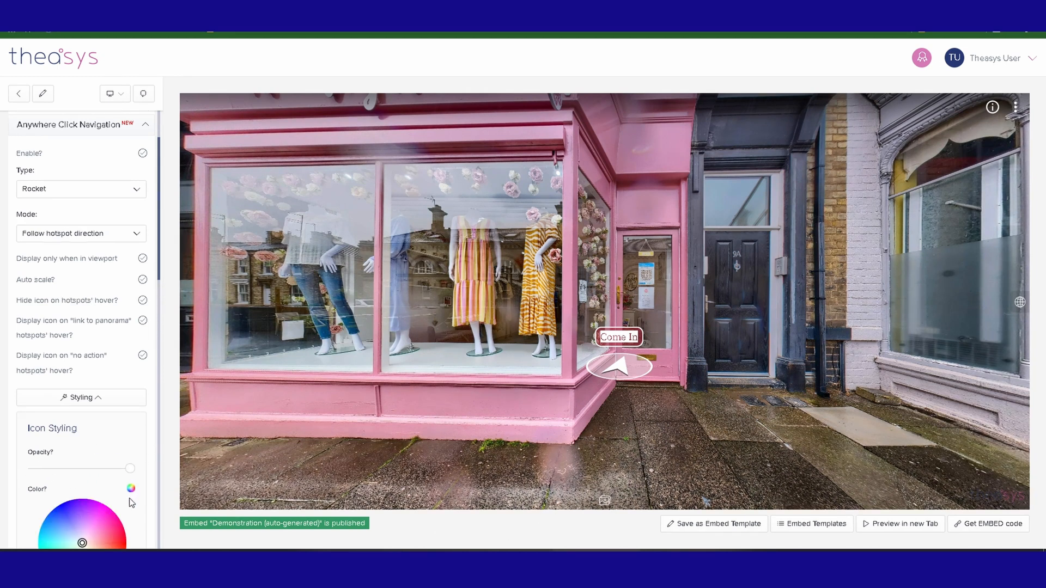
{"action": "left_click_drag", "start_coordinate": [83, 543], "coordinate": [111, 519]}
Step: Try enabling labels for the click navigation icon, check them in the restarted preview, and switch them off again
{"action": "left_click_drag", "start_coordinate": [159, 199], "coordinate": [172, 371]}
{"action": "left_click", "coordinate": [94, 358]}
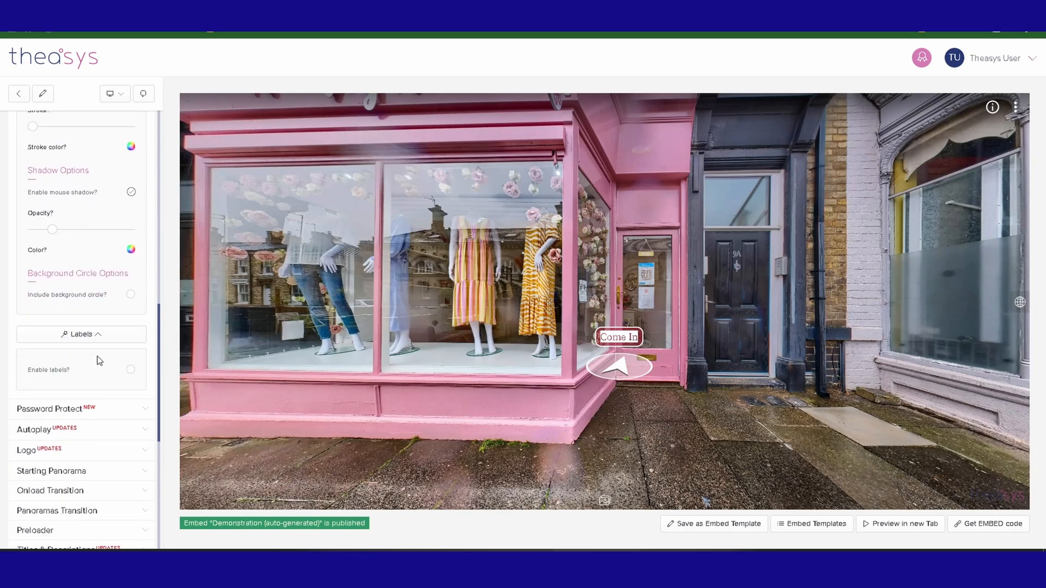
{"action": "left_click", "coordinate": [132, 370]}
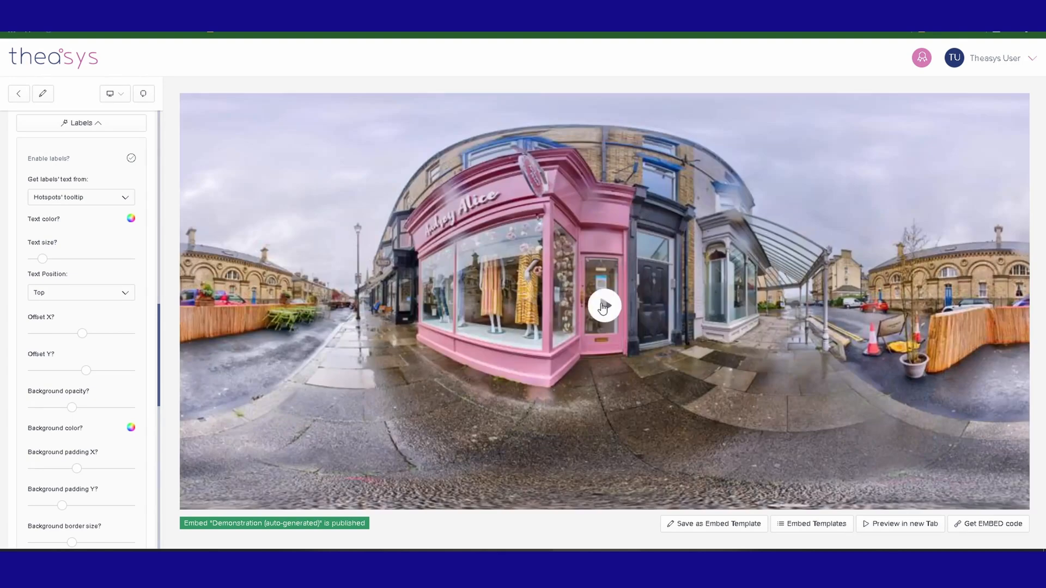
{"action": "left_click", "coordinate": [604, 305]}
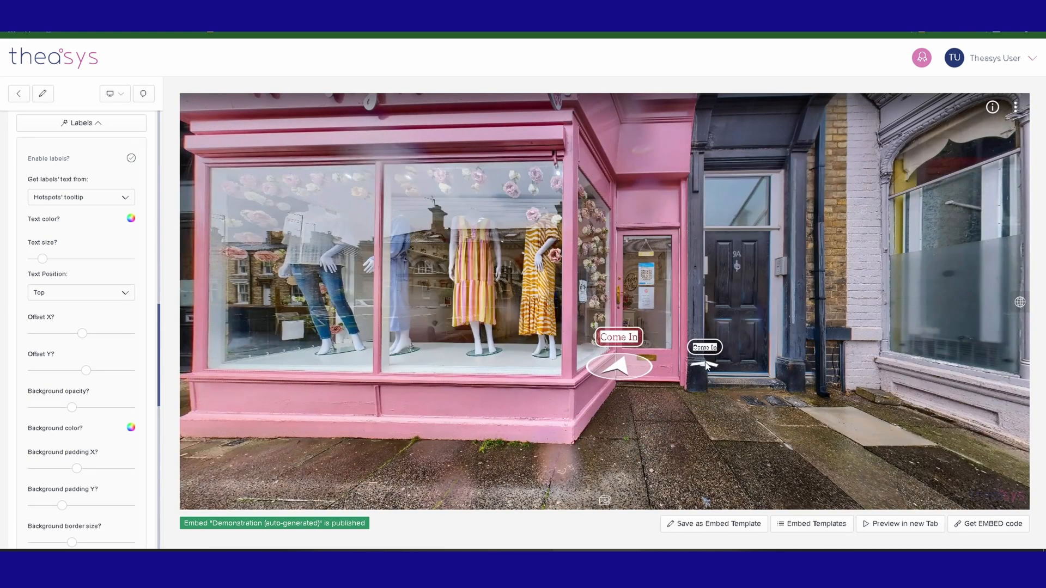
{"action": "left_click", "coordinate": [132, 159]}
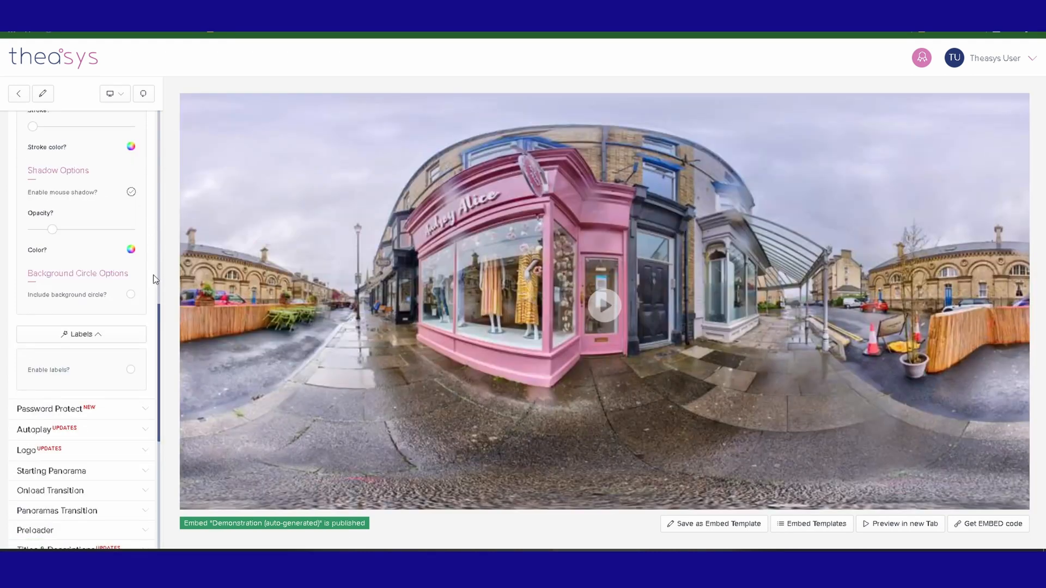
Step: Open the tour's password protection settings from the embed options, try enabling protection, and return to the embed options
{"action": "scroll", "coordinate": [157, 381], "scroll_direction": "down", "scroll_amount": 2}
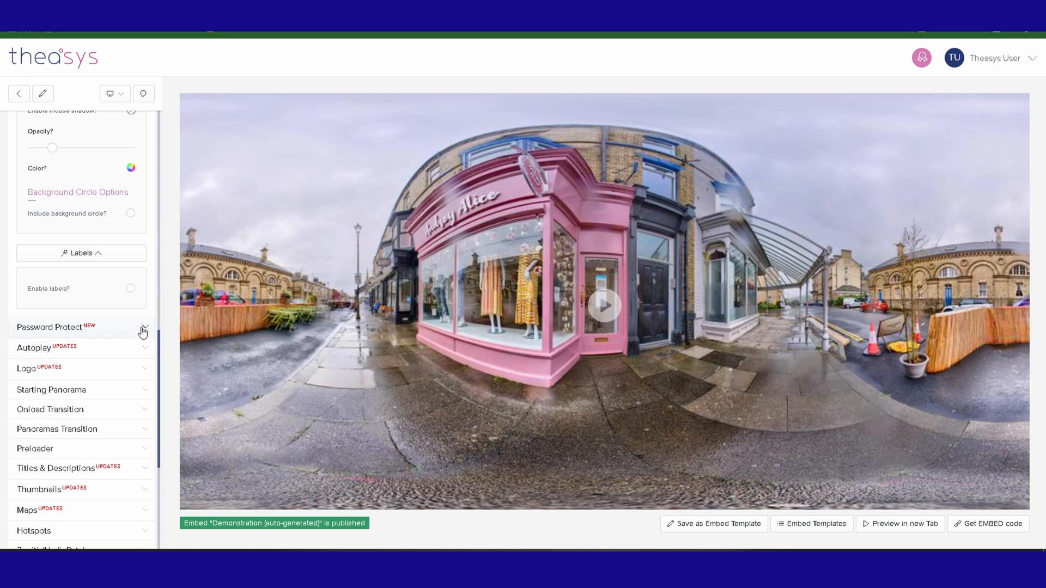
{"action": "scroll", "coordinate": [142, 333], "scroll_direction": "down", "scroll_amount": 6}
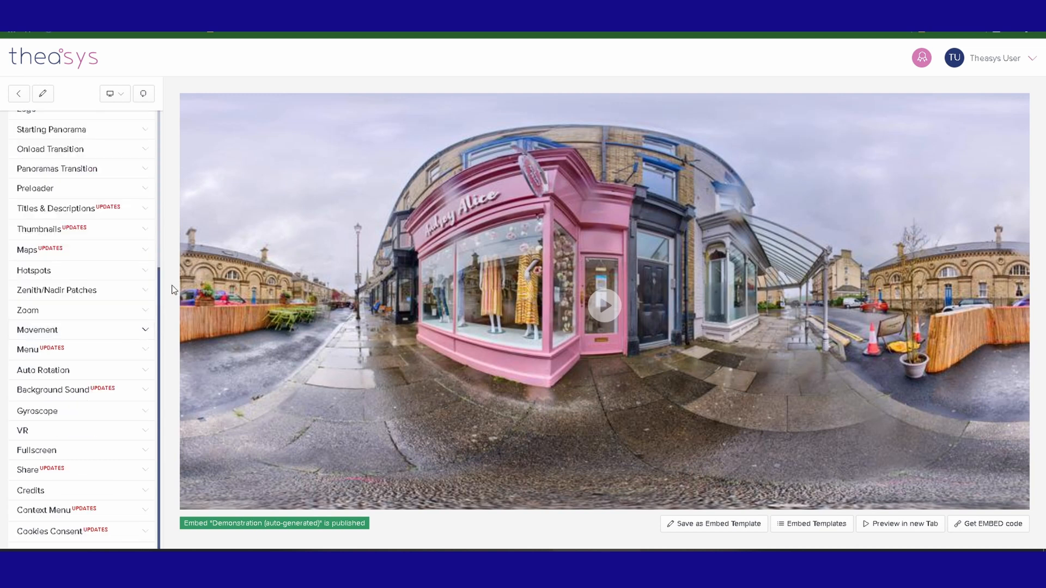
{"action": "left_click_drag", "start_coordinate": [158, 285], "coordinate": [170, 178]}
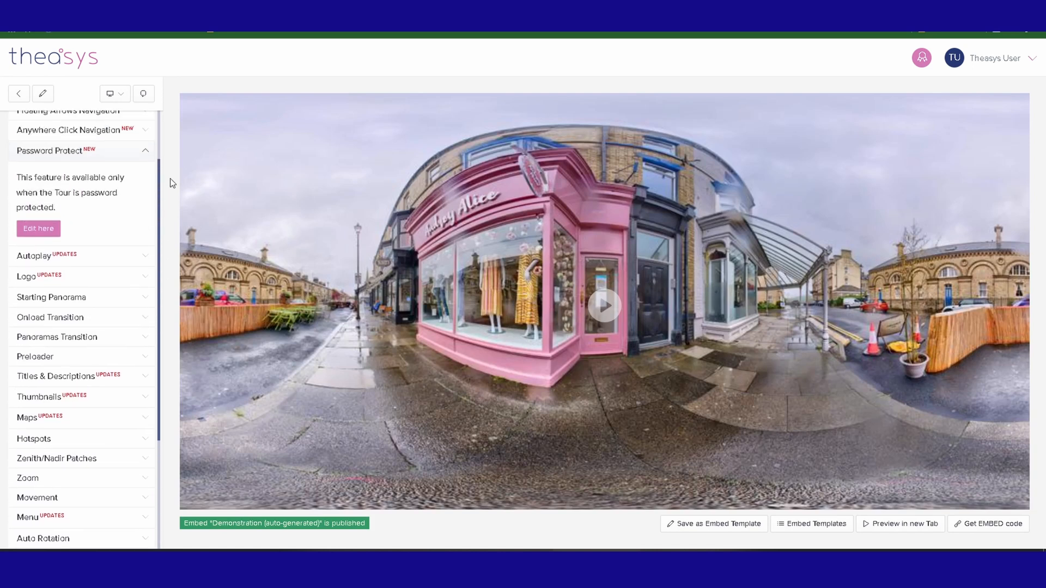
{"action": "left_click", "coordinate": [34, 229]}
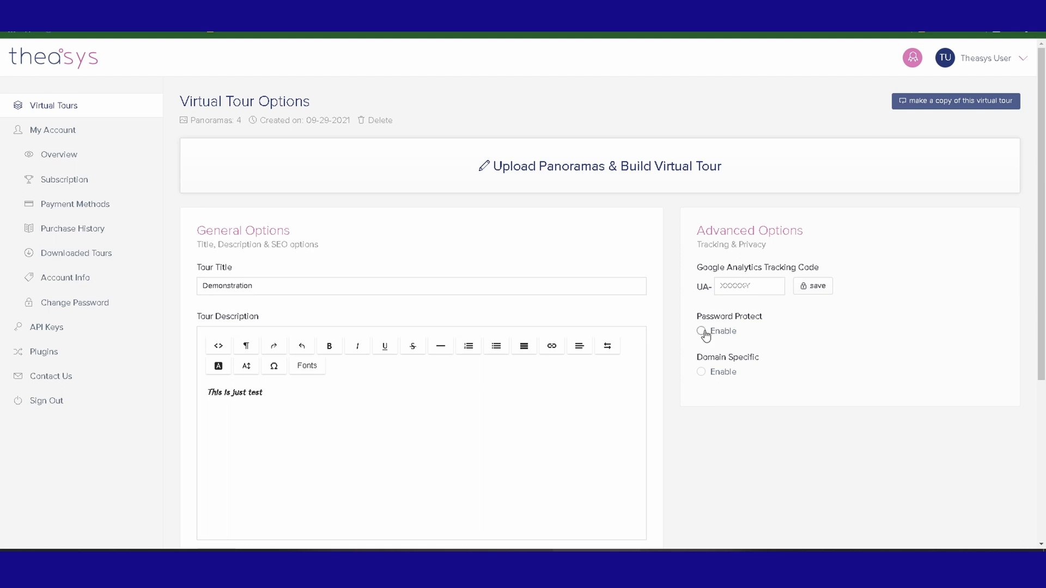
{"action": "left_click", "coordinate": [704, 333]}
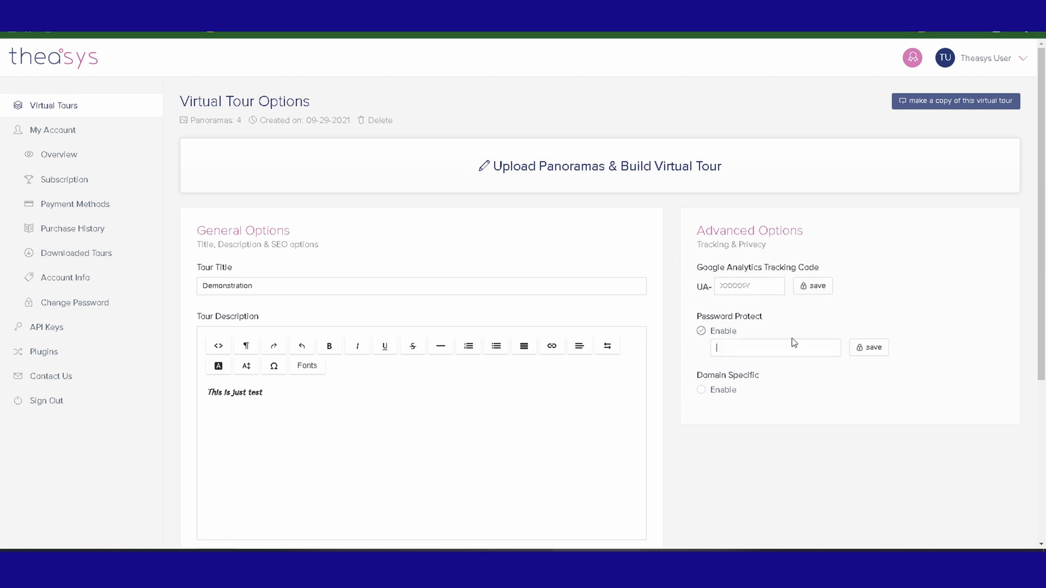
{"action": "left_click", "coordinate": [12, 28]}
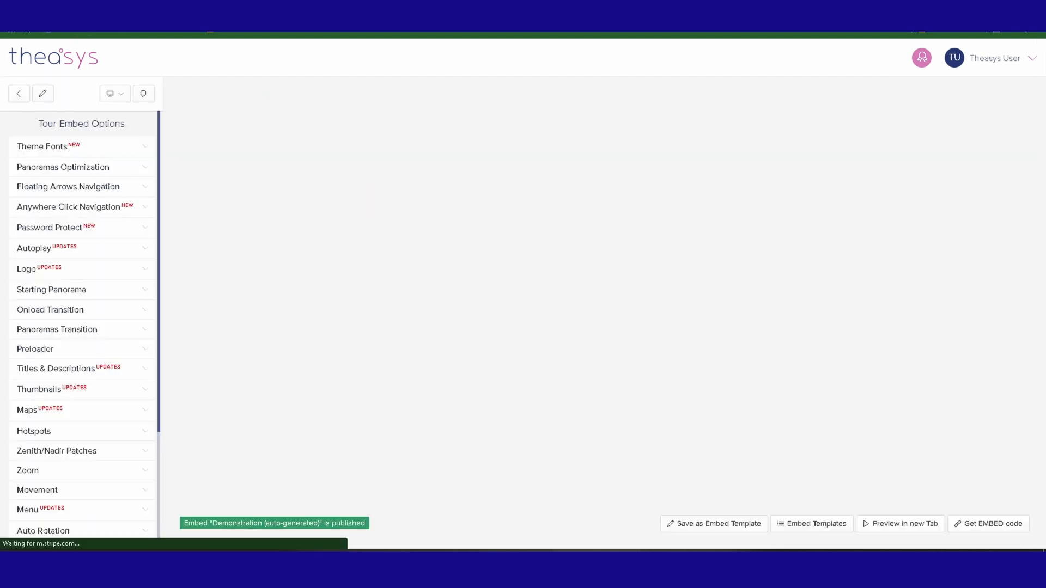
Step: Open the Autoplay options, reload the preview, try enabling autoplay, and switch it off again
{"action": "left_click", "coordinate": [144, 248]}
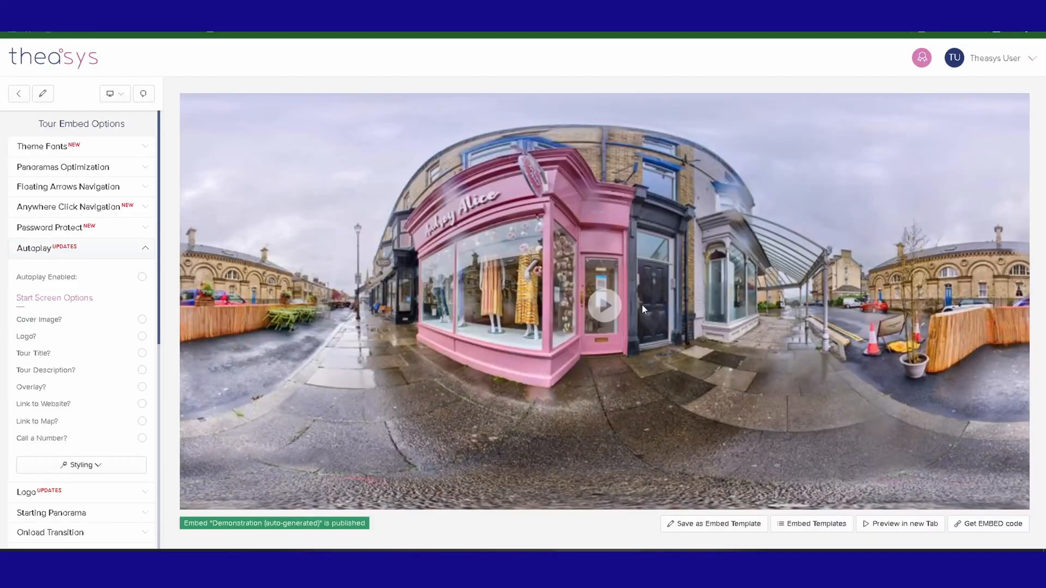
{"action": "left_click", "coordinate": [143, 94]}
{"action": "left_click", "coordinate": [142, 278]}
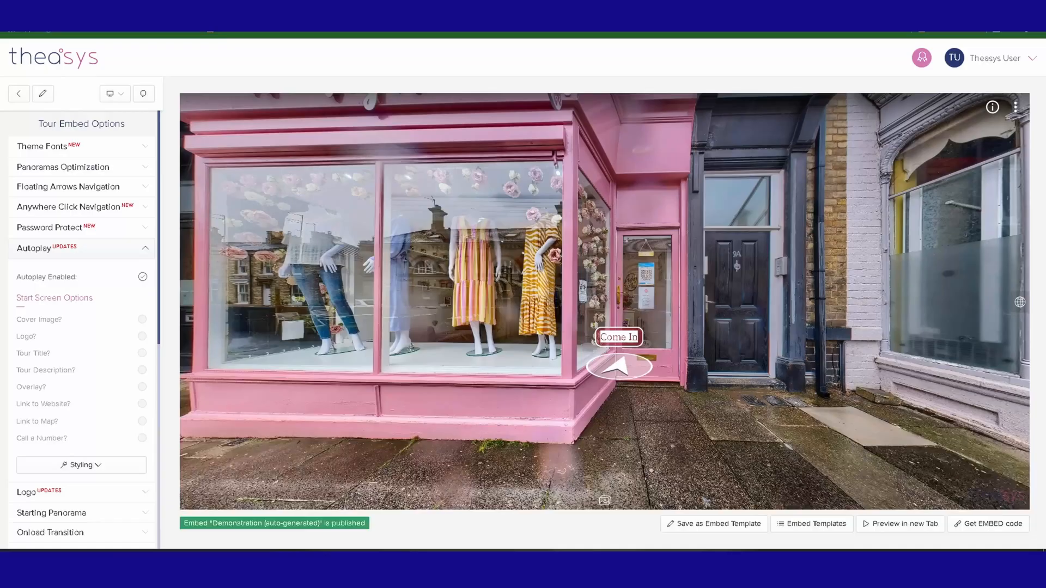
{"action": "left_click", "coordinate": [142, 278]}
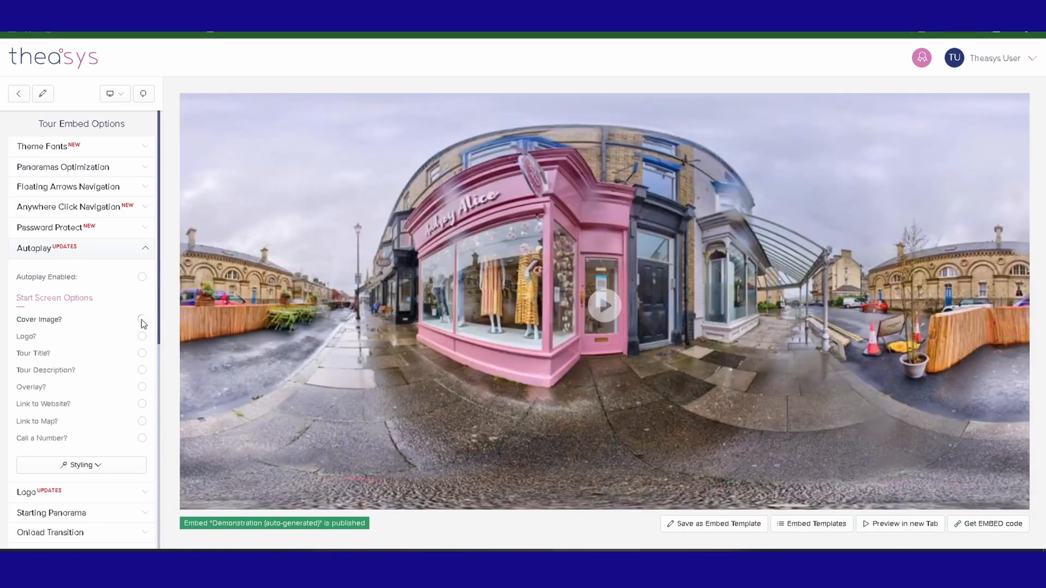
Step: Enable the start screen's cover image and upload Theasys Thumbnail (7).png for it
{"action": "left_click", "coordinate": [143, 320]}
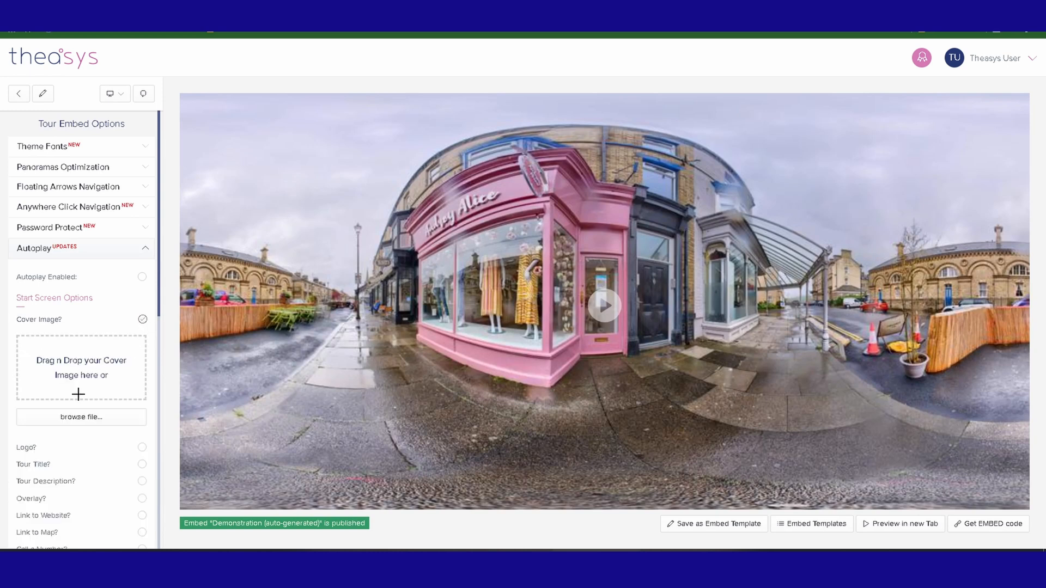
{"action": "left_click", "coordinate": [86, 420]}
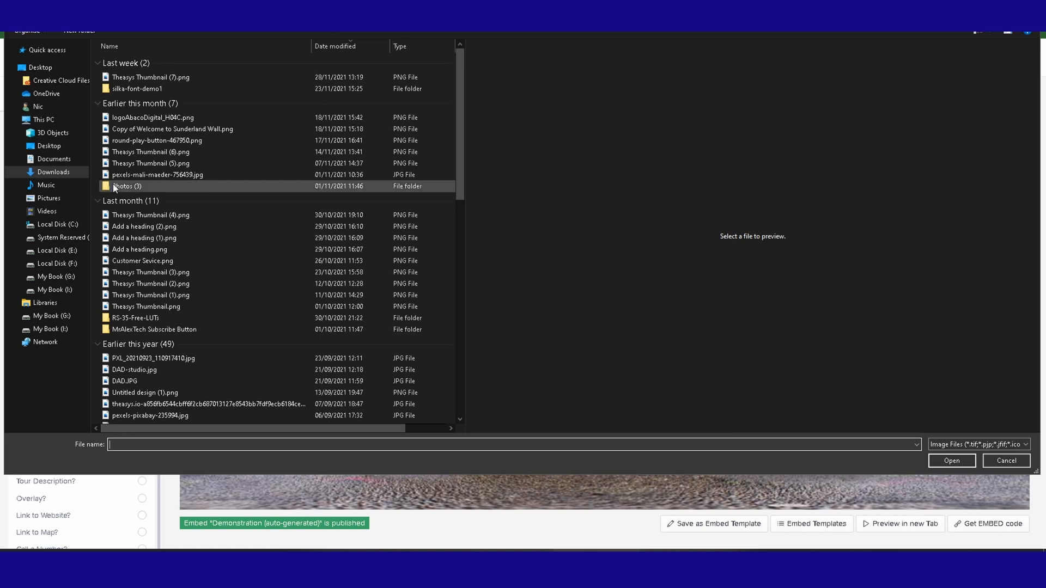
{"action": "left_click", "coordinate": [145, 78]}
{"action": "left_click", "coordinate": [951, 461]}
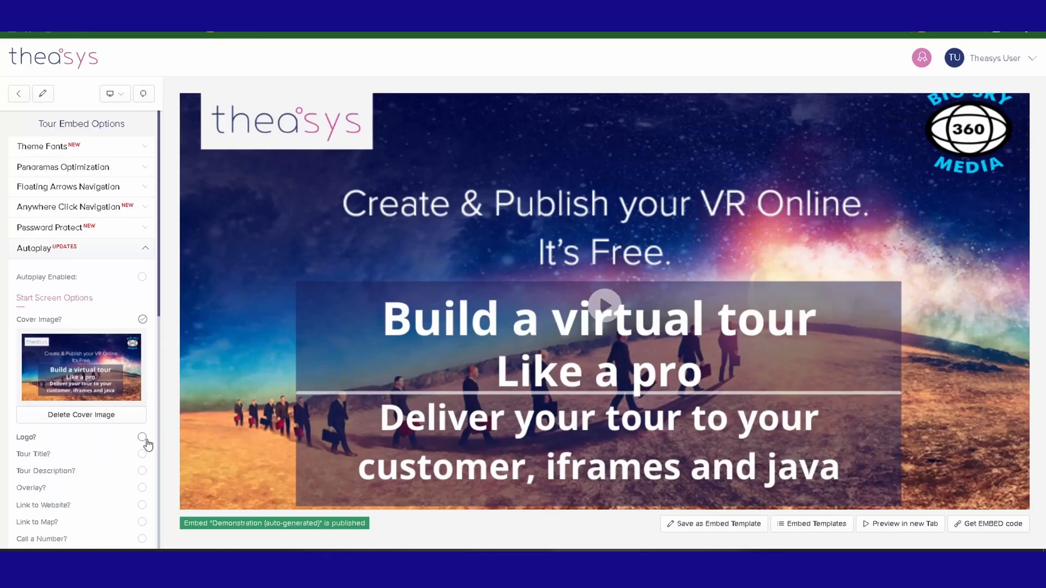
Step: Try logoAbacoDigital_H04C.png as the start screen logo and switch the logo off again
{"action": "left_click", "coordinate": [139, 438]}
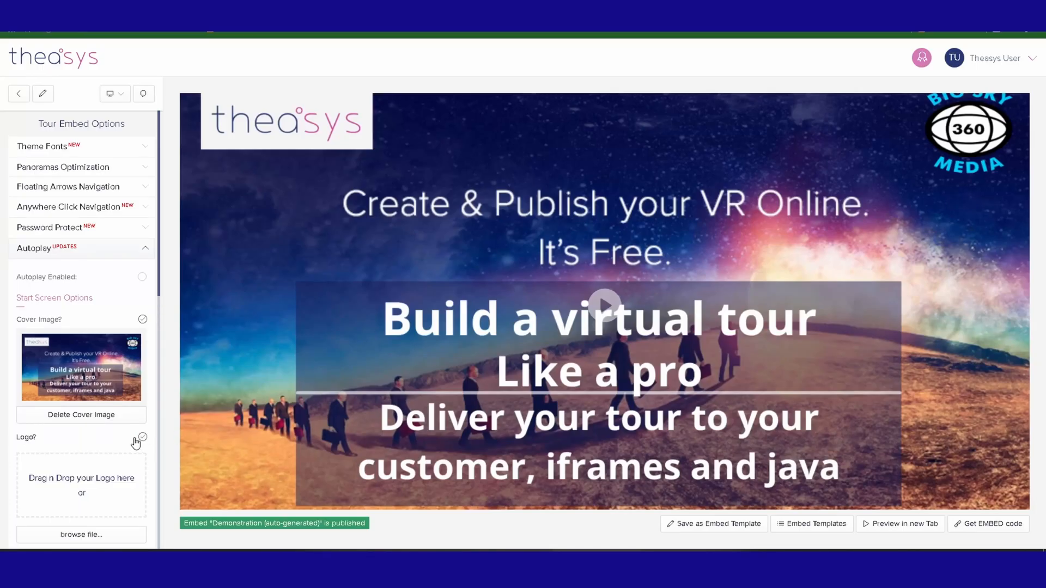
{"action": "left_click", "coordinate": [71, 535]}
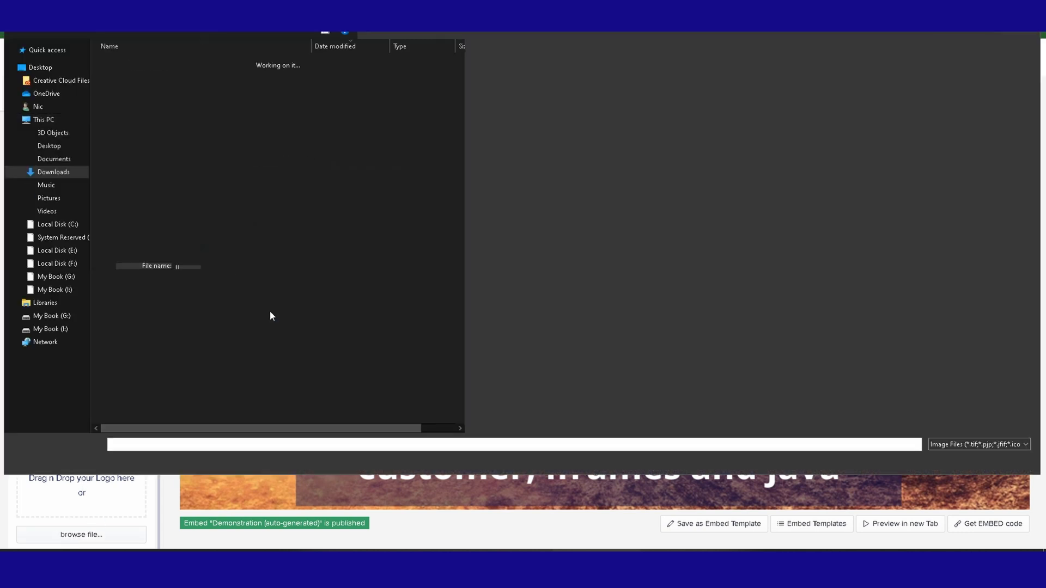
{"action": "left_click", "coordinate": [207, 117]}
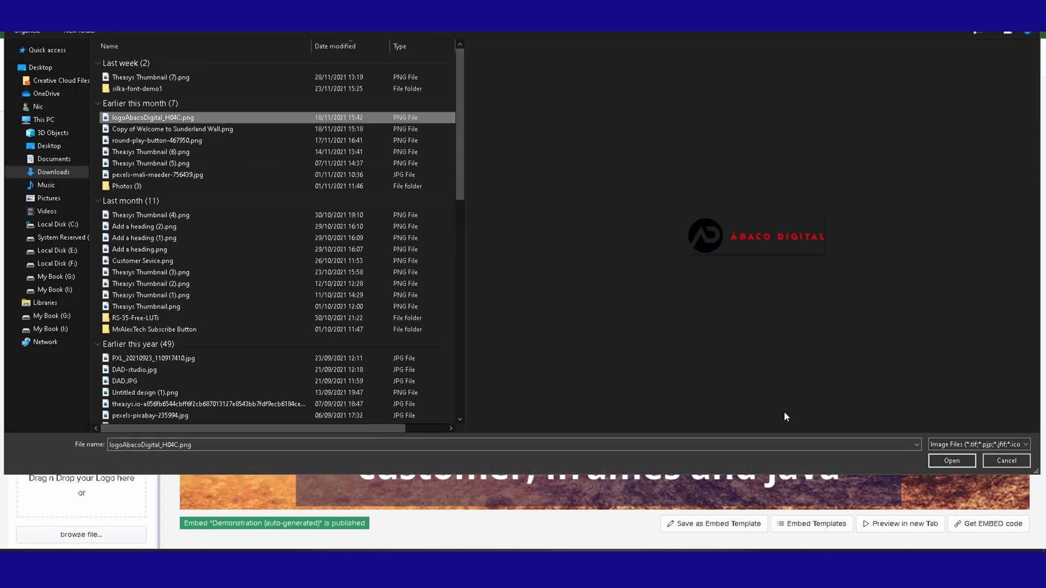
{"action": "left_click", "coordinate": [948, 460]}
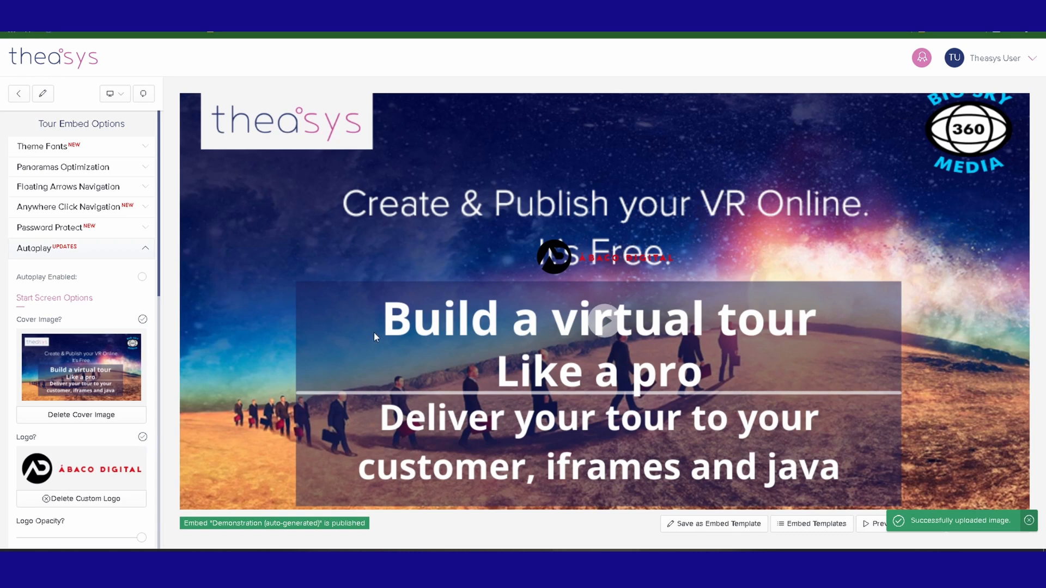
{"action": "left_click", "coordinate": [142, 436]}
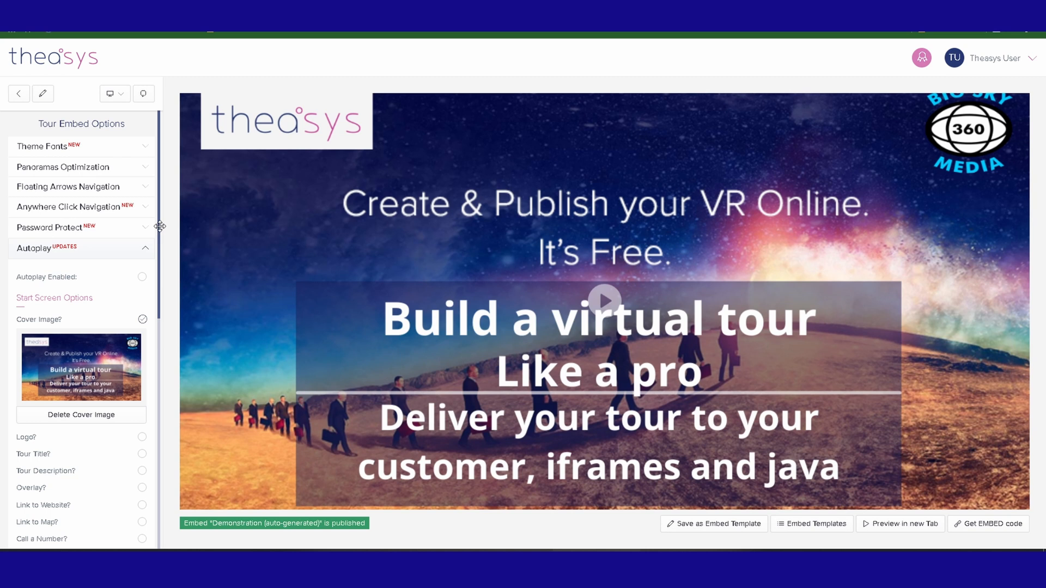
Step: Show the tour title and tour description on the start screen over a dark overlay
{"action": "scroll", "coordinate": [161, 243], "scroll_direction": "down", "scroll_amount": 2}
{"action": "scroll", "coordinate": [161, 243], "scroll_direction": "down", "scroll_amount": 5}
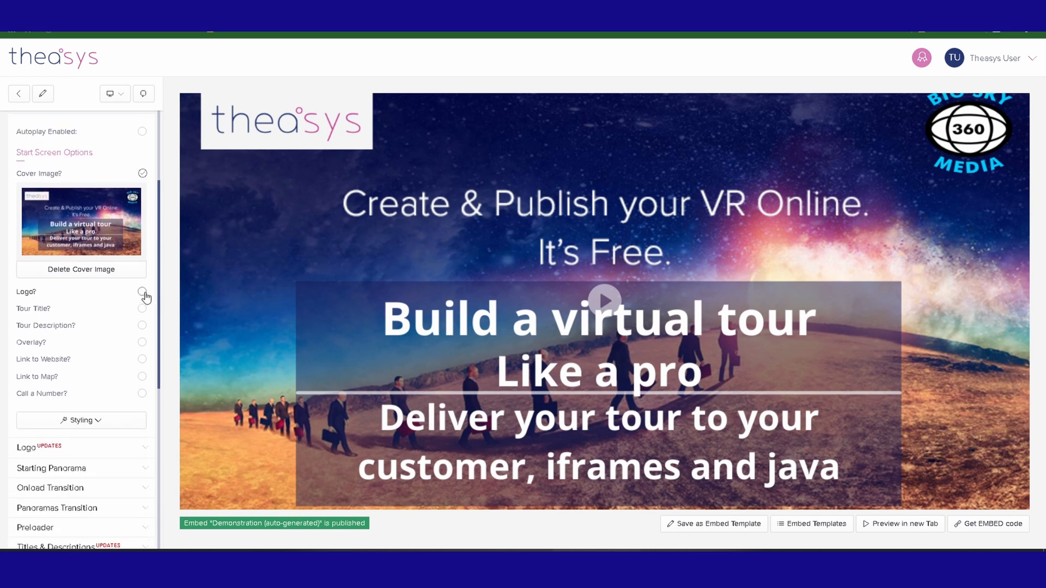
{"action": "left_click", "coordinate": [143, 310]}
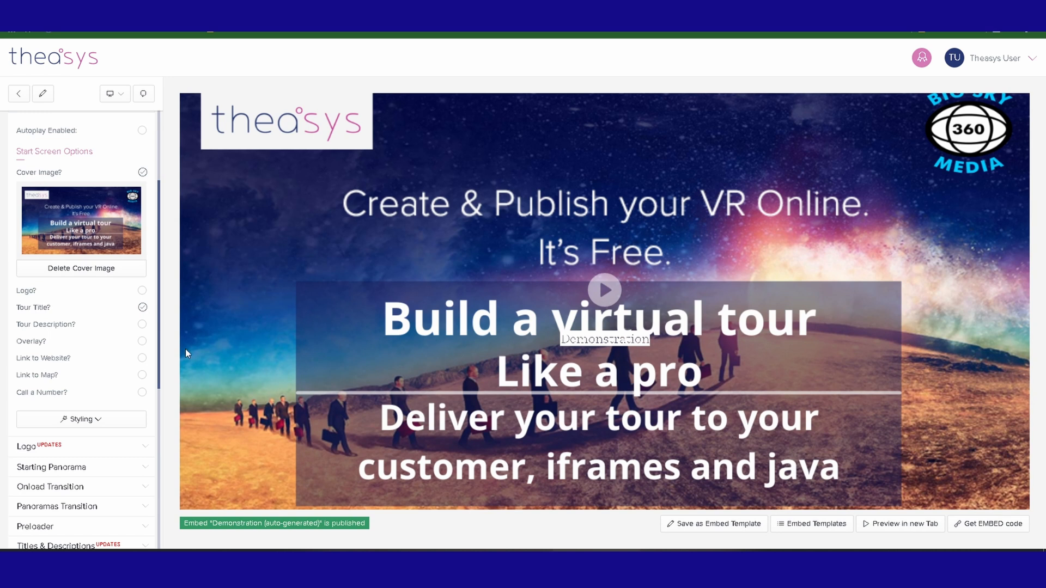
{"action": "left_click", "coordinate": [143, 327]}
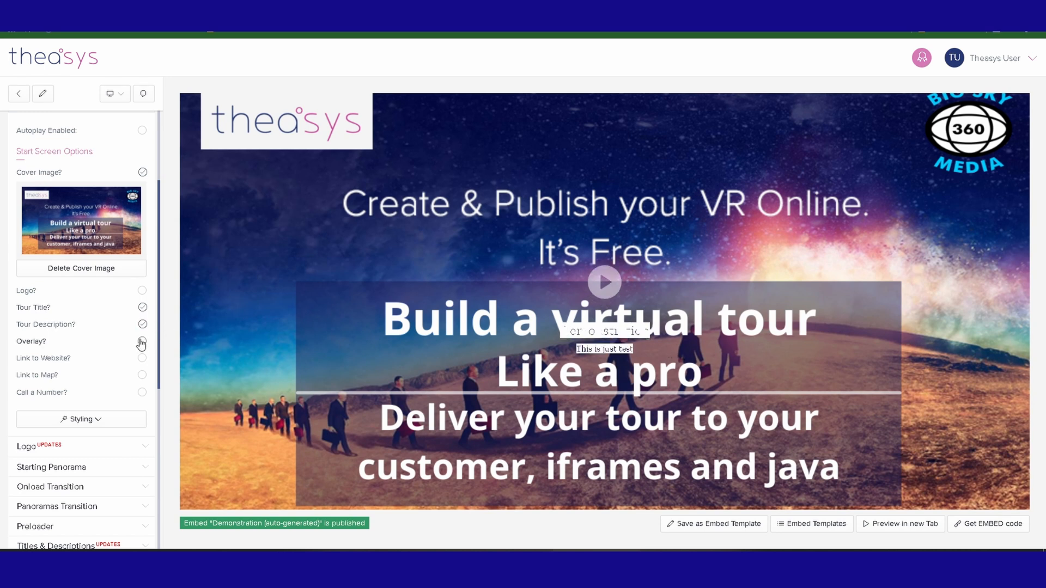
{"action": "left_click", "coordinate": [141, 341]}
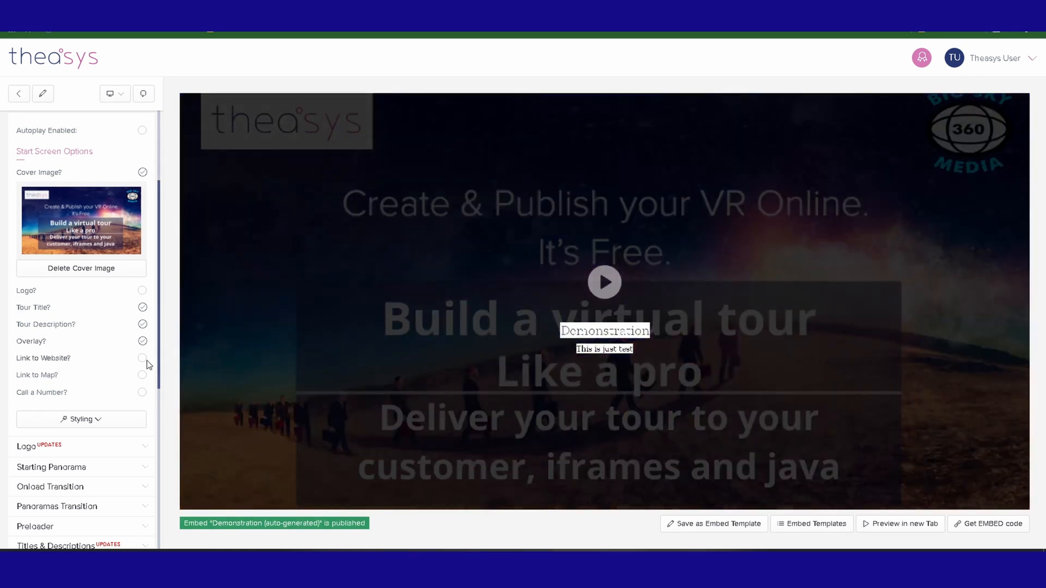
Step: Enable and submit the start screen's website and map links, using Audrey Alice Designer Boutique's share link from Google Maps for the map
{"action": "left_click", "coordinate": [143, 359]}
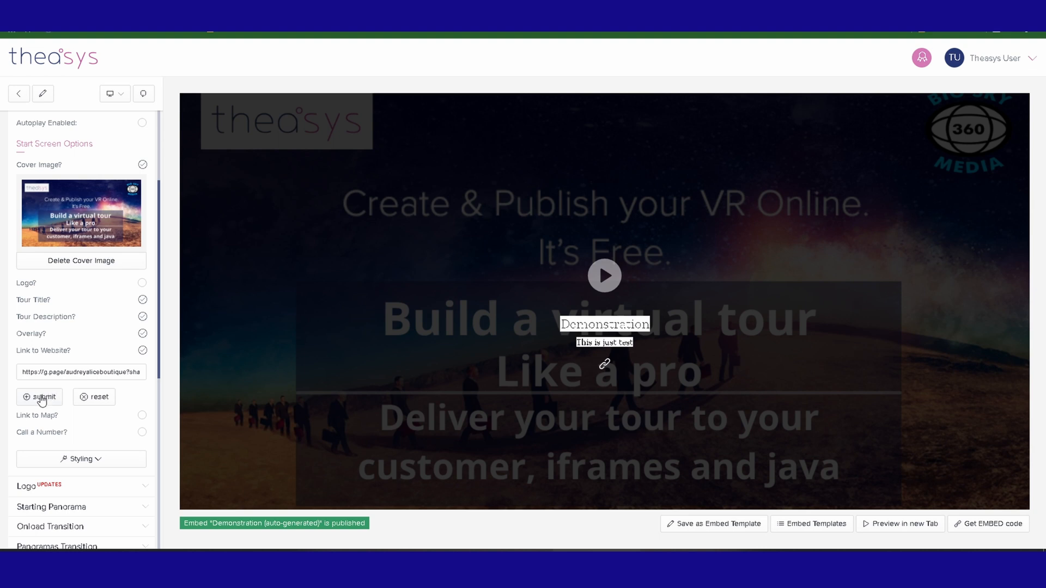
{"action": "left_click", "coordinate": [42, 398]}
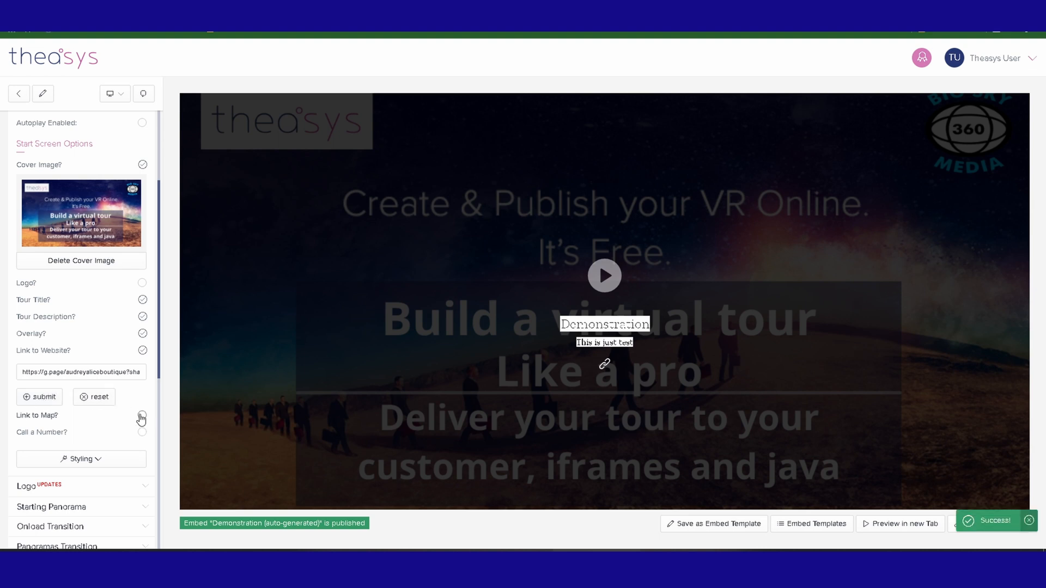
{"action": "left_click", "coordinate": [141, 416]}
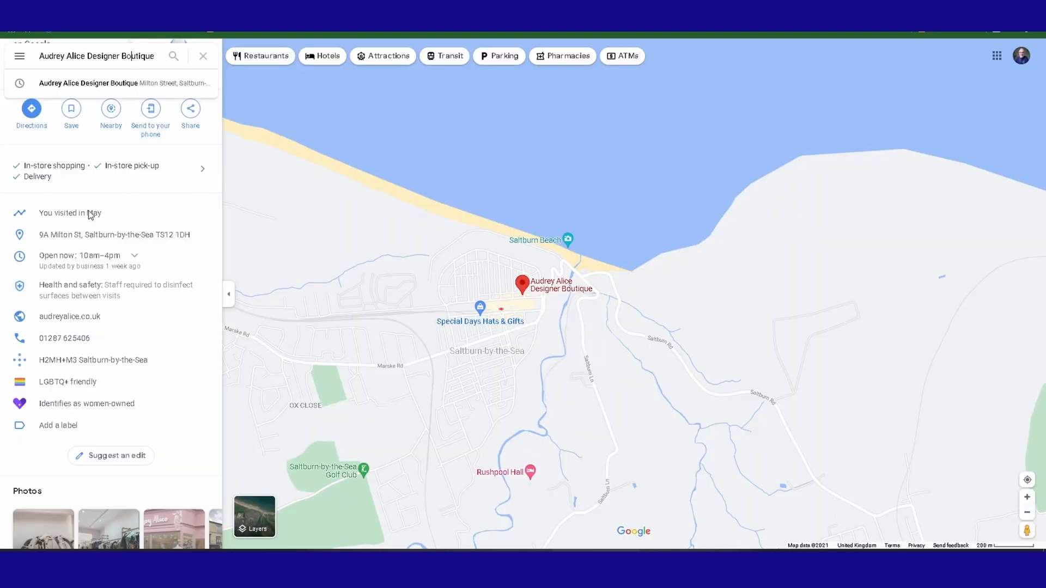
{"action": "left_click", "coordinate": [190, 110]}
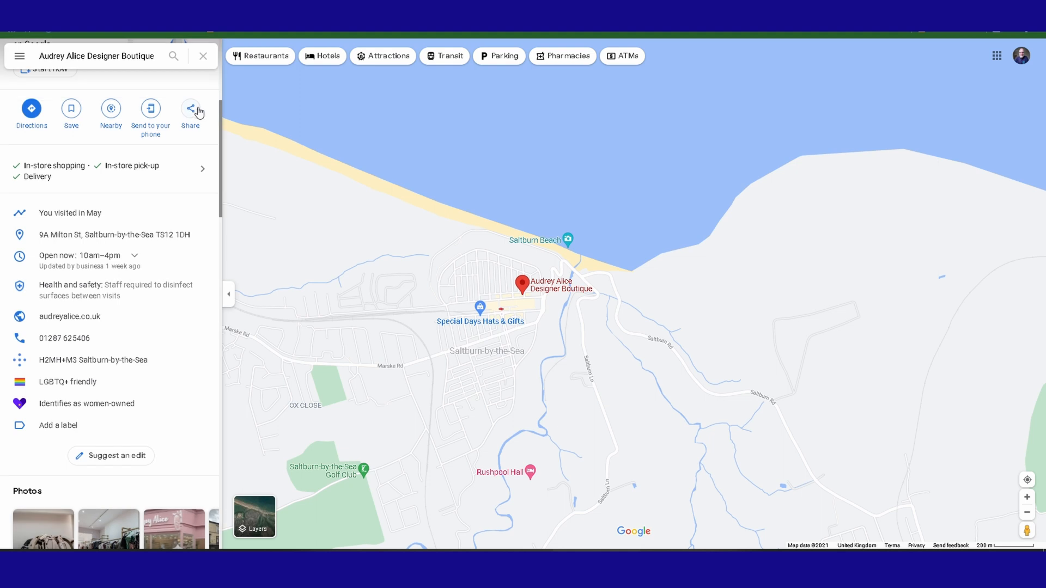
{"action": "left_click", "coordinate": [187, 110]}
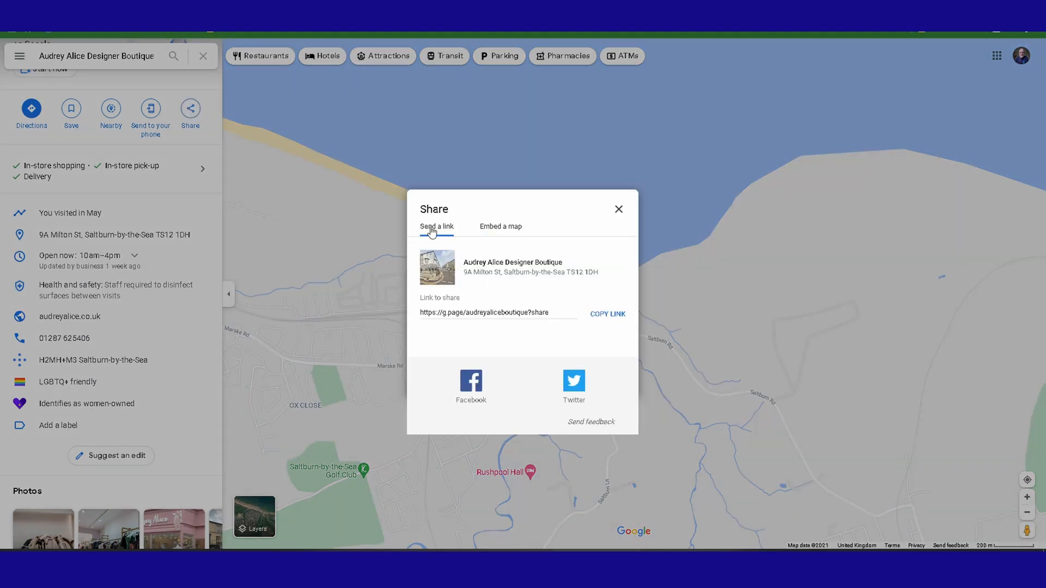
{"action": "left_click", "coordinate": [605, 315]}
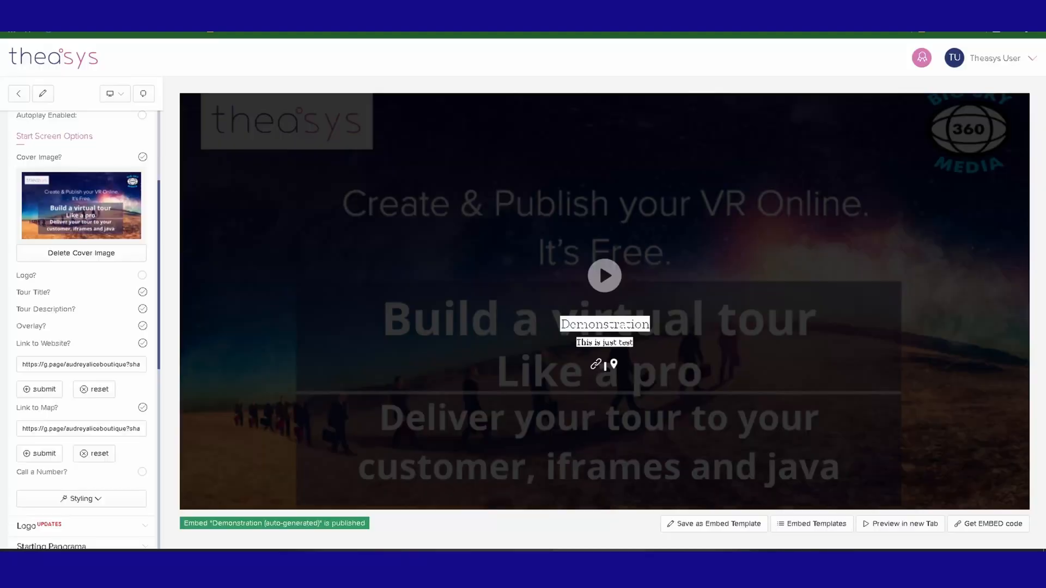
{"action": "left_click", "coordinate": [47, 454]}
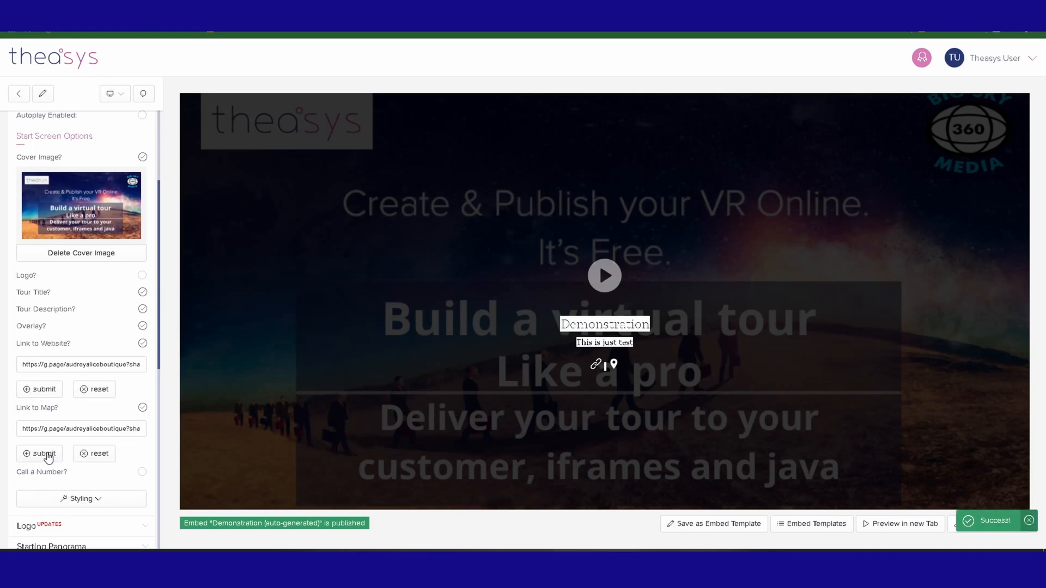
Step: Enable the start screen's call option and submit the boutique's phone number
{"action": "left_click", "coordinate": [143, 474]}
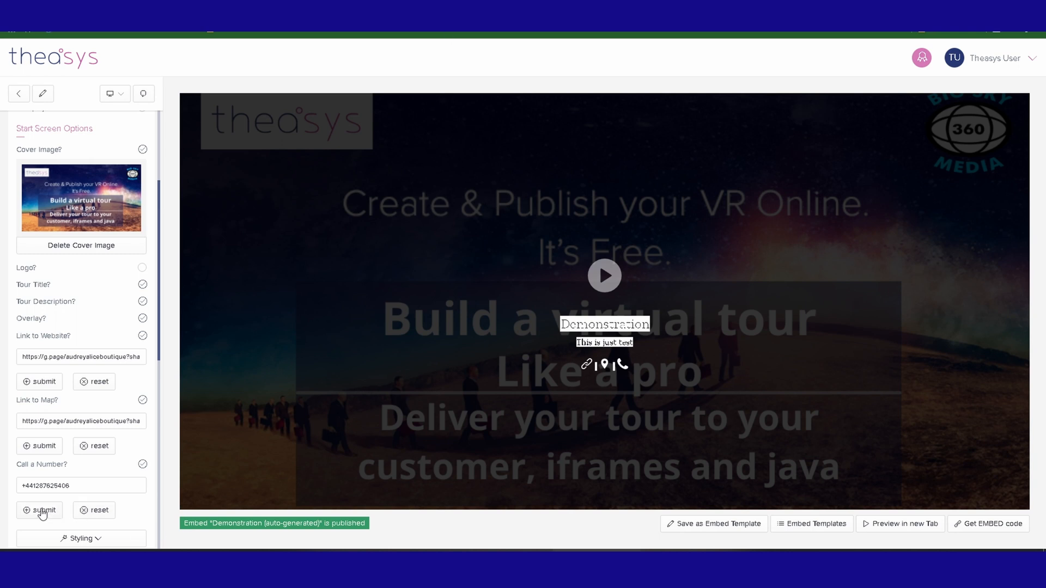
{"action": "left_click", "coordinate": [40, 510]}
Step: Switch off the start screen's cover image so the panorama serves as background
{"action": "left_click_drag", "start_coordinate": [159, 337], "coordinate": [161, 362]}
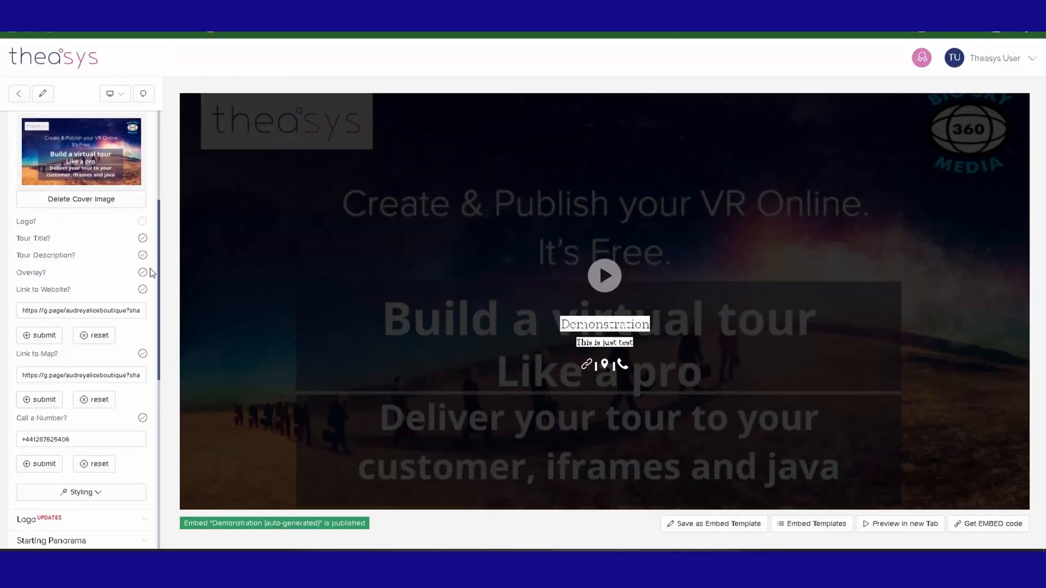
{"action": "left_click_drag", "start_coordinate": [158, 303], "coordinate": [166, 252]}
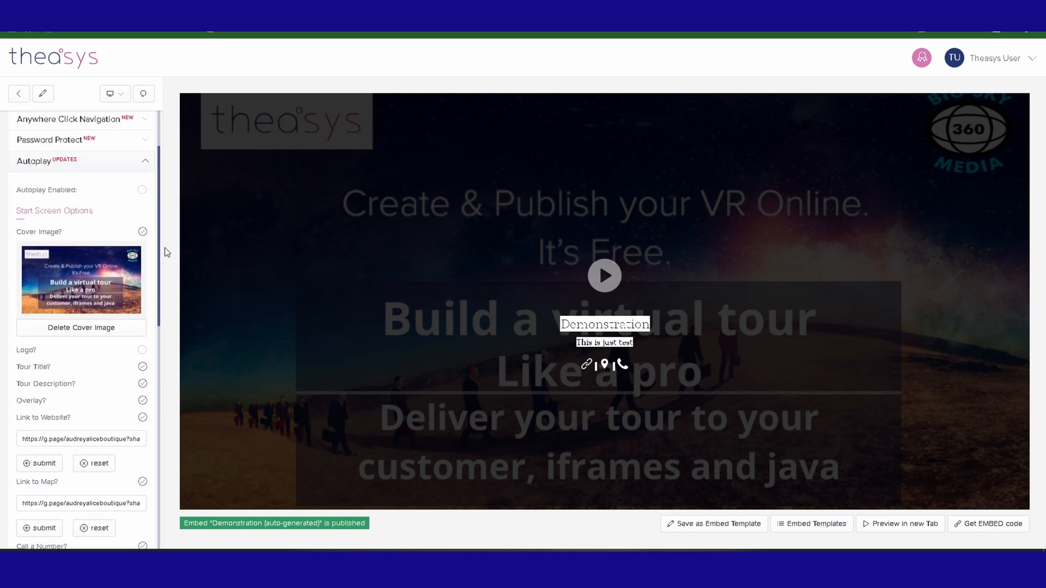
{"action": "left_click", "coordinate": [142, 230]}
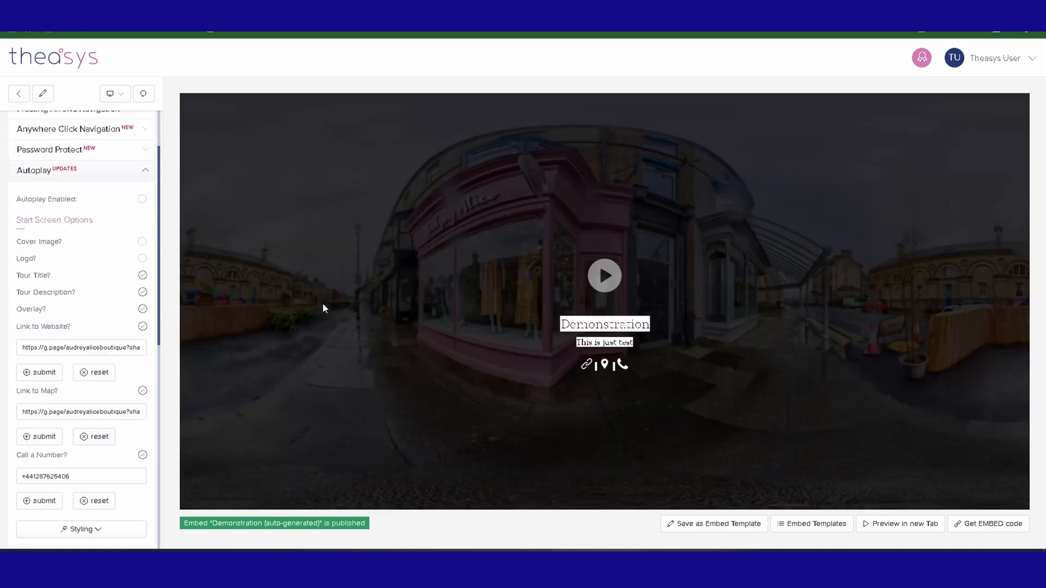
Step: Open the start screen styling and lower the overlay's opacity to about 70% and its hover opacity to about 60%
{"action": "left_click_drag", "start_coordinate": [158, 297], "coordinate": [157, 344]}
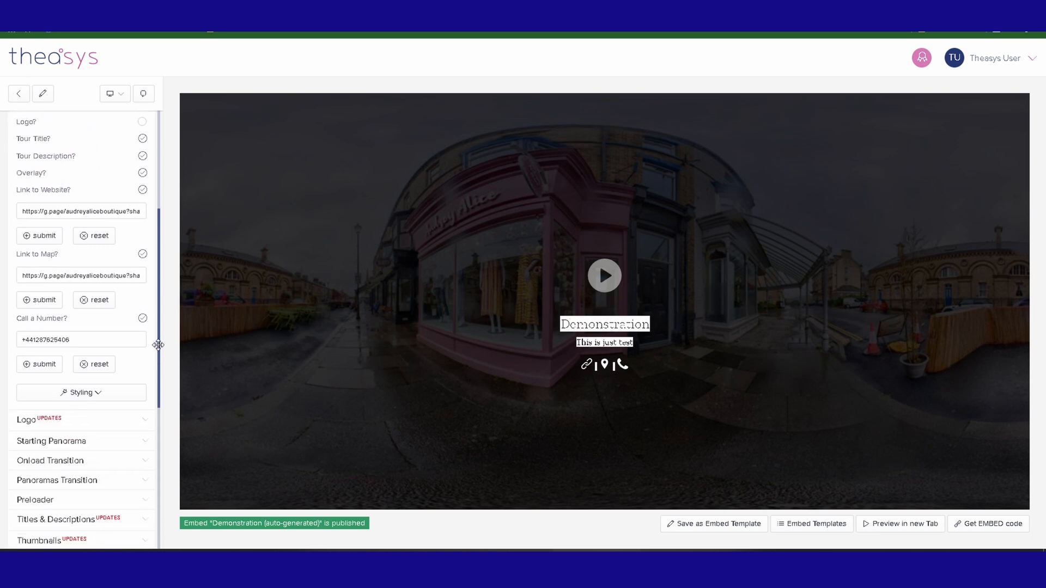
{"action": "left_click", "coordinate": [105, 394]}
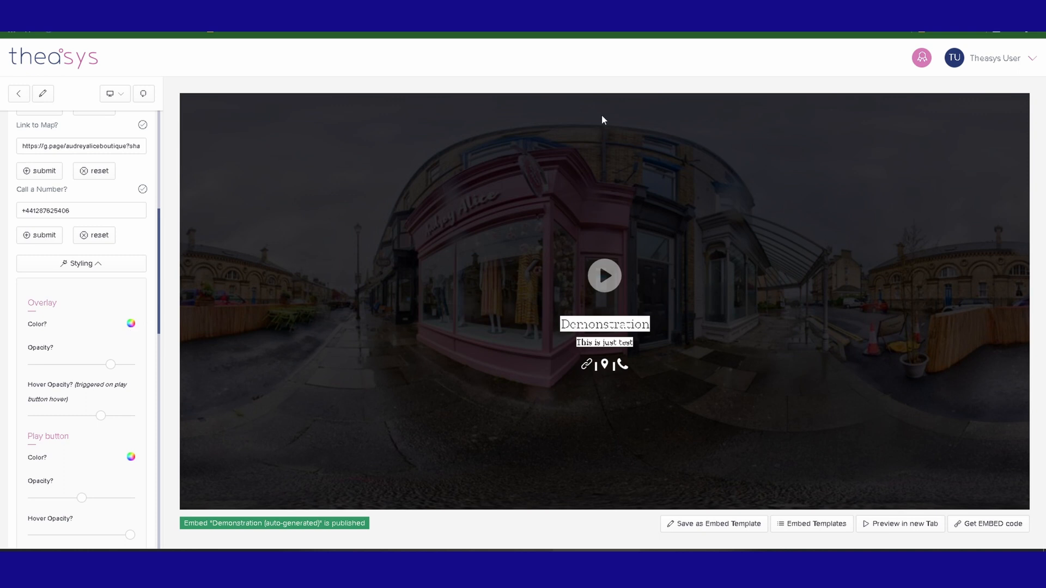
{"action": "mouse_move", "coordinate": [110, 365]}
{"action": "left_mouse_down"}
{"action": "mouse_move", "coordinate": [63, 365]}
{"action": "mouse_move", "coordinate": [133, 367]}
{"action": "mouse_move", "coordinate": [47, 369]}
{"action": "mouse_move", "coordinate": [100, 368]}
{"action": "left_mouse_up"}
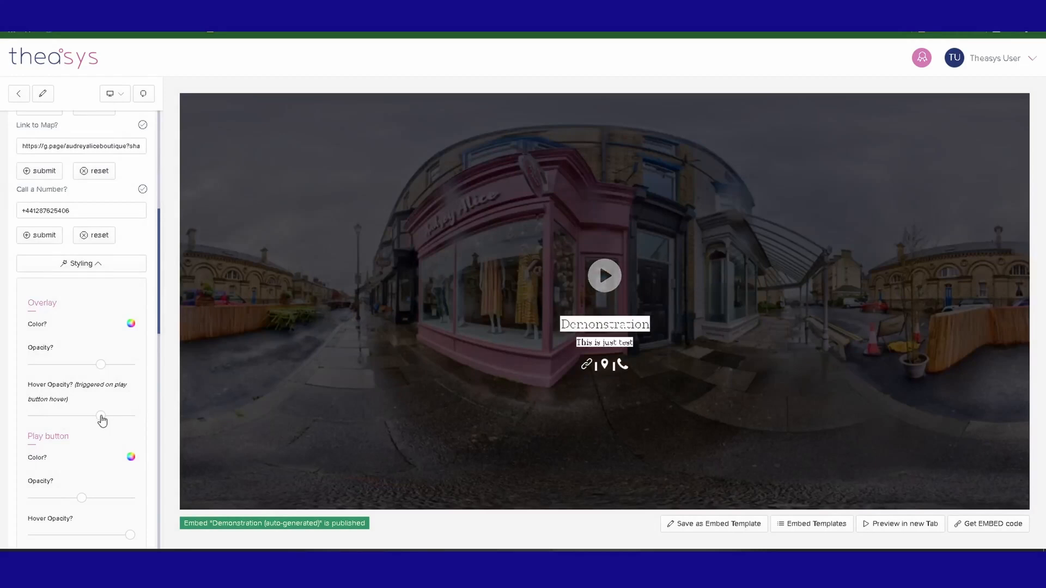
{"action": "left_click_drag", "start_coordinate": [102, 420], "coordinate": [151, 411]}
{"action": "left_click_drag", "start_coordinate": [130, 416], "coordinate": [92, 417]}
Step: Raise the start screen play button's opacity to about 70%, with its hover opacity at maximum
{"action": "left_click_drag", "start_coordinate": [158, 284], "coordinate": [164, 332]}
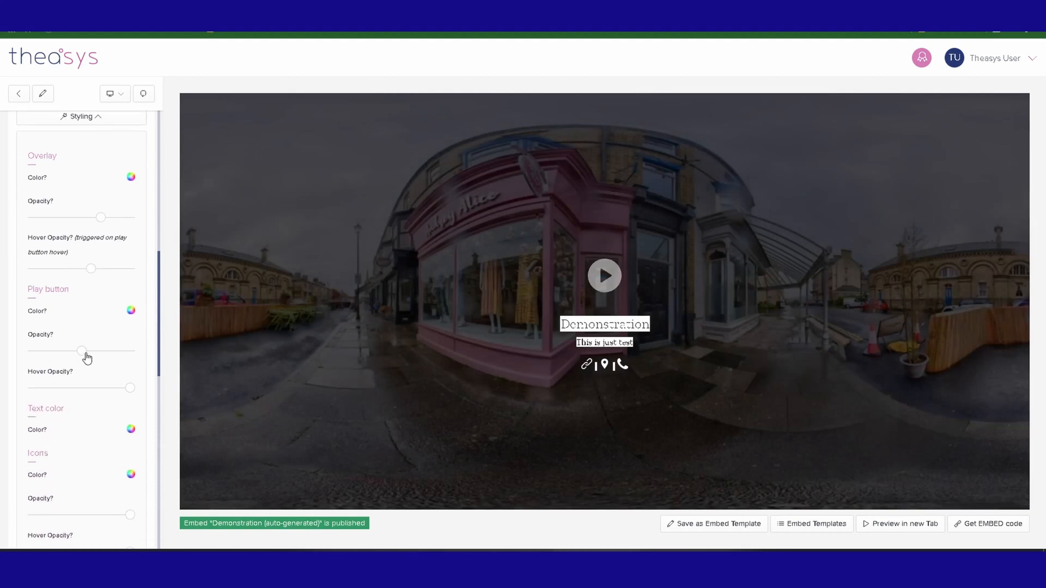
{"action": "mouse_move", "coordinate": [83, 351]}
{"action": "left_mouse_down"}
{"action": "mouse_move", "coordinate": [19, 354]}
{"action": "mouse_move", "coordinate": [158, 357]}
{"action": "mouse_move", "coordinate": [33, 353]}
{"action": "mouse_move", "coordinate": [95, 355]}
{"action": "left_mouse_up"}
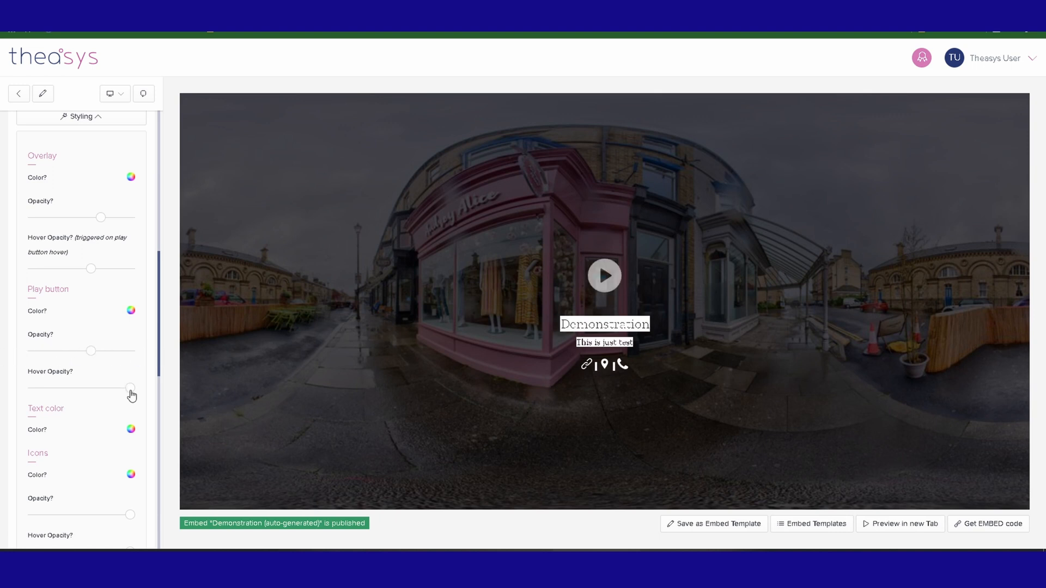
{"action": "left_click_drag", "start_coordinate": [130, 391], "coordinate": [174, 383]}
{"action": "left_click_drag", "start_coordinate": [85, 355], "coordinate": [105, 352]}
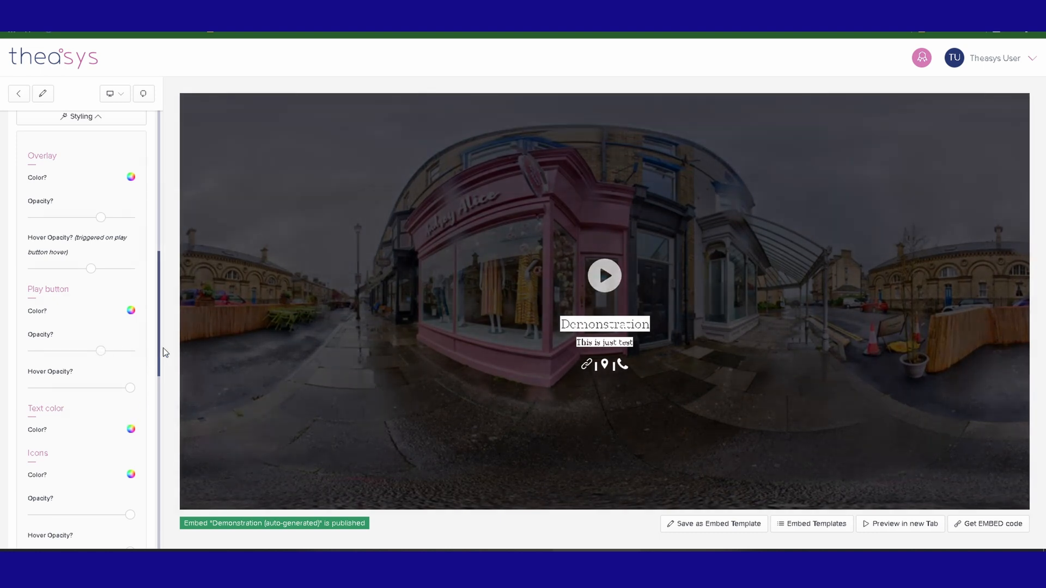
Step: Set the start screen text color to purple #a200ff and save it
{"action": "left_click_drag", "start_coordinate": [159, 346], "coordinate": [162, 361]}
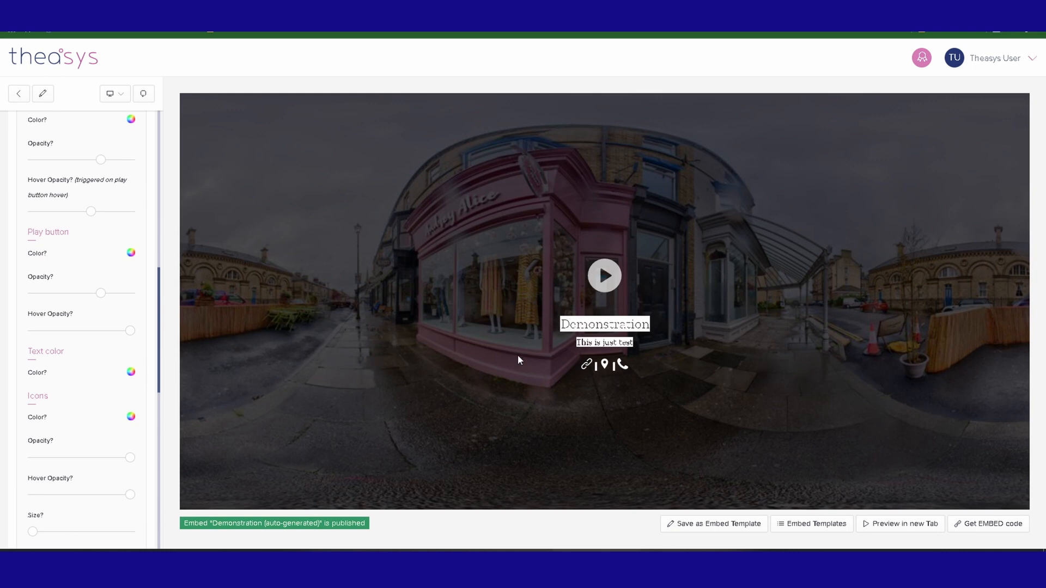
{"action": "left_click", "coordinate": [130, 373]}
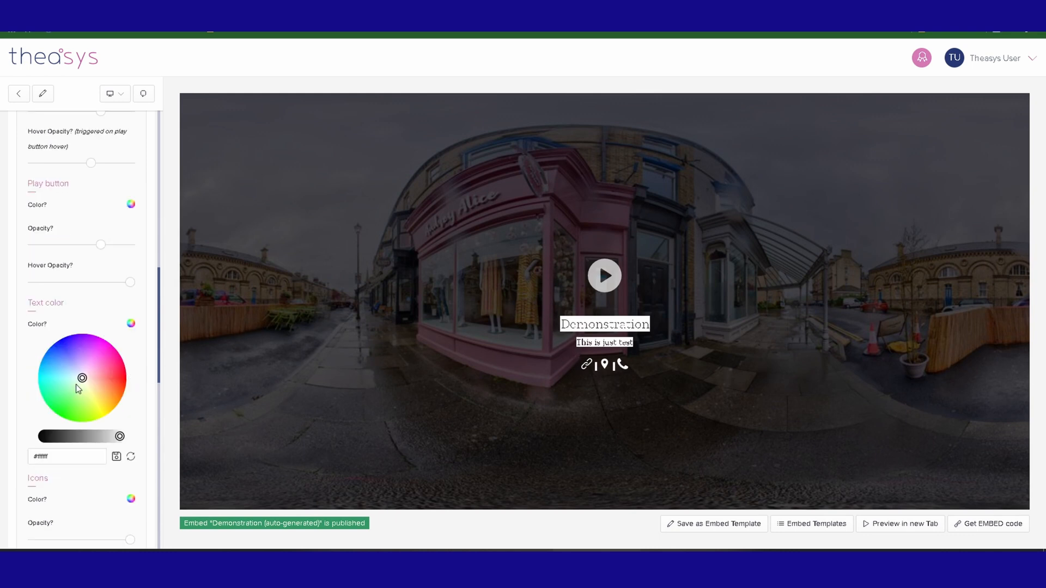
{"action": "left_click_drag", "start_coordinate": [76, 384], "coordinate": [87, 339]}
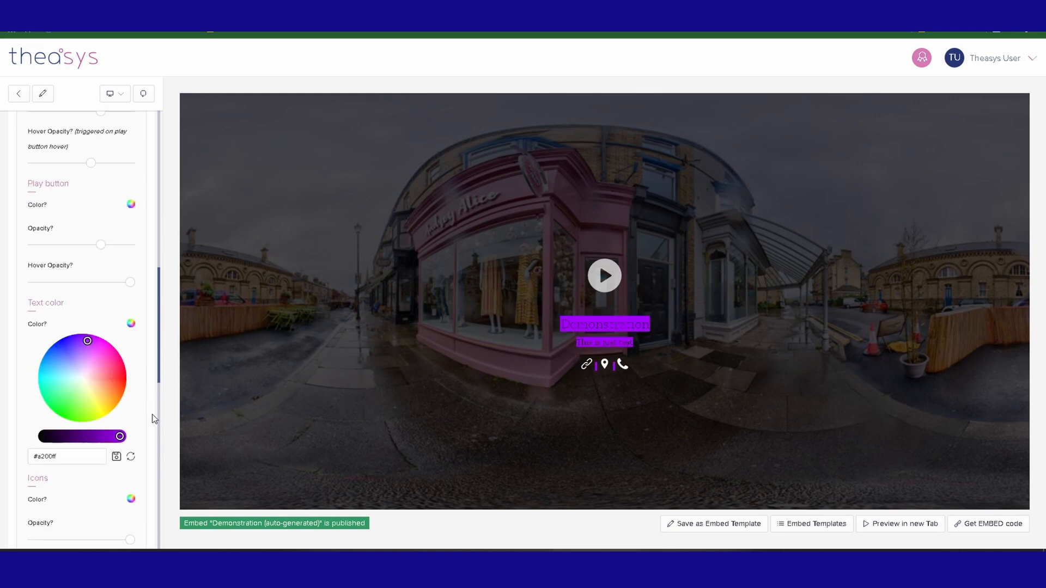
{"action": "left_click", "coordinate": [116, 456]}
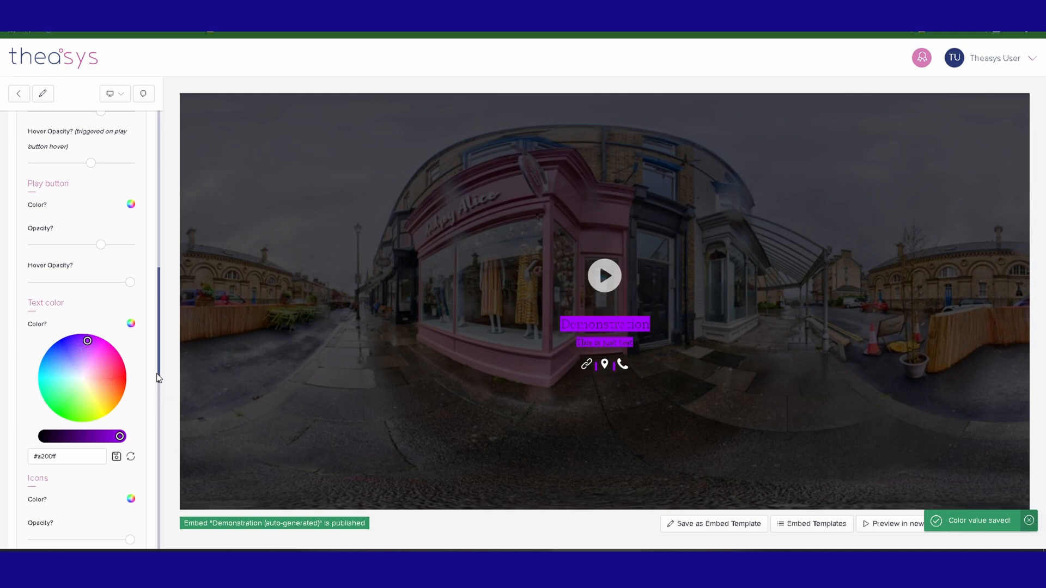
Step: Set the start screen icons' color to #d000ff and save it
{"action": "scroll", "coordinate": [158, 377], "scroll_direction": "down", "scroll_amount": 2}
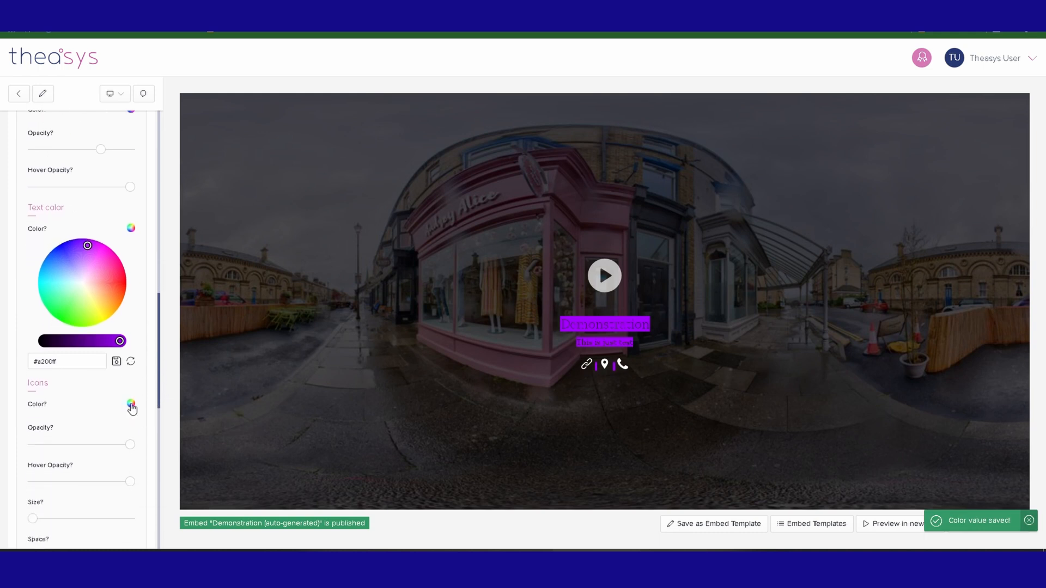
{"action": "left_click", "coordinate": [132, 406]}
{"action": "scroll", "coordinate": [131, 409], "scroll_direction": "down", "scroll_amount": 1}
{"action": "left_click_drag", "start_coordinate": [83, 401], "coordinate": [95, 364]}
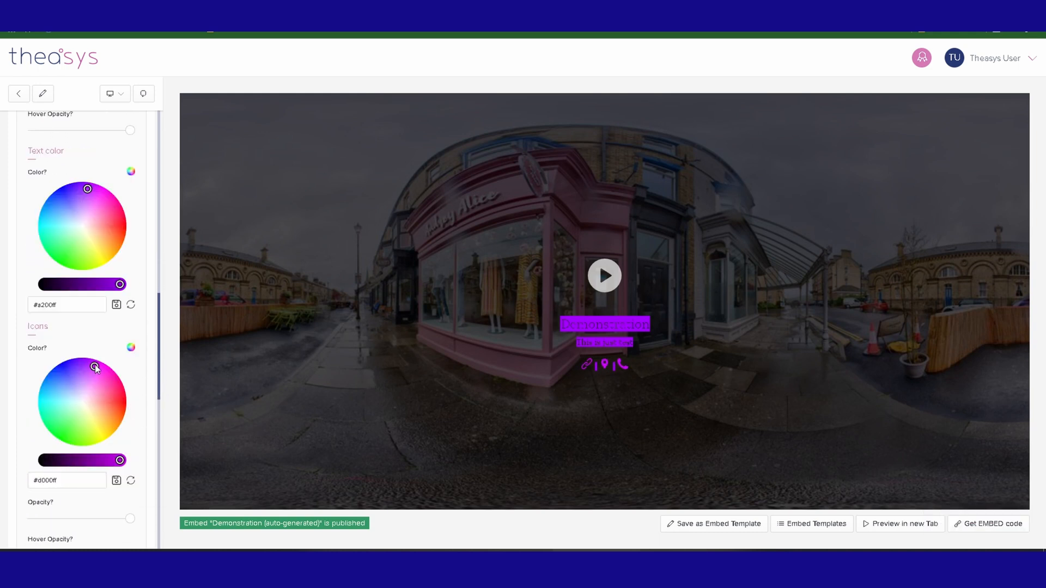
{"action": "left_click", "coordinate": [116, 480]}
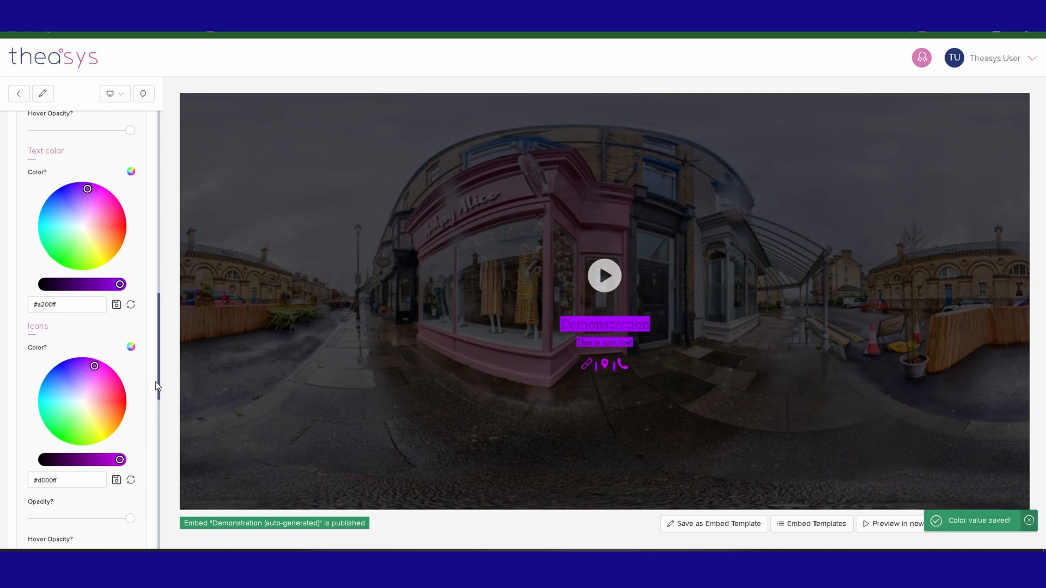
Step: Adjust the start screen icons' size slightly and reduce the space between them
{"action": "scroll", "coordinate": [157, 386], "scroll_direction": "down", "scroll_amount": 4}
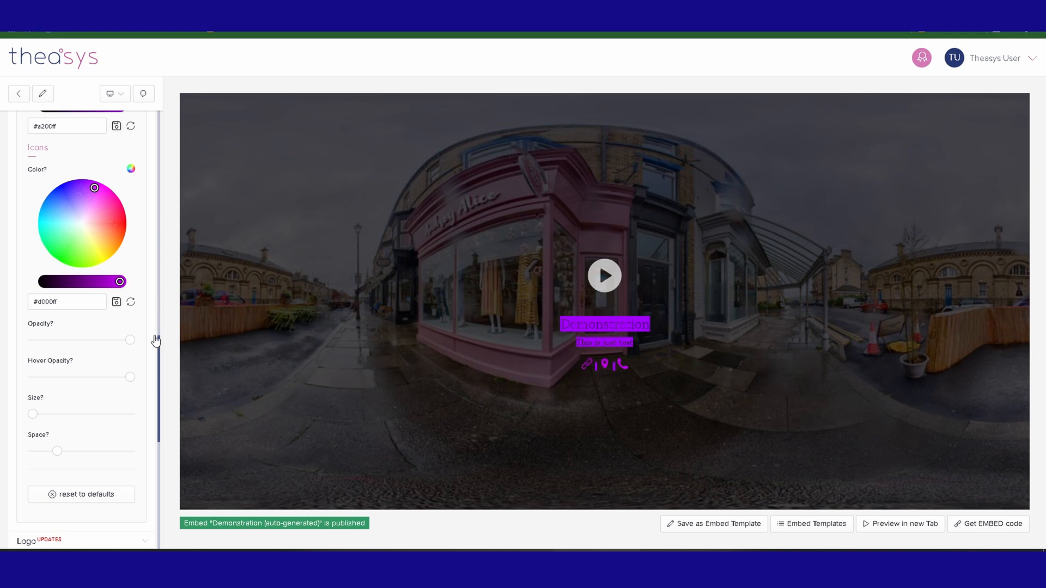
{"action": "mouse_move", "coordinate": [34, 414]}
{"action": "left_mouse_down"}
{"action": "mouse_move", "coordinate": [145, 418]}
{"action": "mouse_move", "coordinate": [36, 416]}
{"action": "left_mouse_up"}
{"action": "left_click_drag", "start_coordinate": [57, 453], "coordinate": [30, 459]}
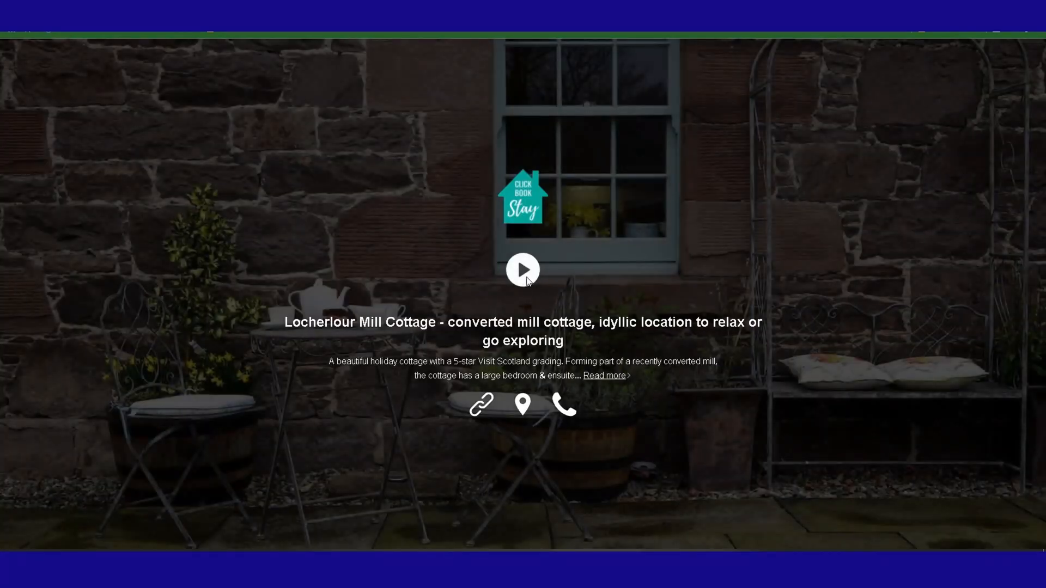
Step: Play the Locherlour Mill Cottage example tour from its start screen, and review the Demonstration tour's Starting Panorama choices
{"action": "left_click", "coordinate": [526, 276]}
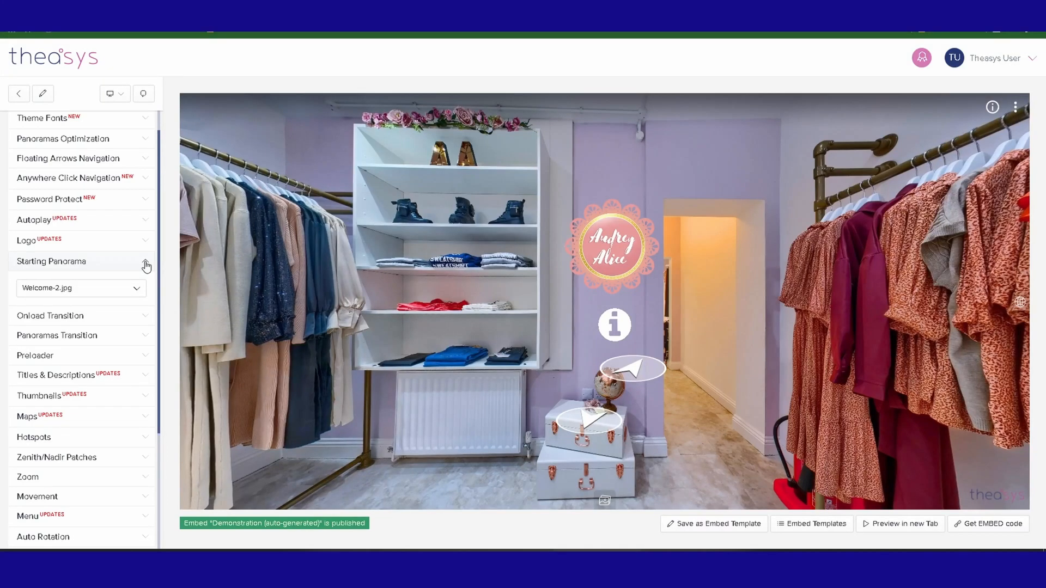
{"action": "left_click", "coordinate": [117, 290]}
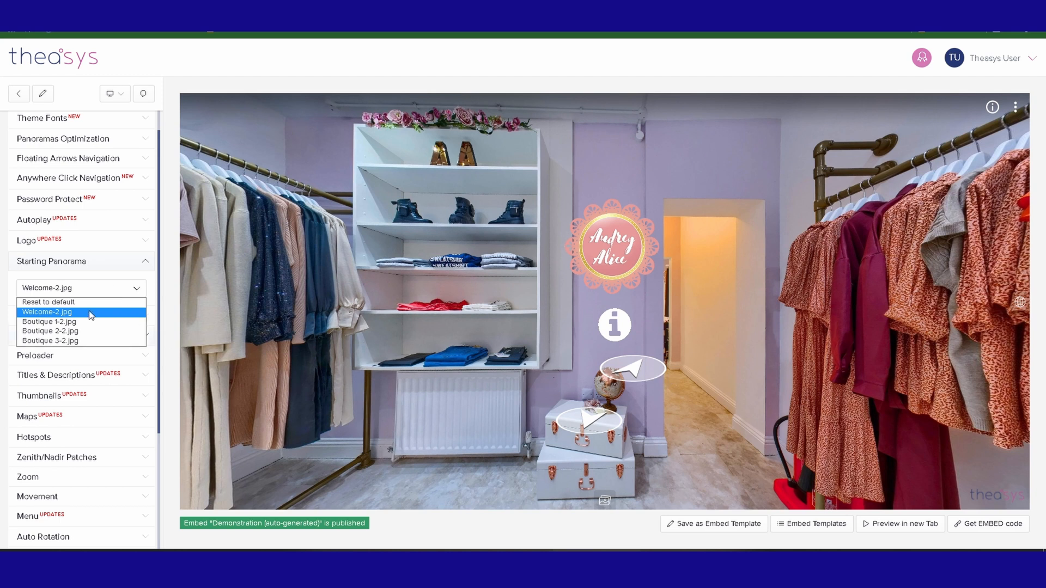
{"action": "left_click", "coordinate": [137, 291]}
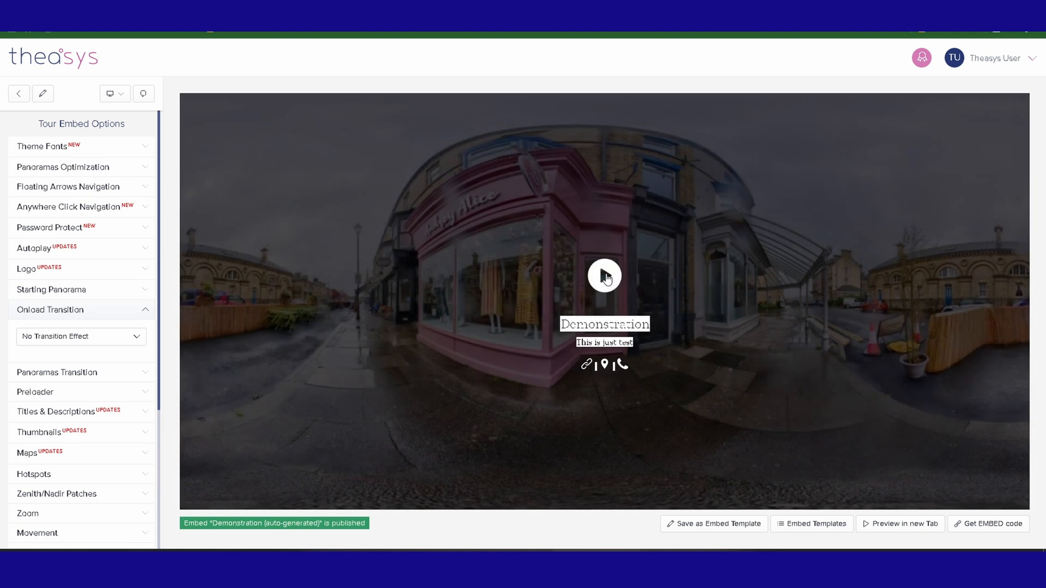
Step: Set the Onload Transition to Walkthrough & move in, playing the tour from its start screen before and after the change
{"action": "left_click", "coordinate": [605, 276]}
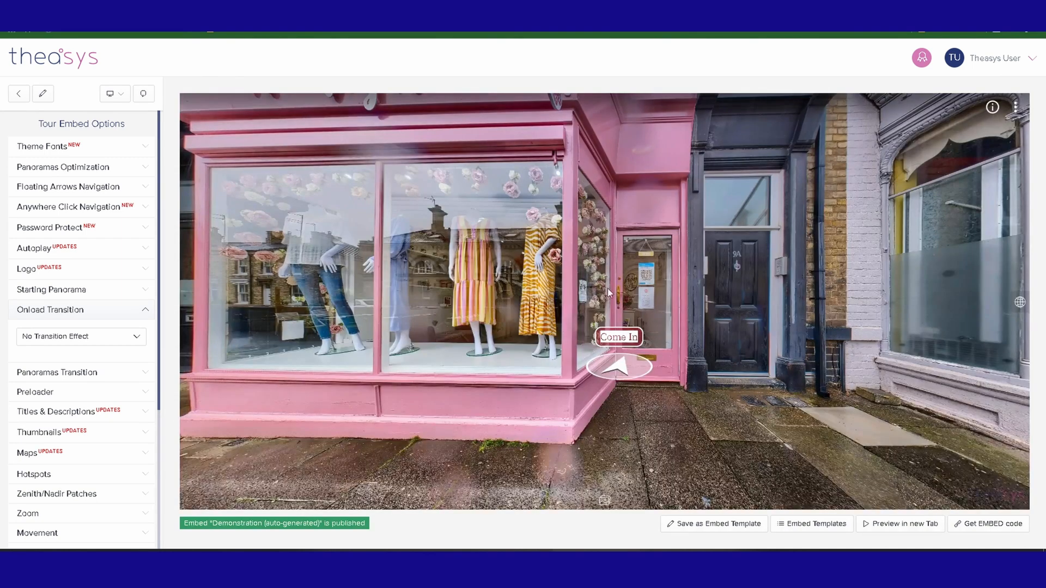
{"action": "left_click", "coordinate": [144, 93]}
{"action": "left_click", "coordinate": [106, 337]}
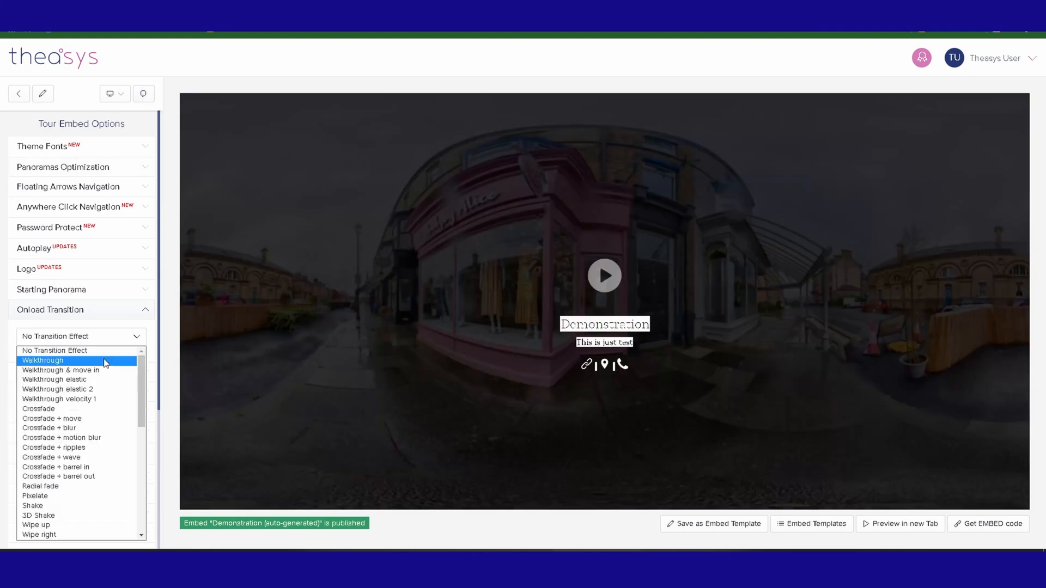
{"action": "left_click", "coordinate": [103, 370]}
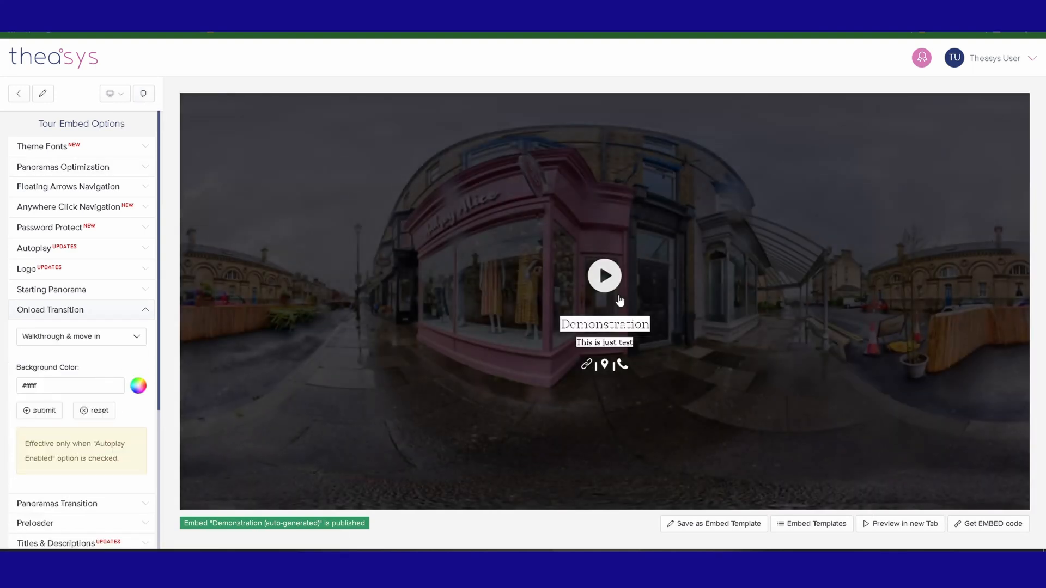
{"action": "left_click", "coordinate": [604, 276]}
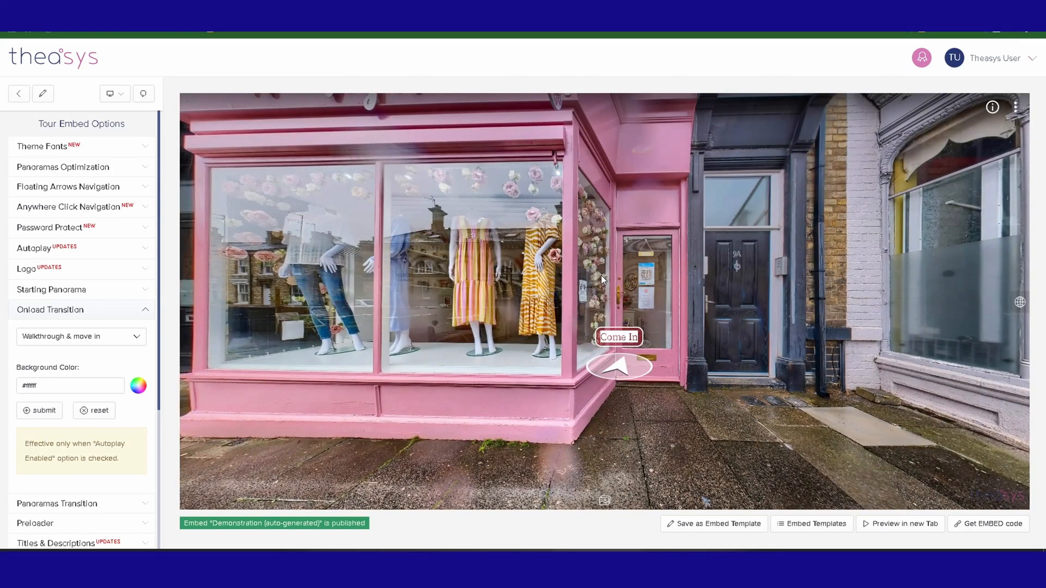
Step: Open the Panoramas Transition settings and test moving between panoramas with no transition effect, using the navigation arrow and thumbnails
{"action": "scroll", "coordinate": [133, 253], "scroll_direction": "down", "scroll_amount": 2}
{"action": "left_click", "coordinate": [145, 252]}
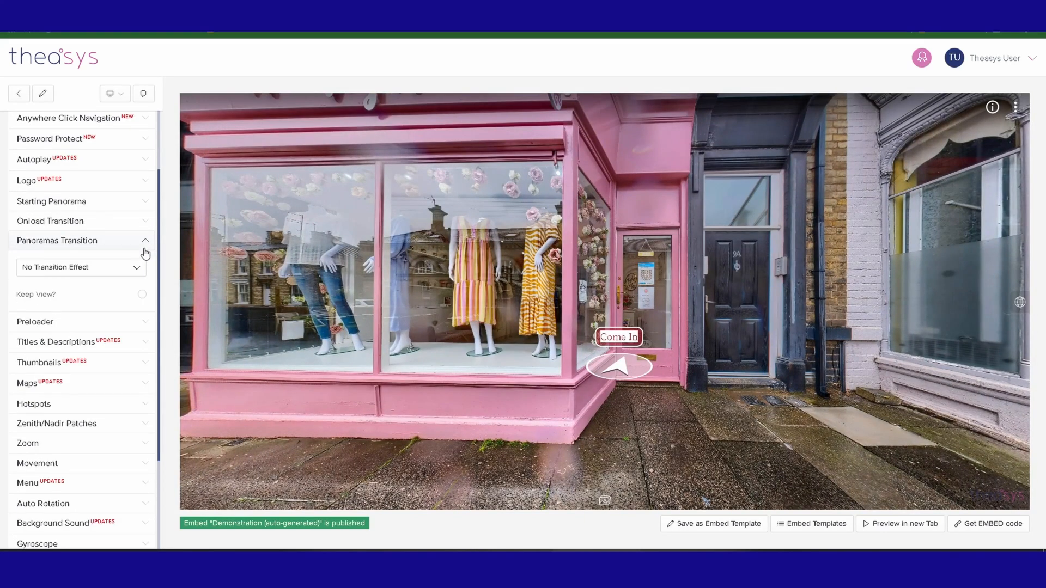
{"action": "left_click", "coordinate": [626, 369]}
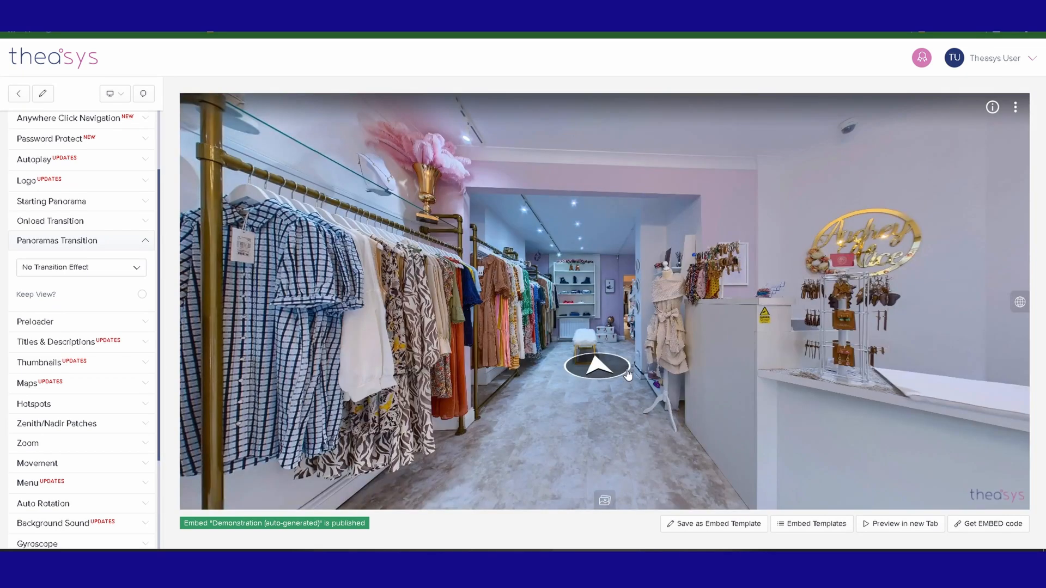
{"action": "left_click", "coordinate": [606, 499]}
{"action": "left_click", "coordinate": [232, 499]}
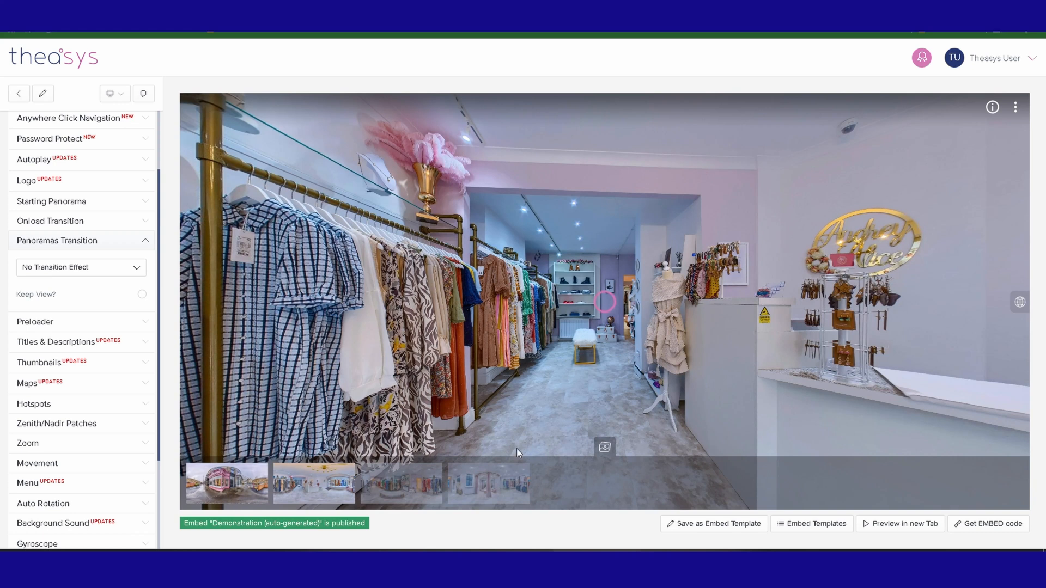
{"action": "left_click", "coordinate": [623, 363]}
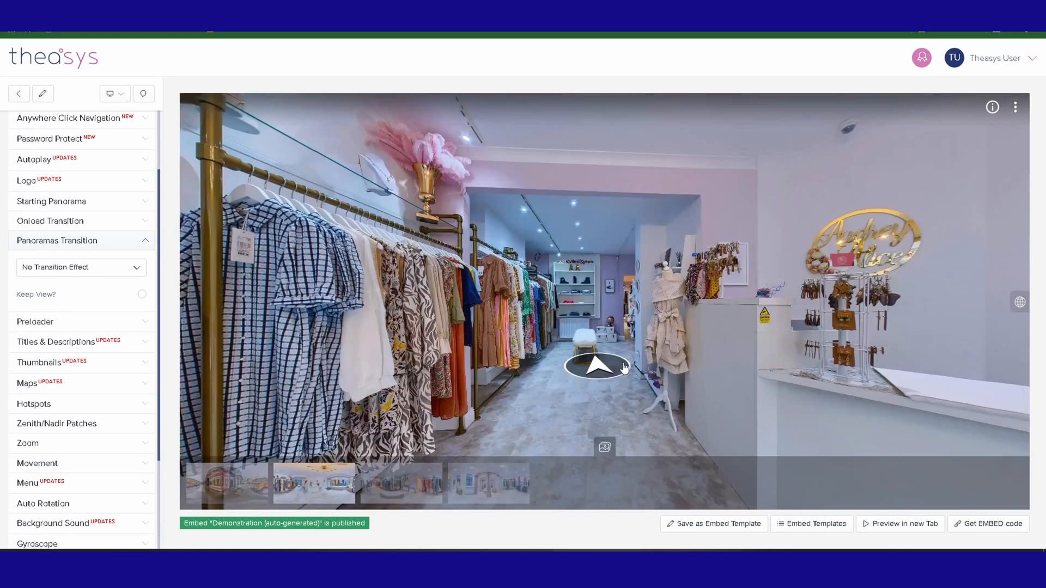
Step: Set the Panoramas Transition to Walkthrough & move in, test it by moving to the next panorama, and collapse the section
{"action": "left_click", "coordinate": [103, 268]}
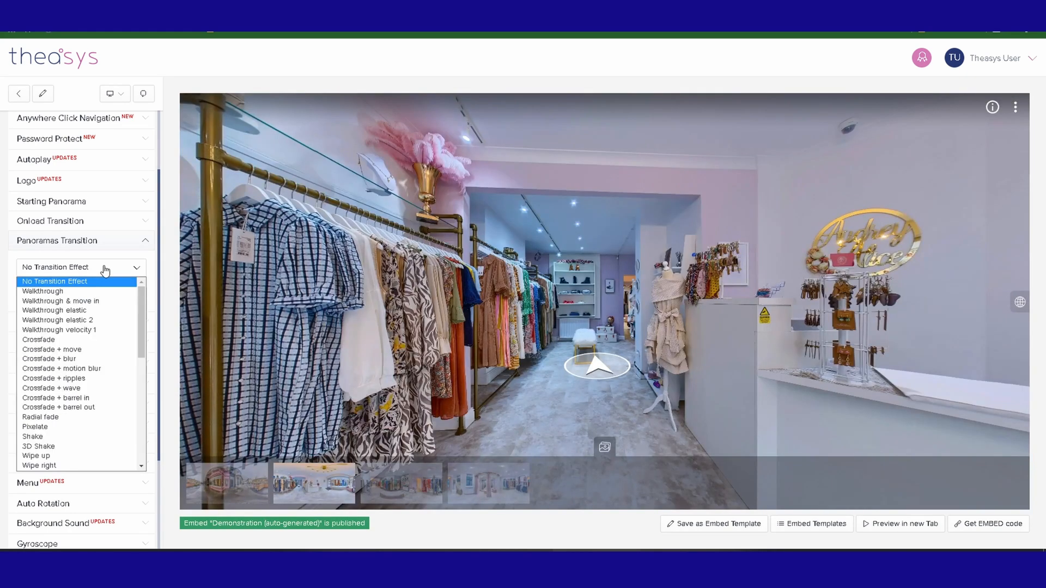
{"action": "left_click", "coordinate": [88, 301]}
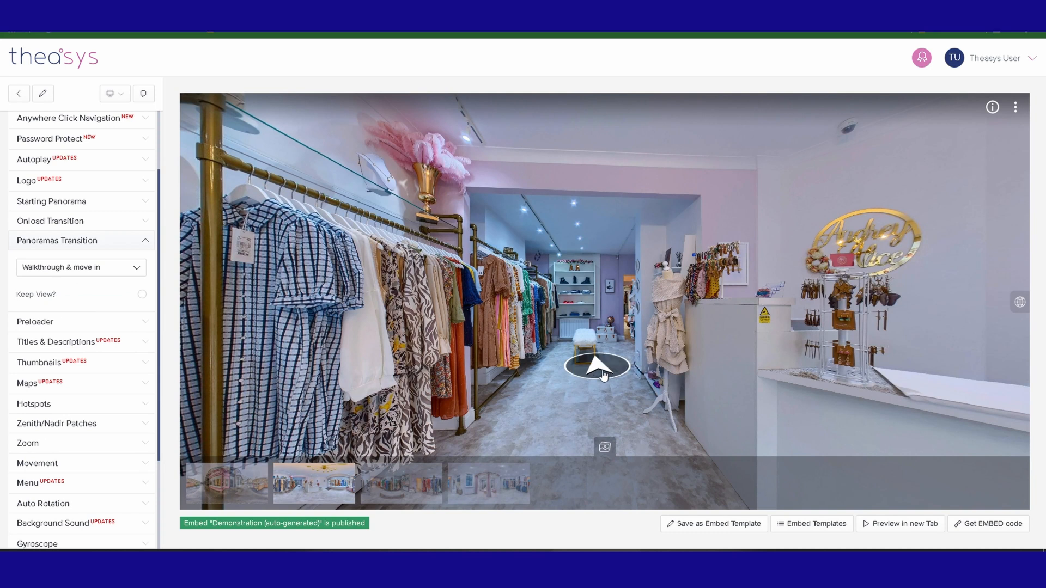
{"action": "left_click", "coordinate": [603, 372]}
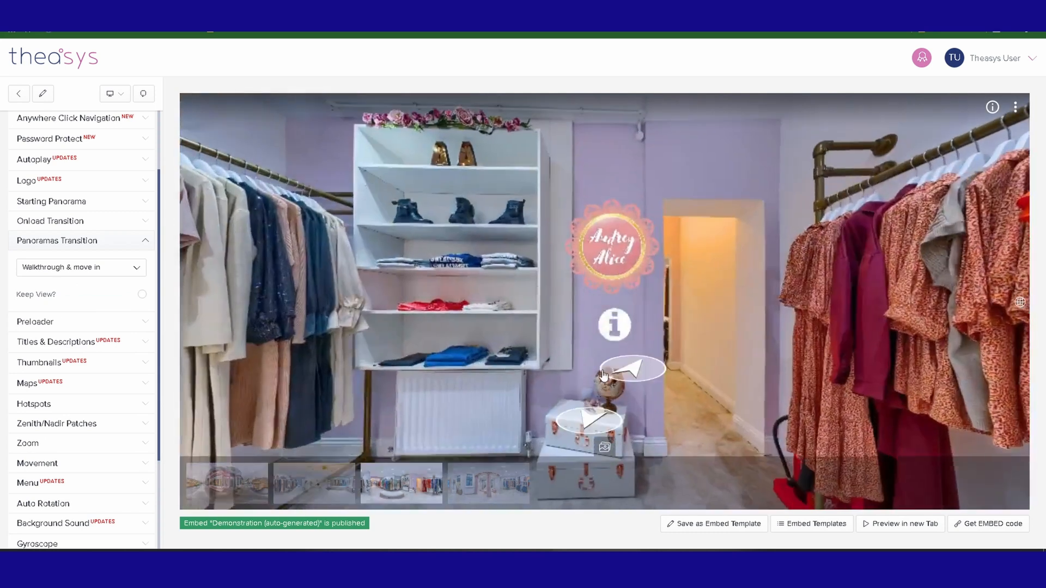
{"action": "left_click", "coordinate": [146, 242]}
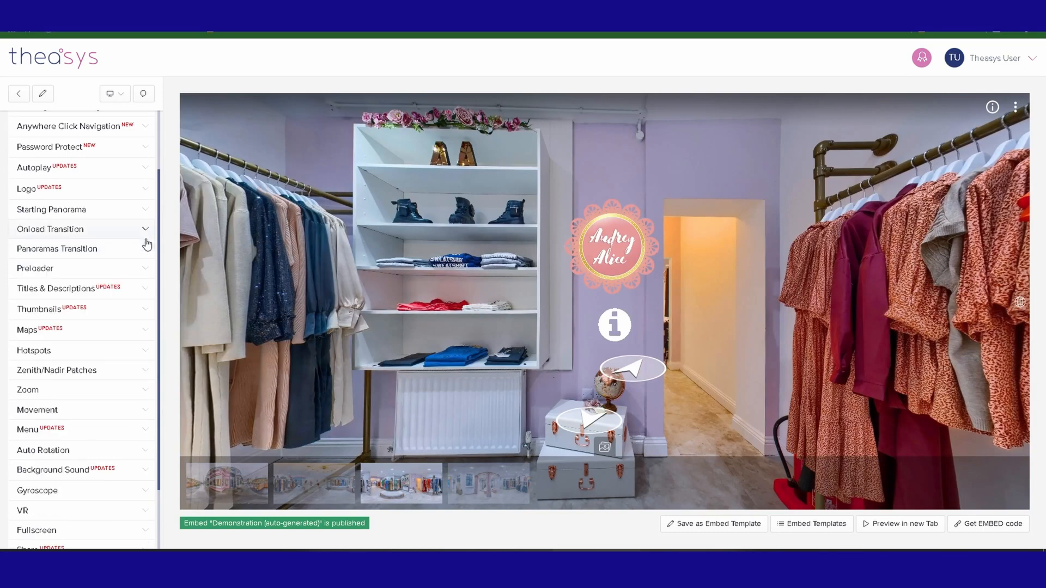